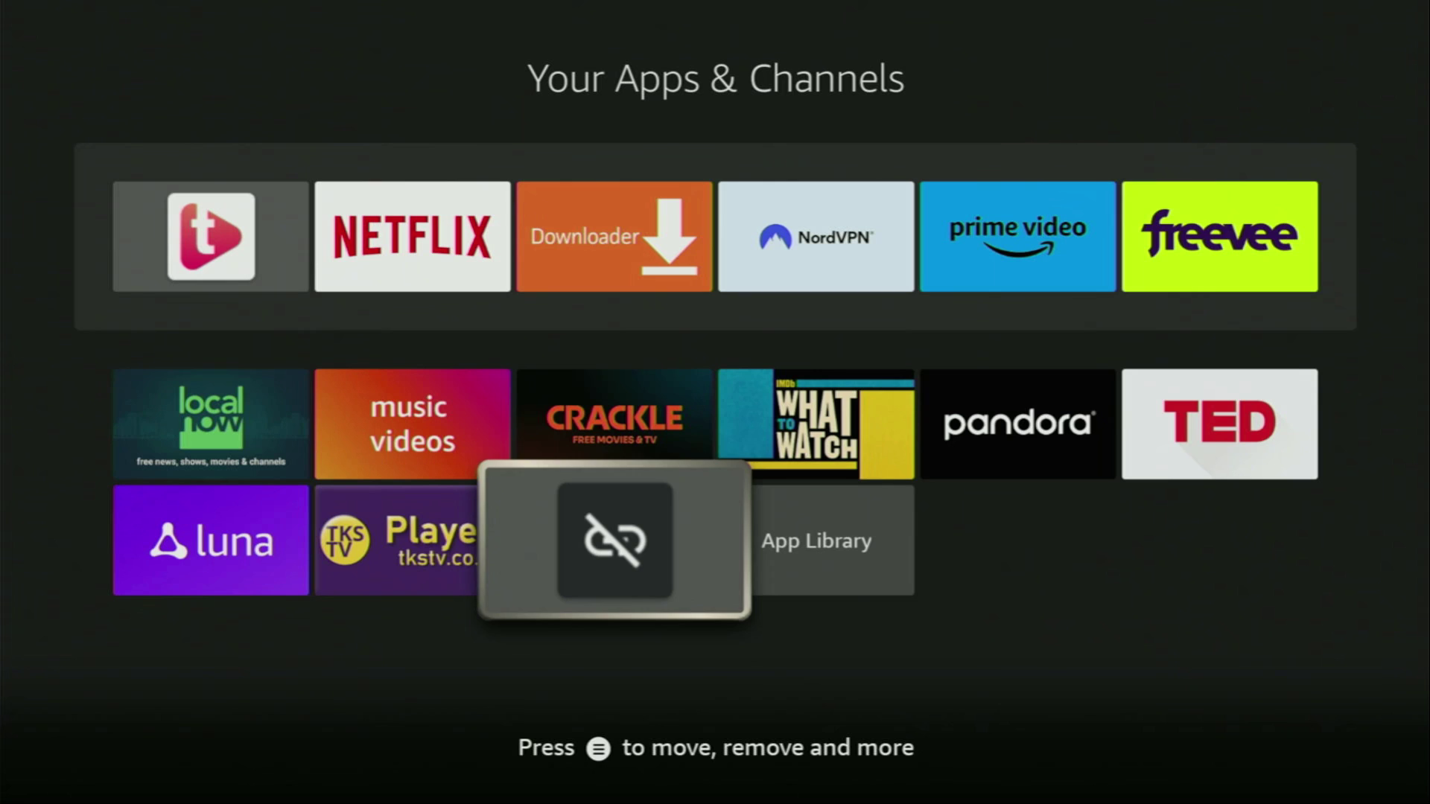
Return to the home screen and open the text search in Find.
key("Escape")
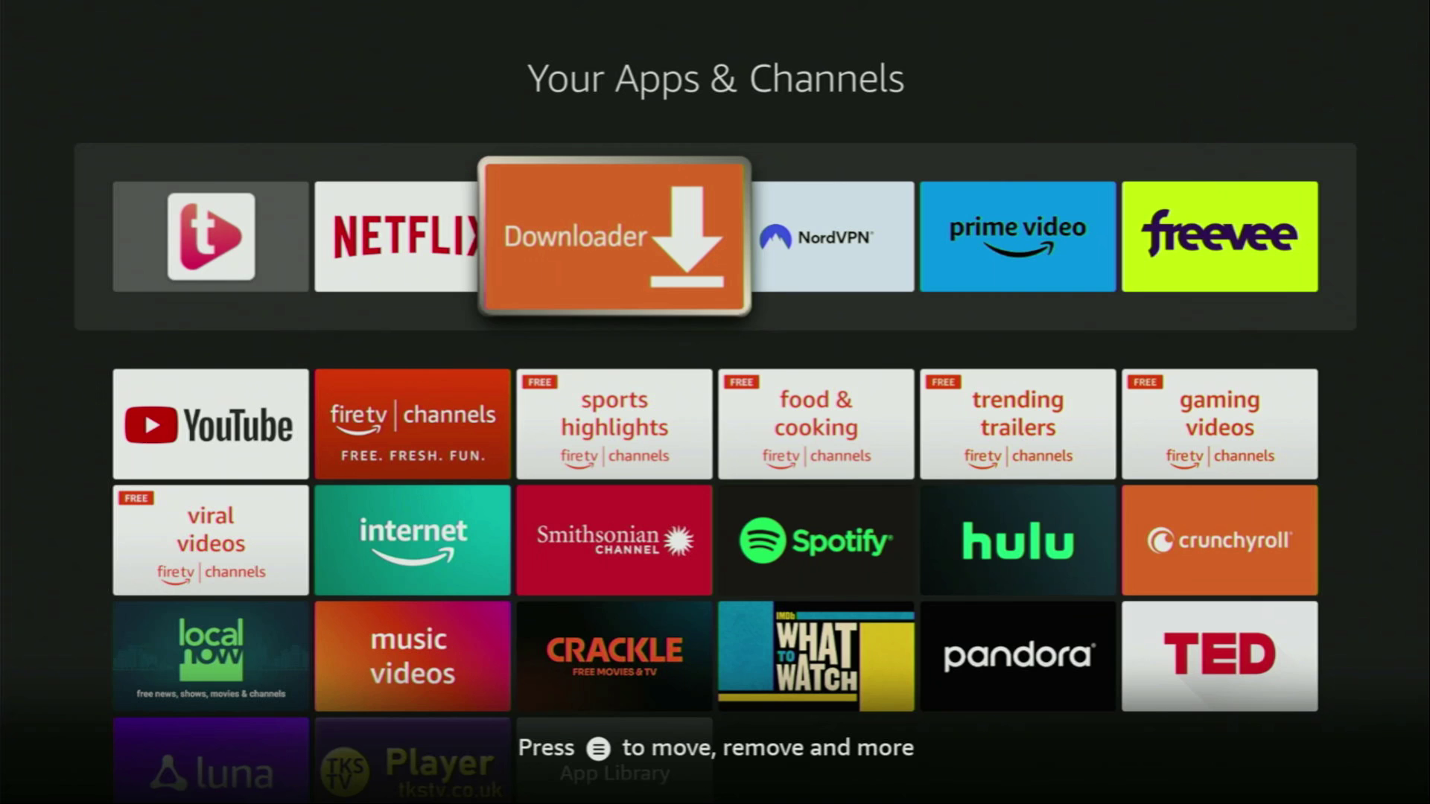
key("Escape")
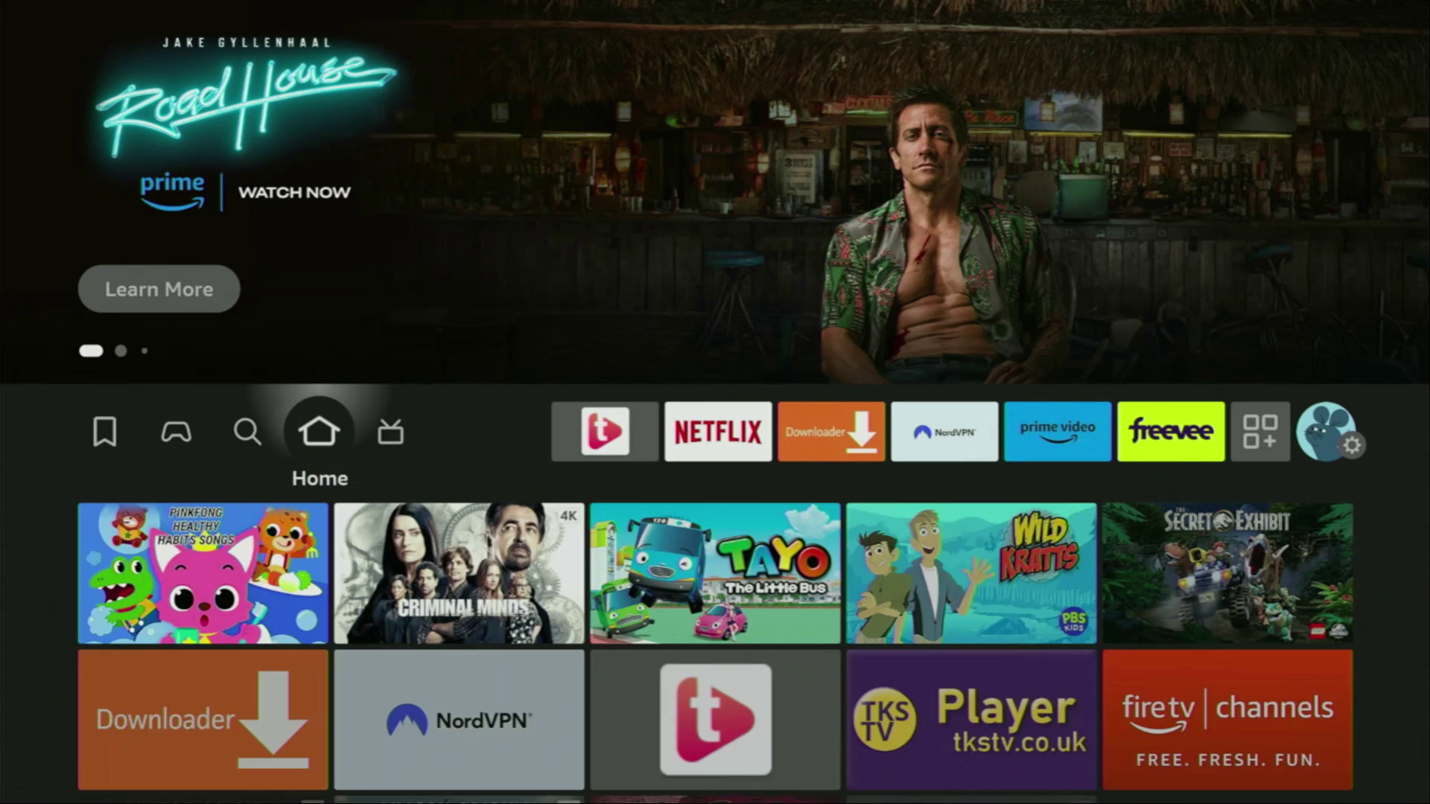
key("Left")
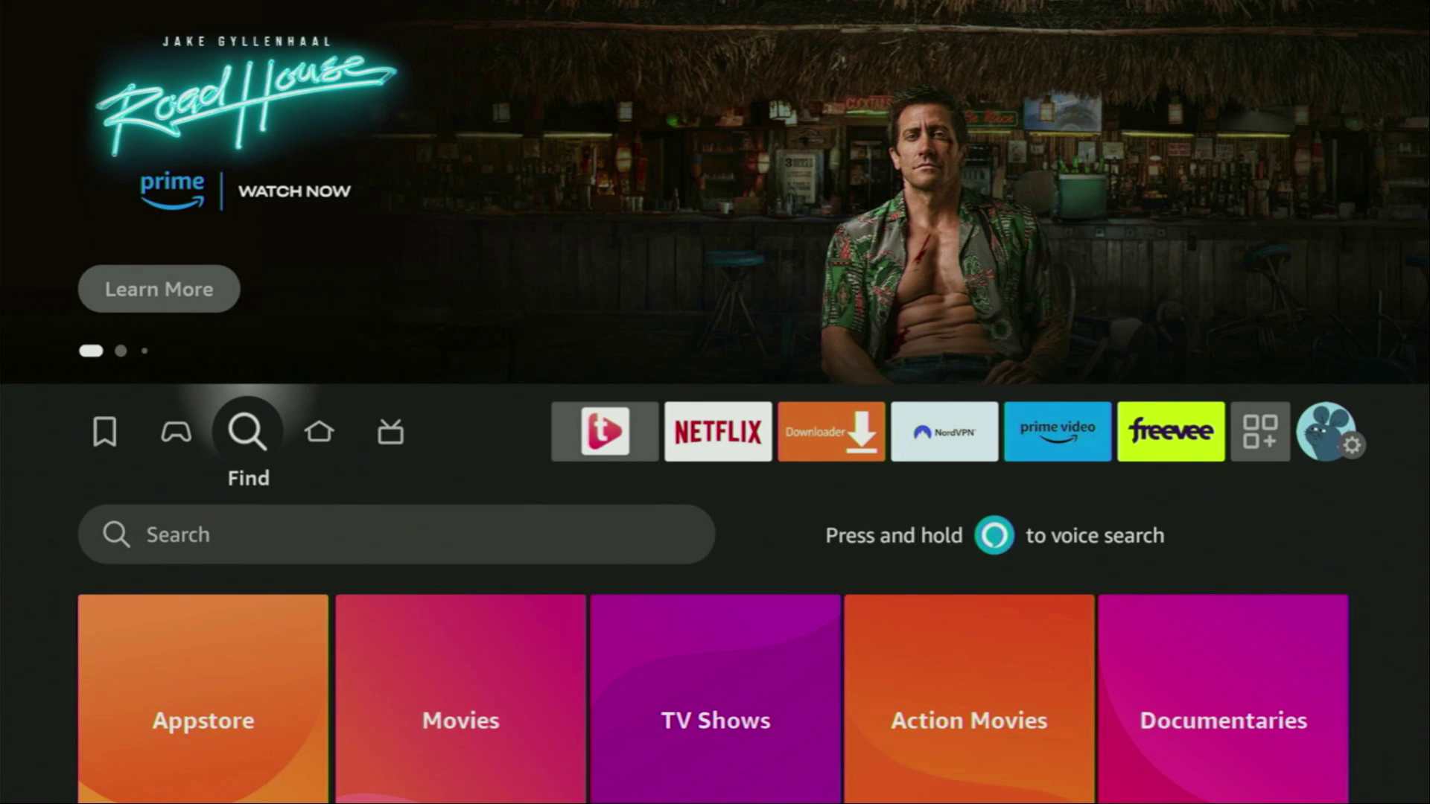
key("Down")
key("Return")
Enter "Do" as the search text and choose the Downloader suggestion to find the Downloader app.
key("Right")
key("Right")
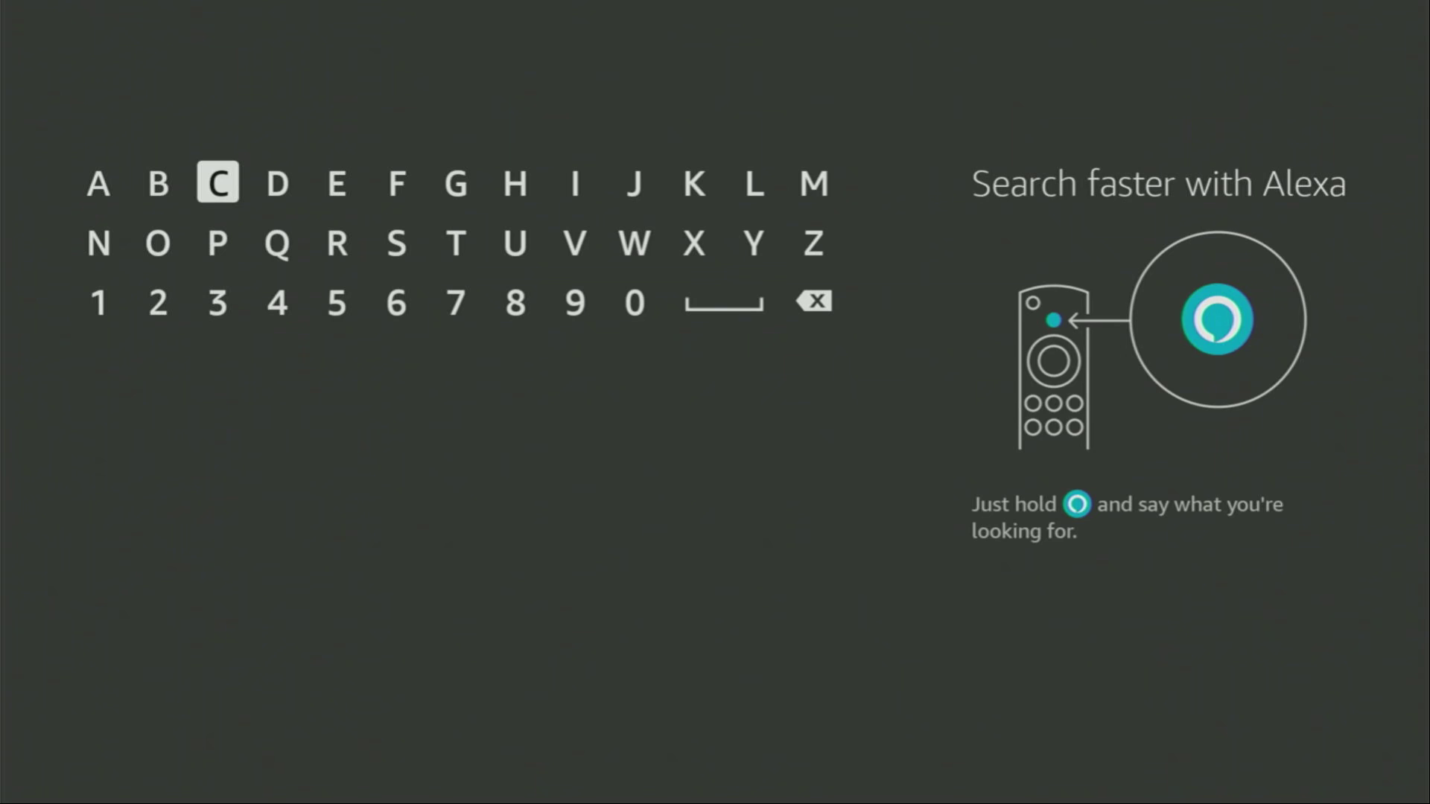
key("Right")
key("Return")
key("Down")
key("Left")
key("Left")
key("Return")
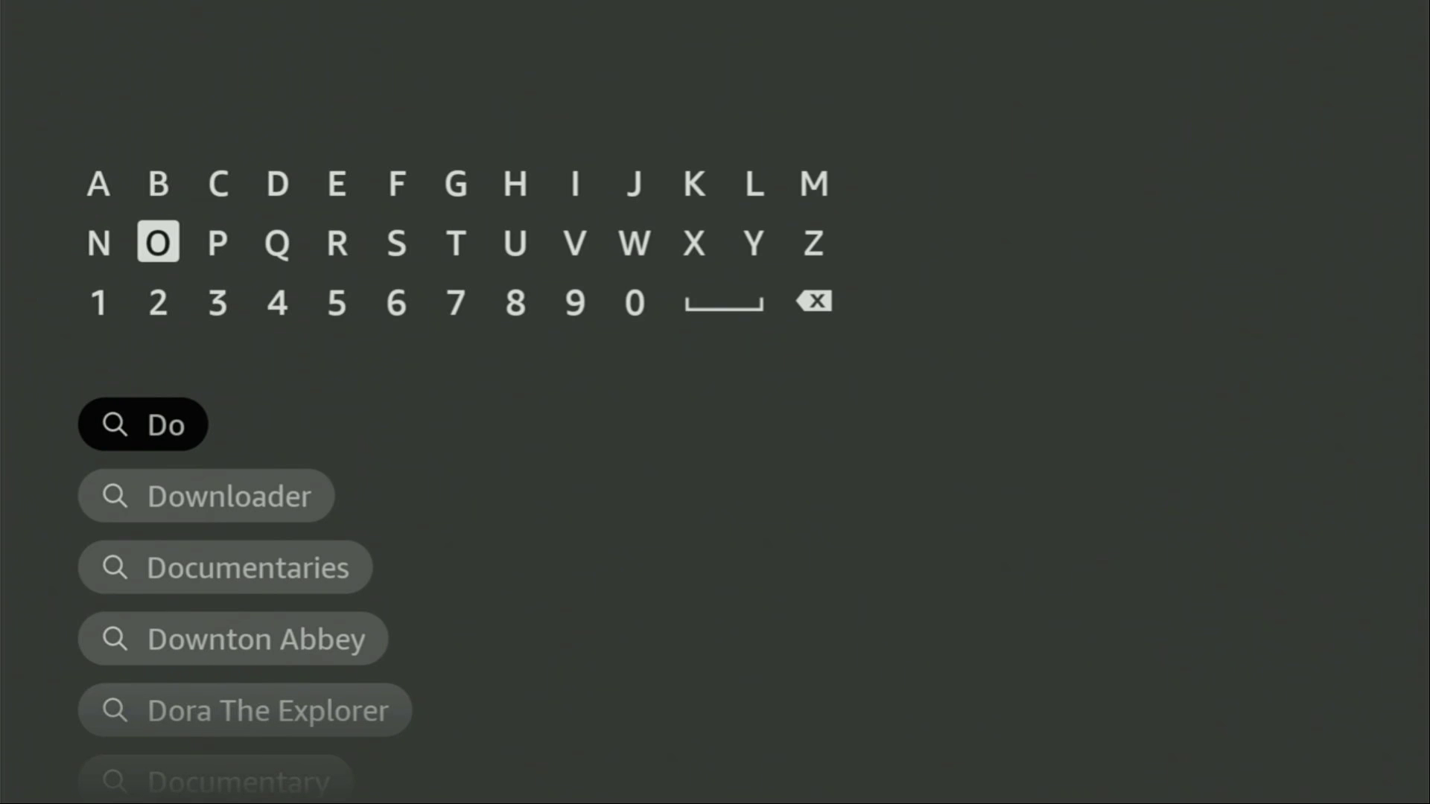
key("Down")
key("Down")
key("Down")
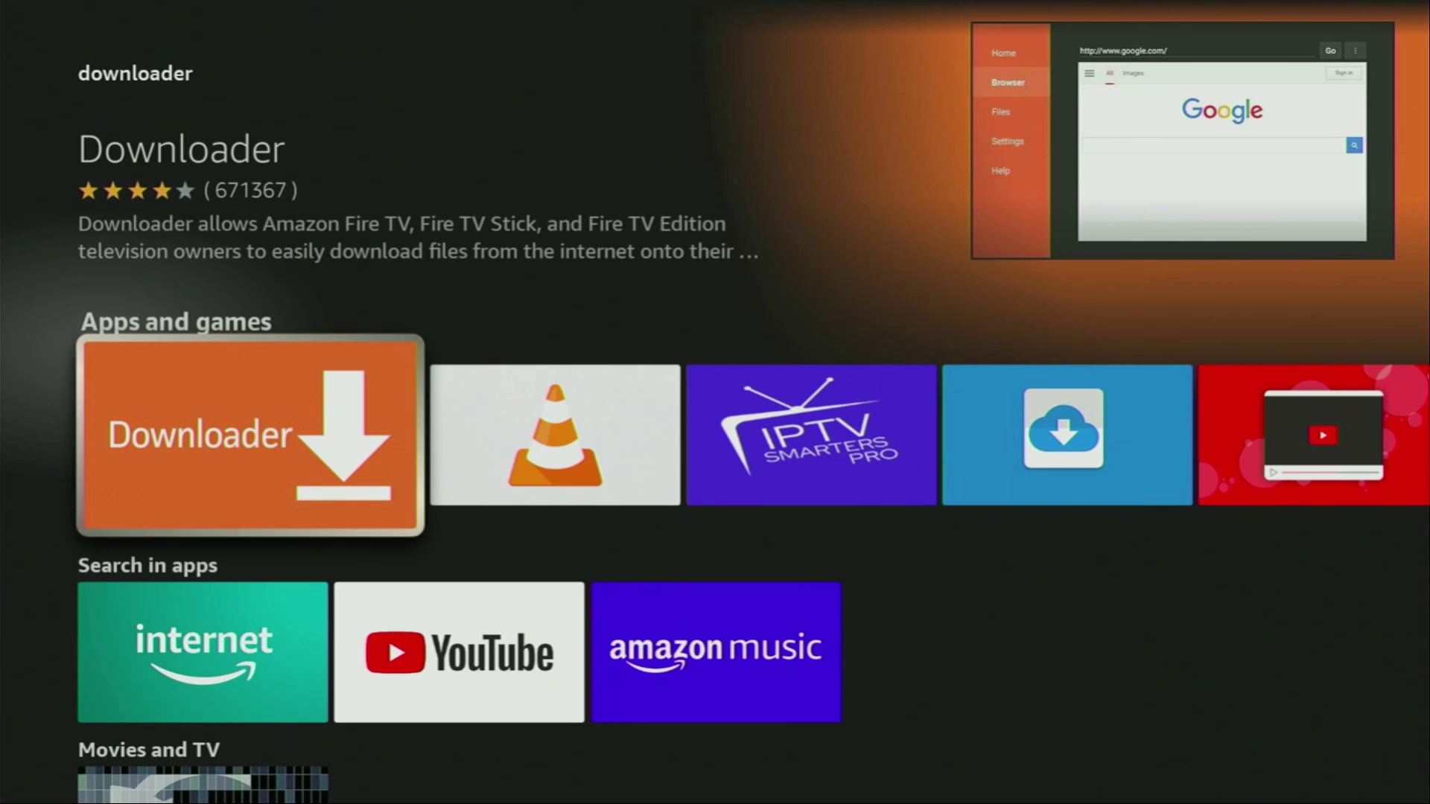
Leave the search results for the home screen and open the My Fire TV settings.
key("Home")
key("Right")
key("Right")
key("Right")
key("Right")
key("Right")
key("Right")
key("Right")
key("Right")
key("Right")
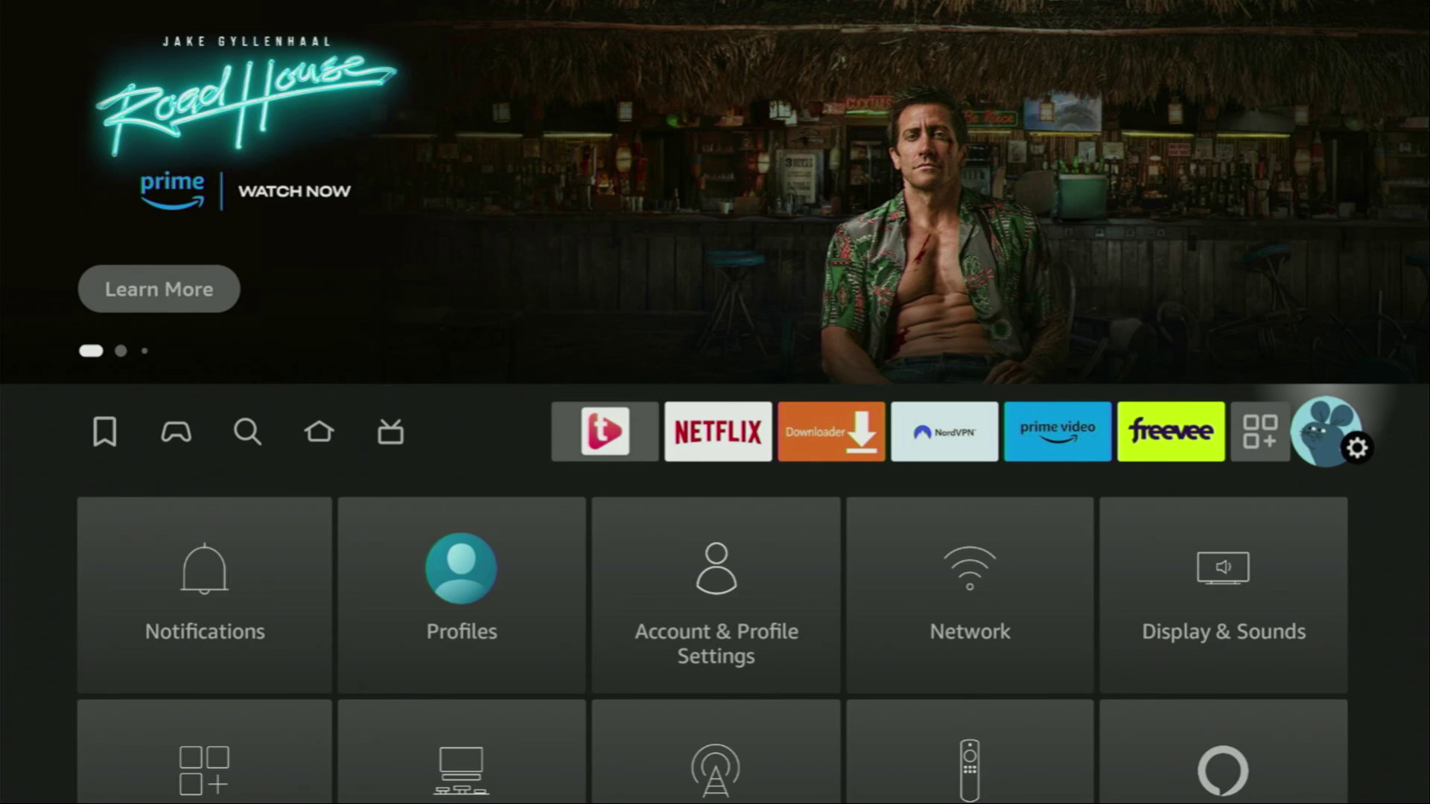
key("Down")
key("Down")
key("Down")
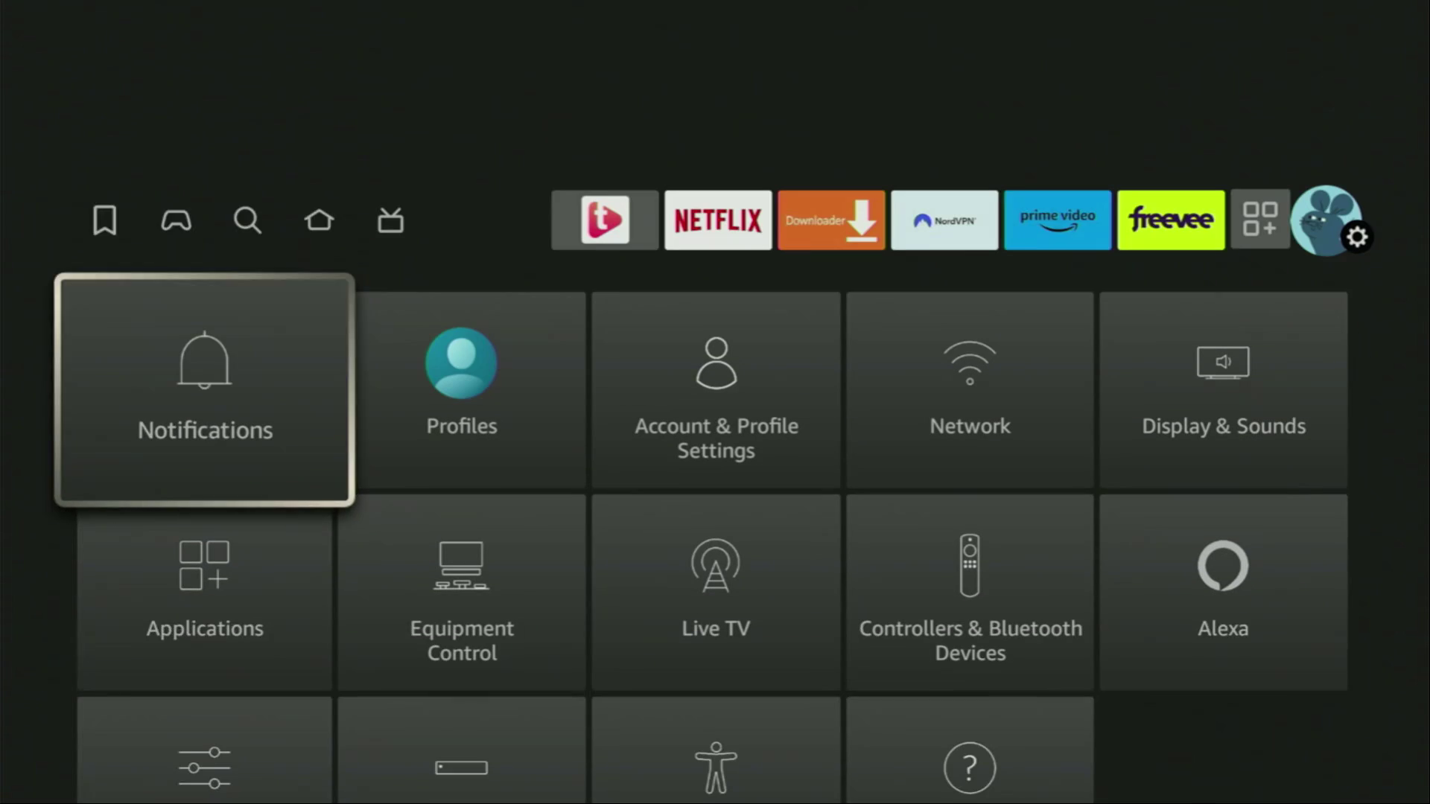
key("Right")
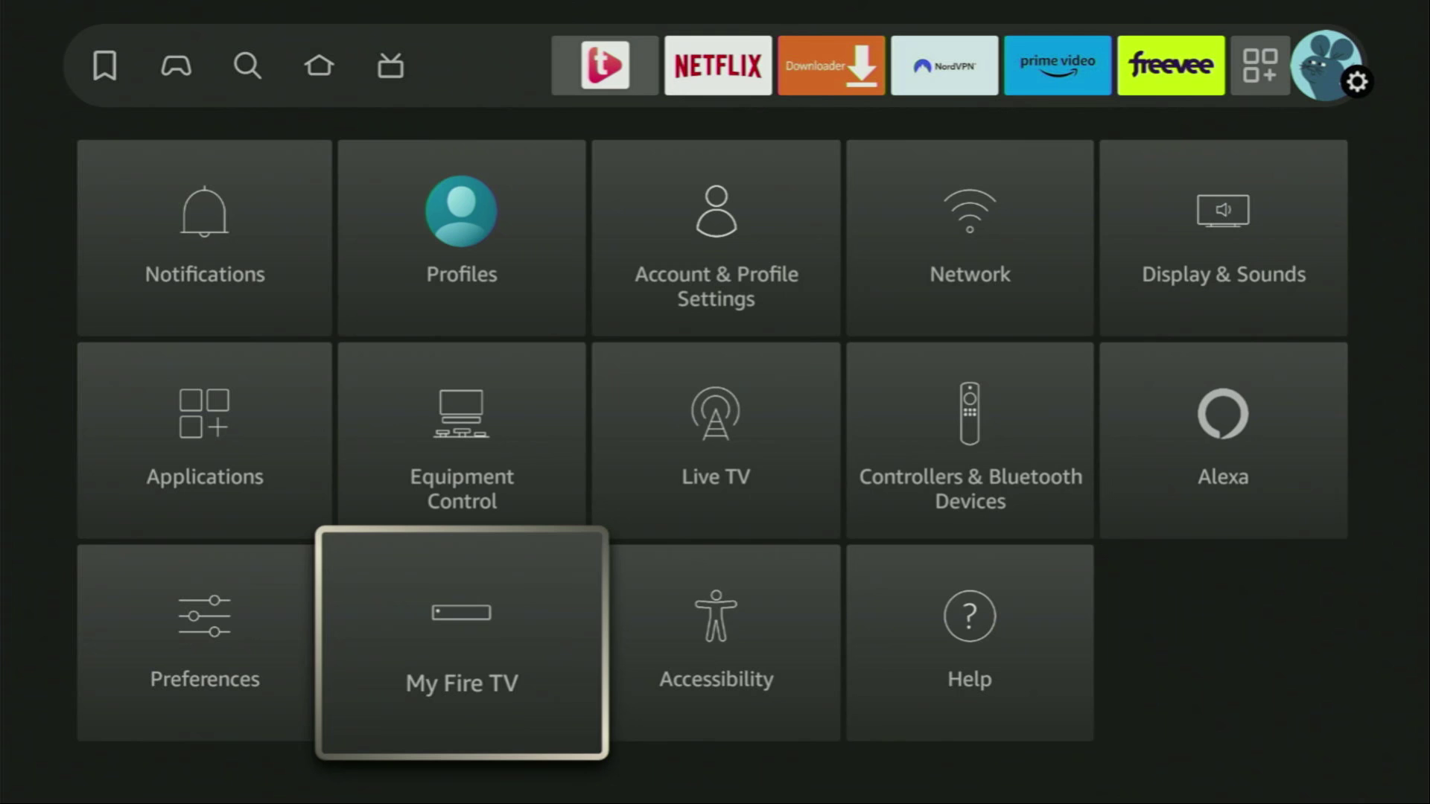
key("Return")
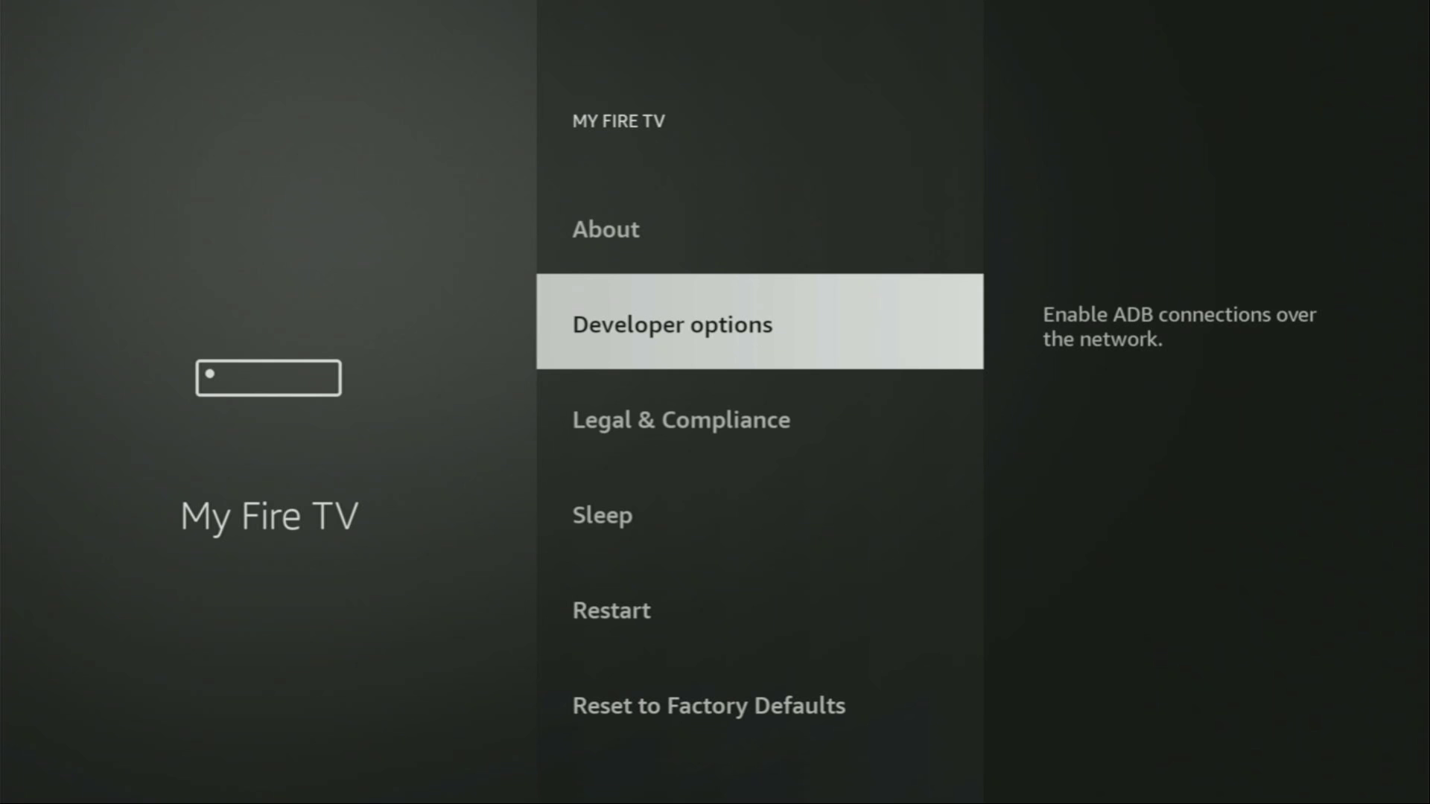
Open the device's About section and select the Fire TV Stick 4K Max entry.
key("Up")
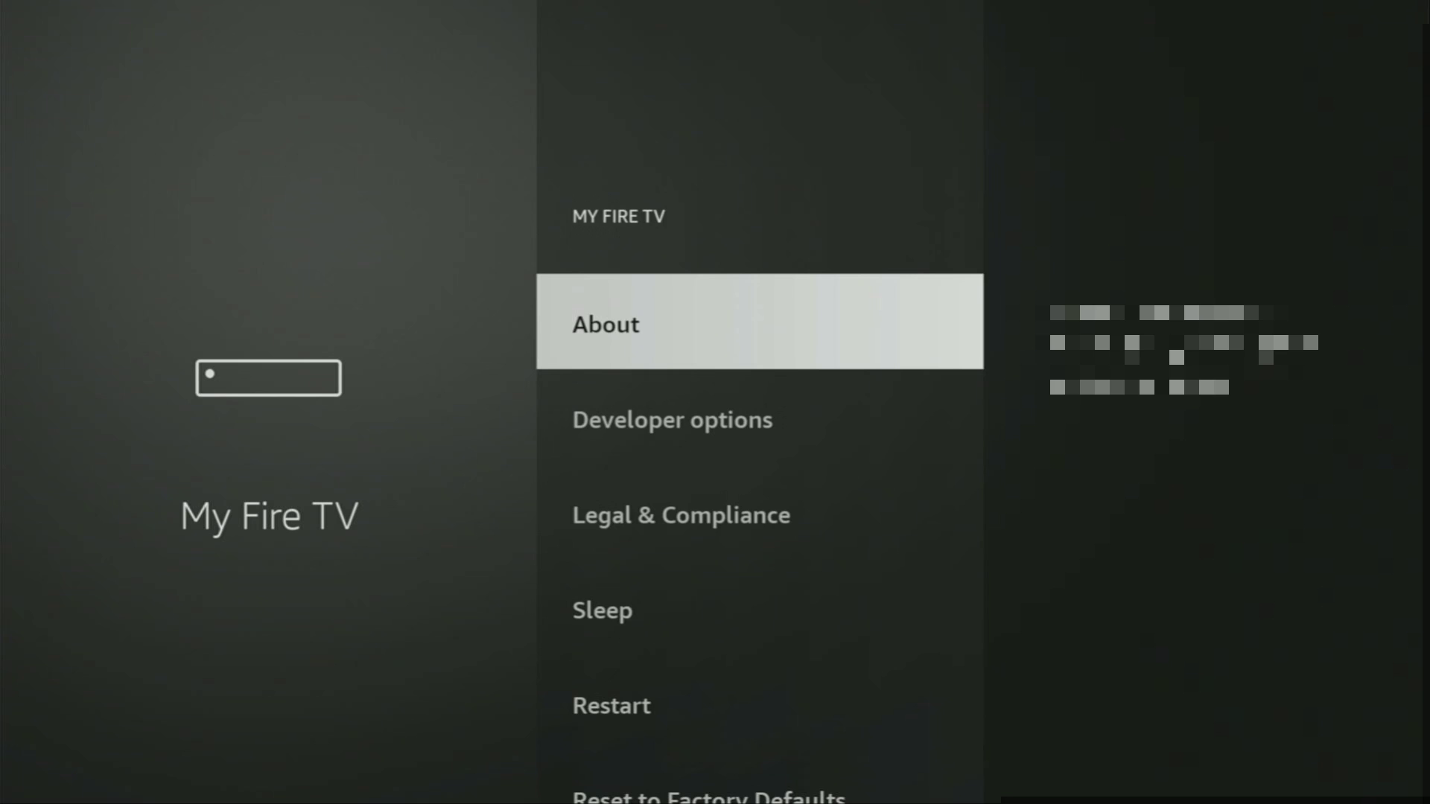
key("Return")
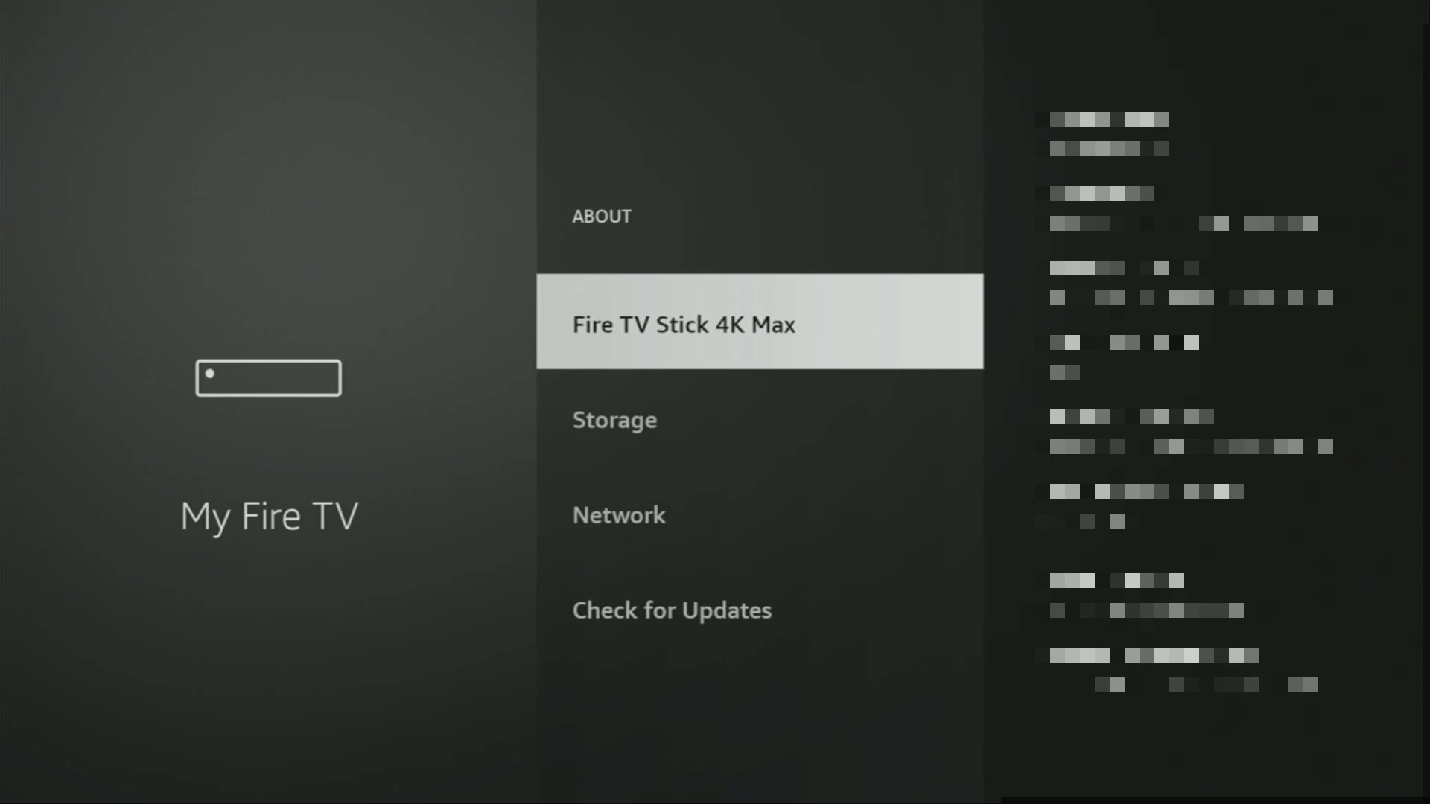
key("Return")
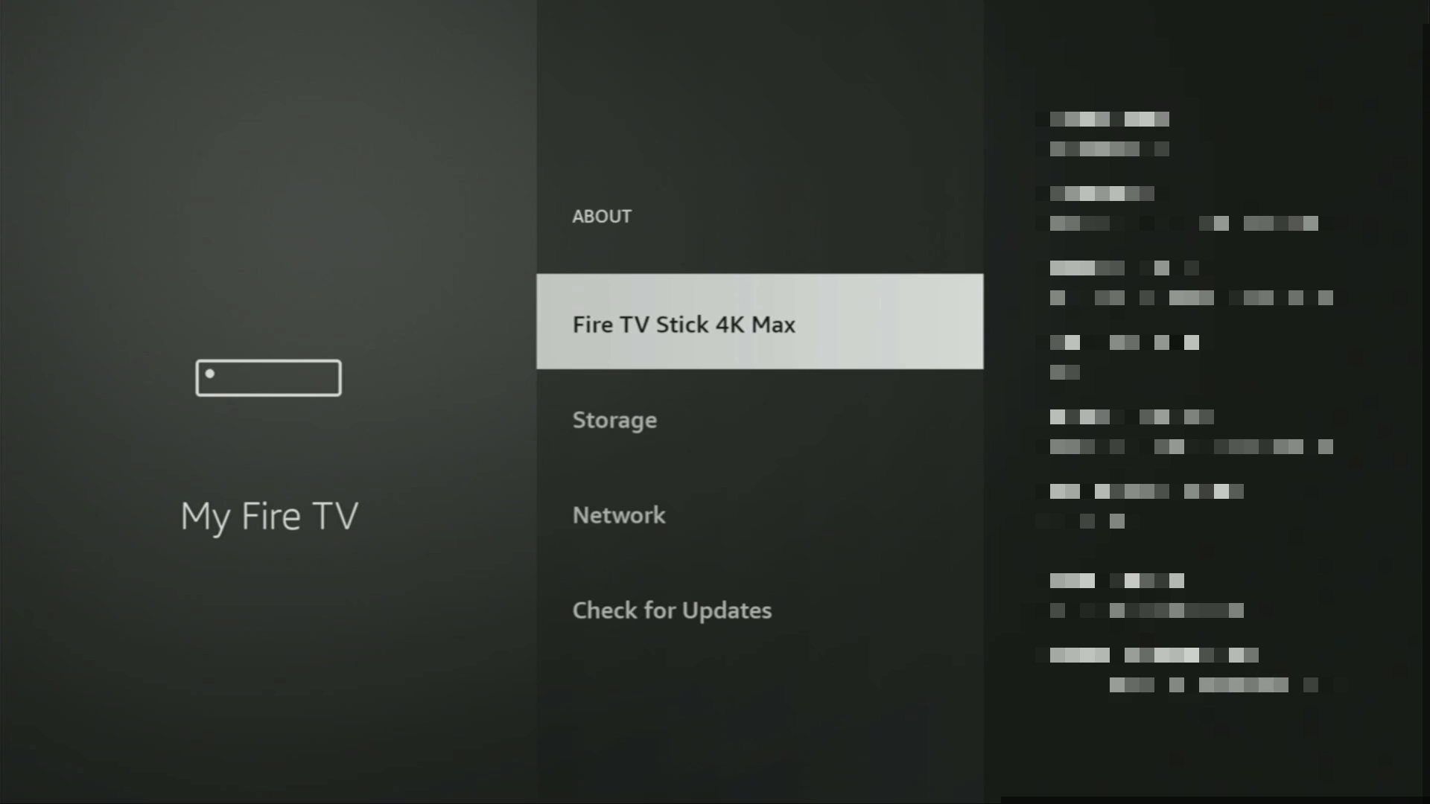
Go back to My Fire TV, open Developer options and set ADB debugging to ON.
key("Escape")
key("Down")
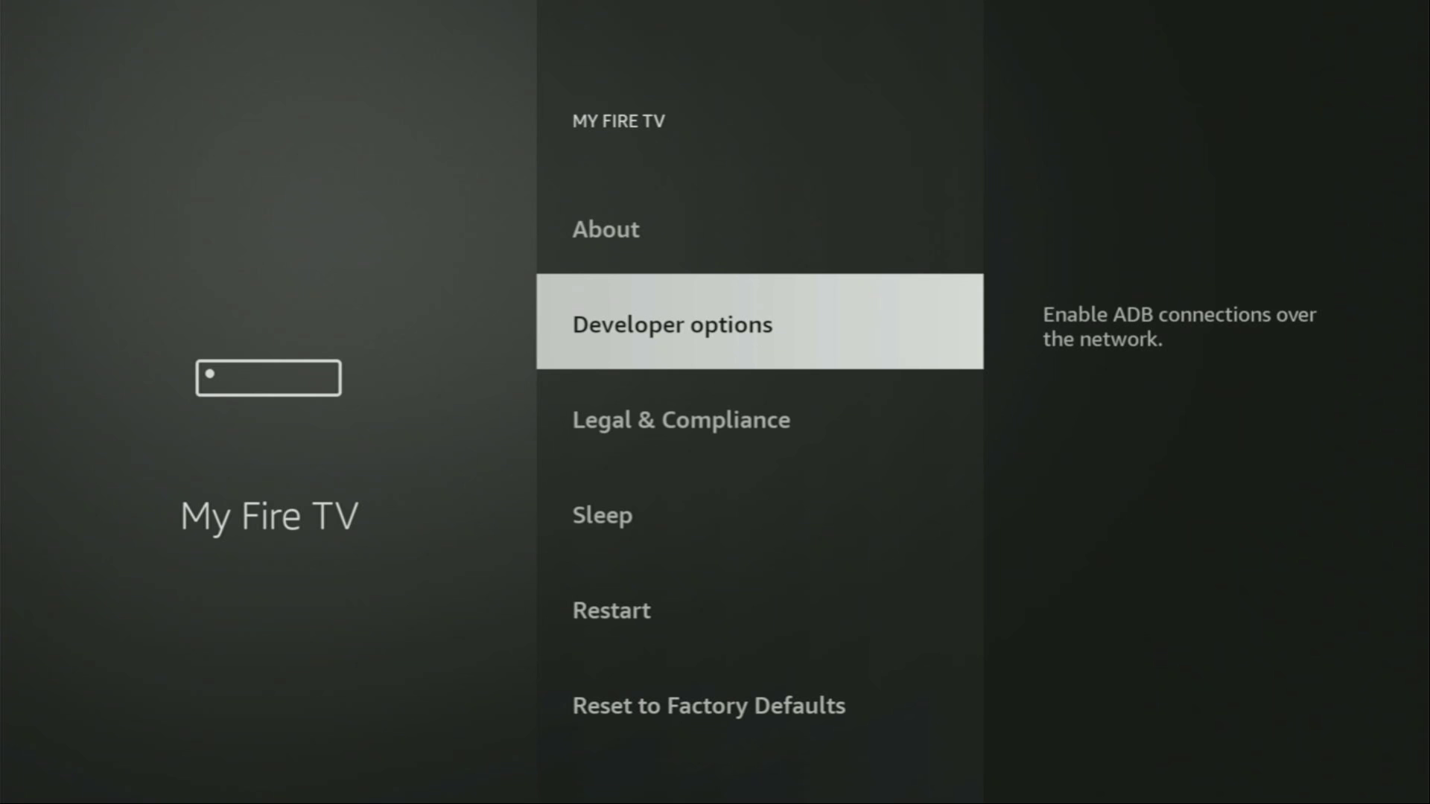
key("Return")
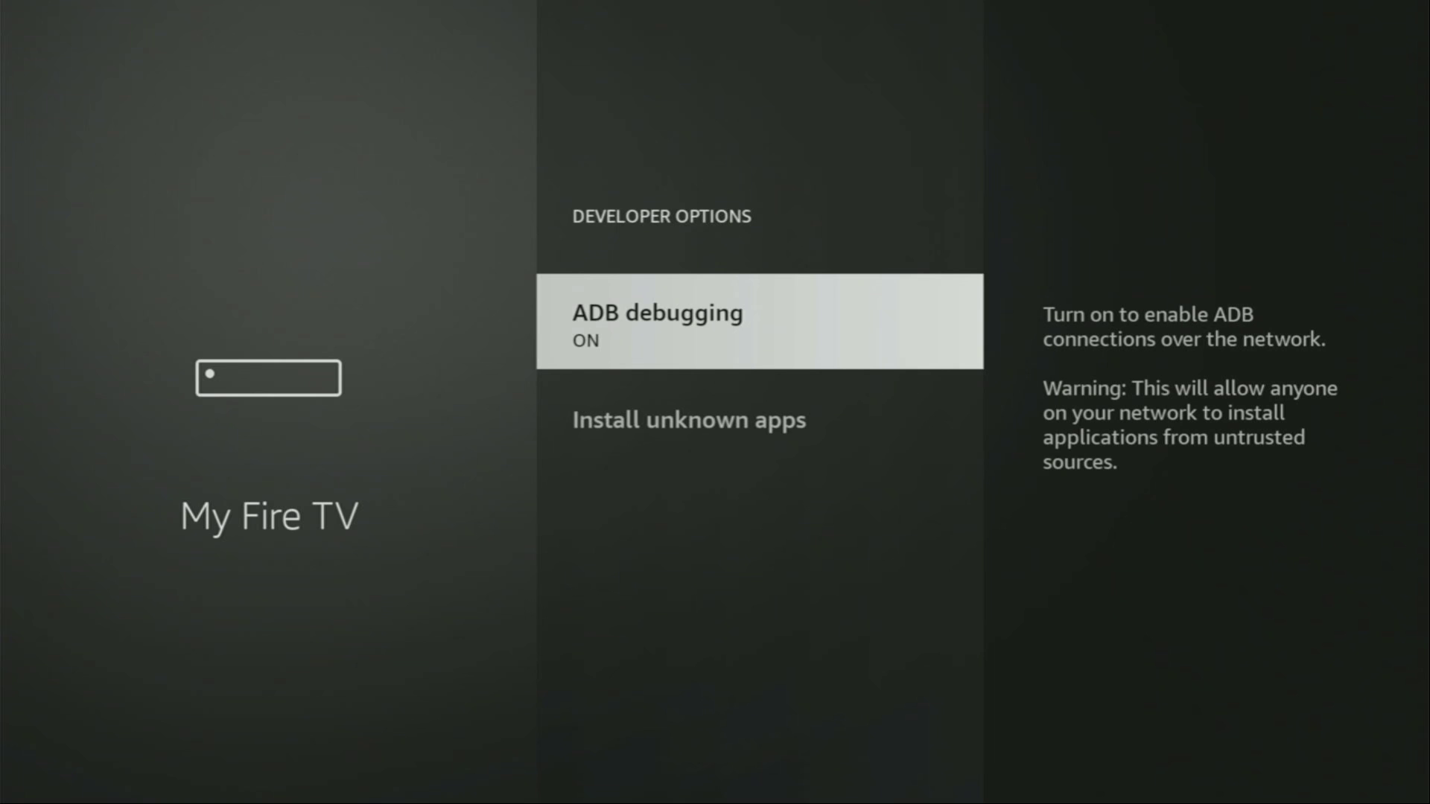
key("Return")
key("Return")
Open Install unknown apps and set the permission for Downloader to ON.
key("Down")
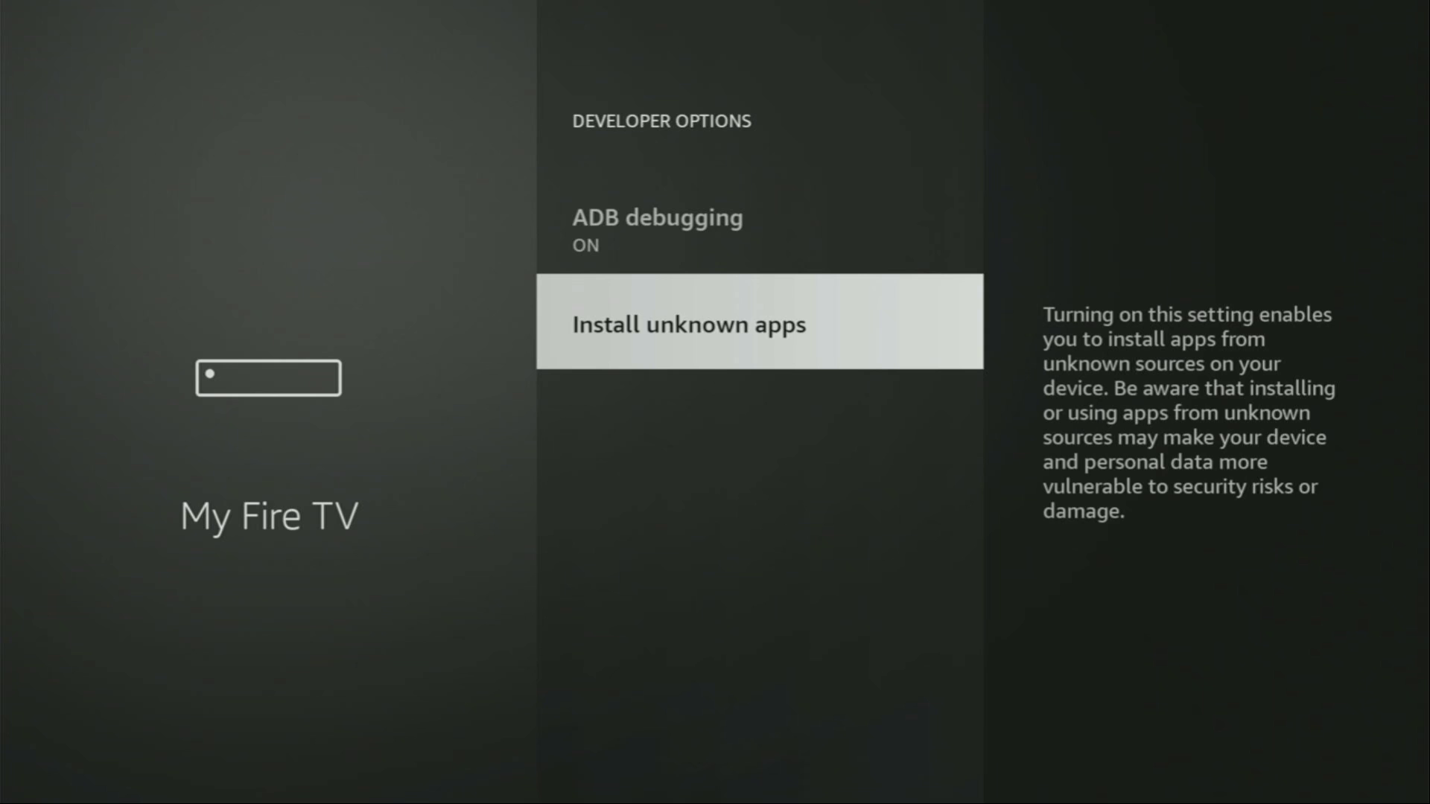
key("Return")
key("Down")
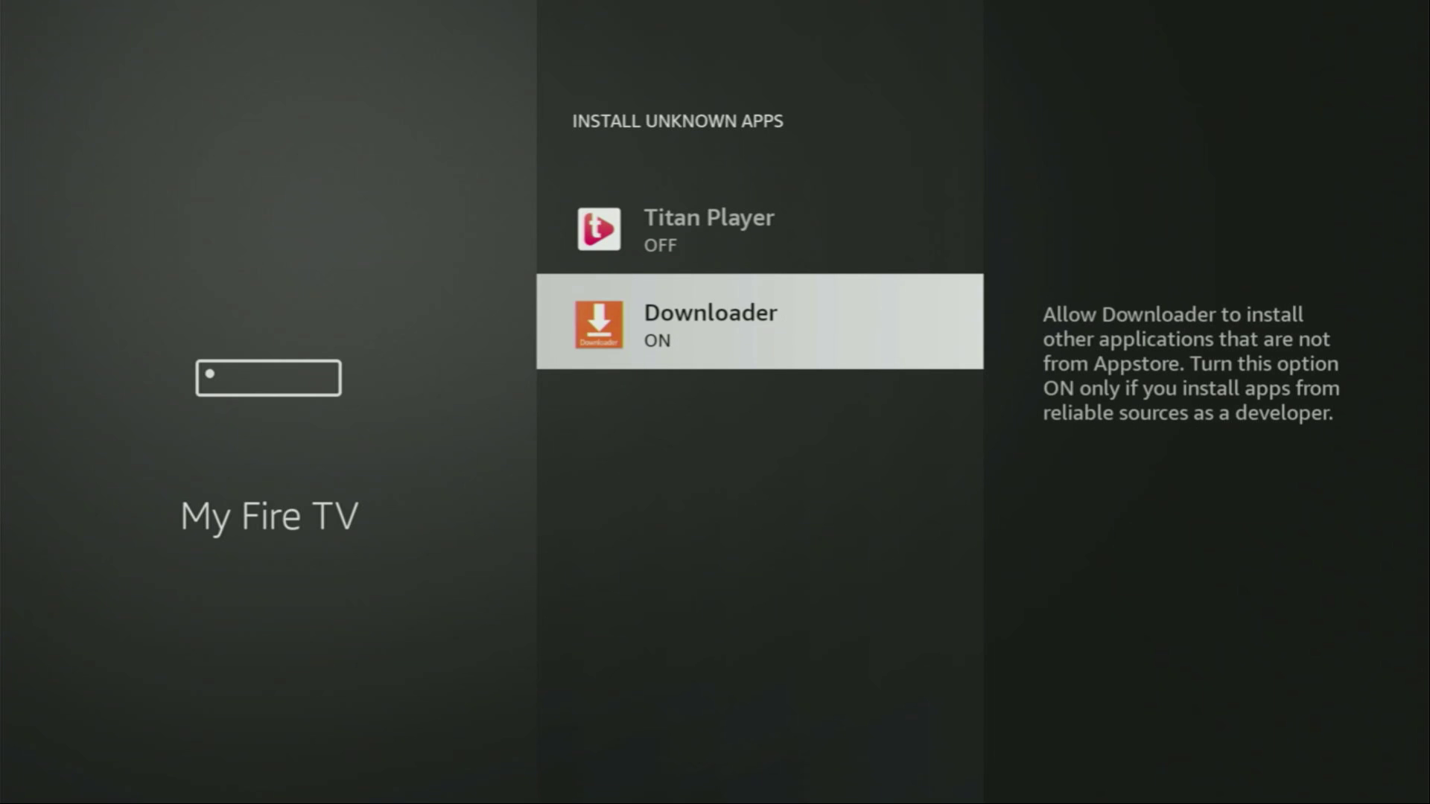
key("Return")
key("Return")
Return to the home screen and open NordVPN from the full list of apps and channels.
key("Home")
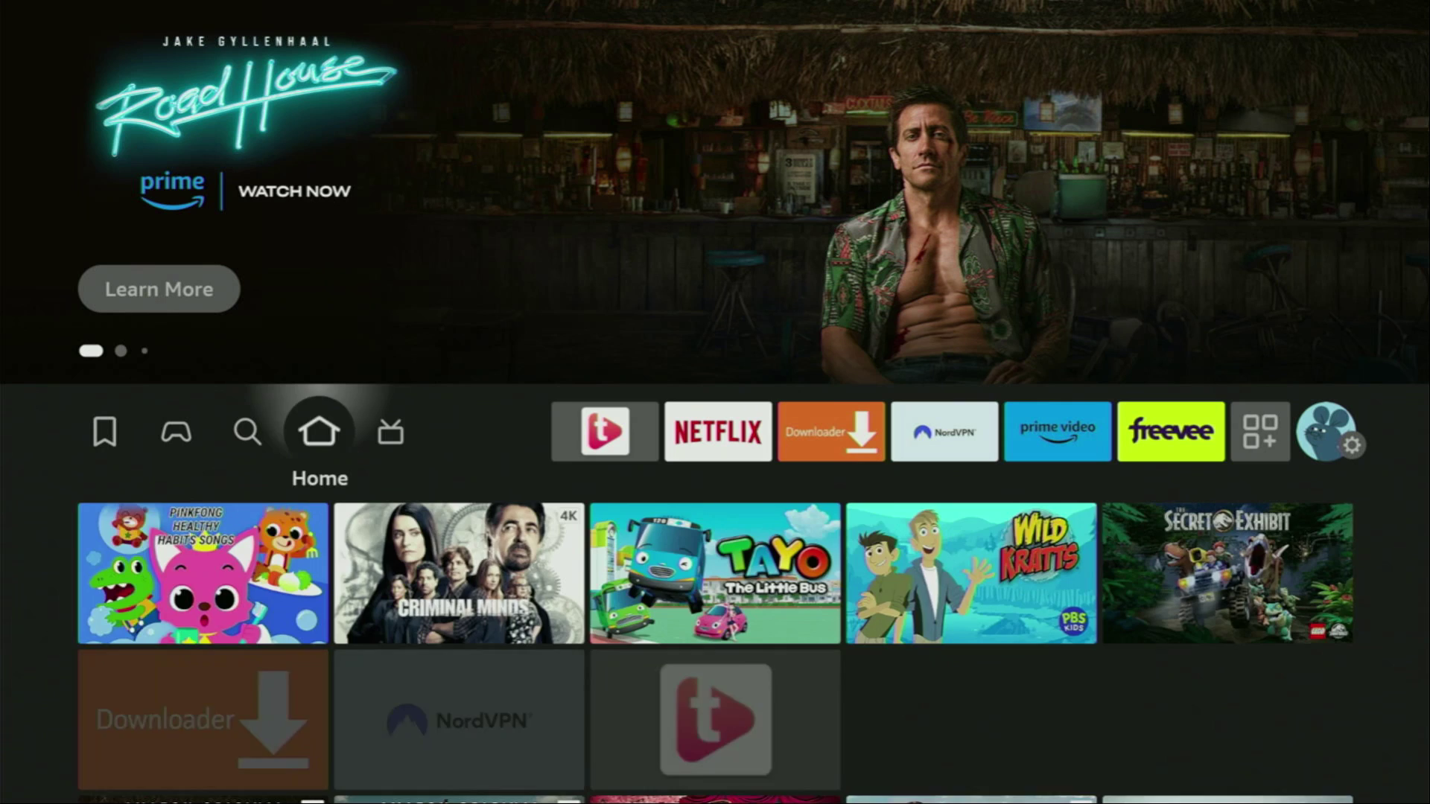
key("Right")
key("Right")
key("Right")
key("Right")
key("Right")
key("Right")
key("Right")
key("Right")
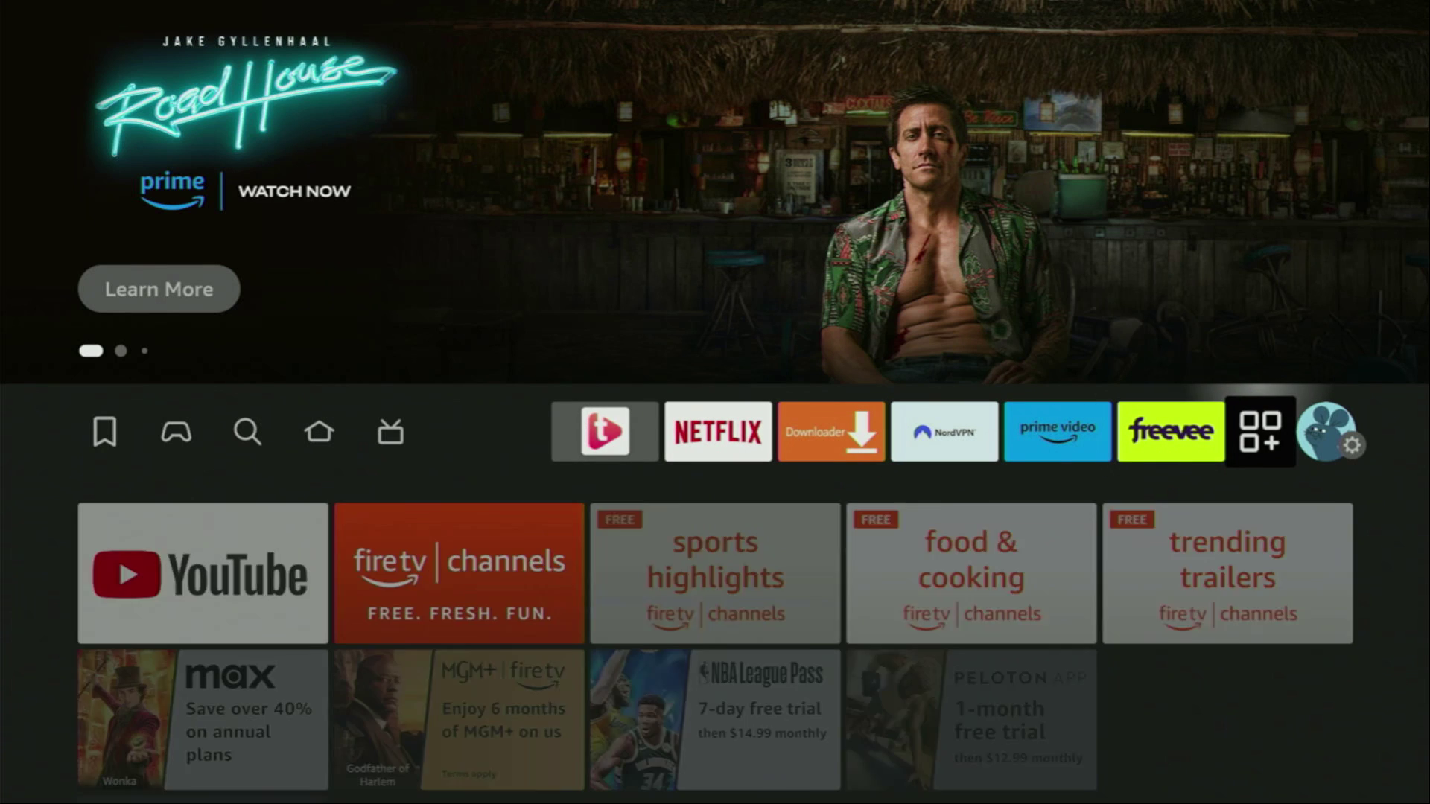
key("Return")
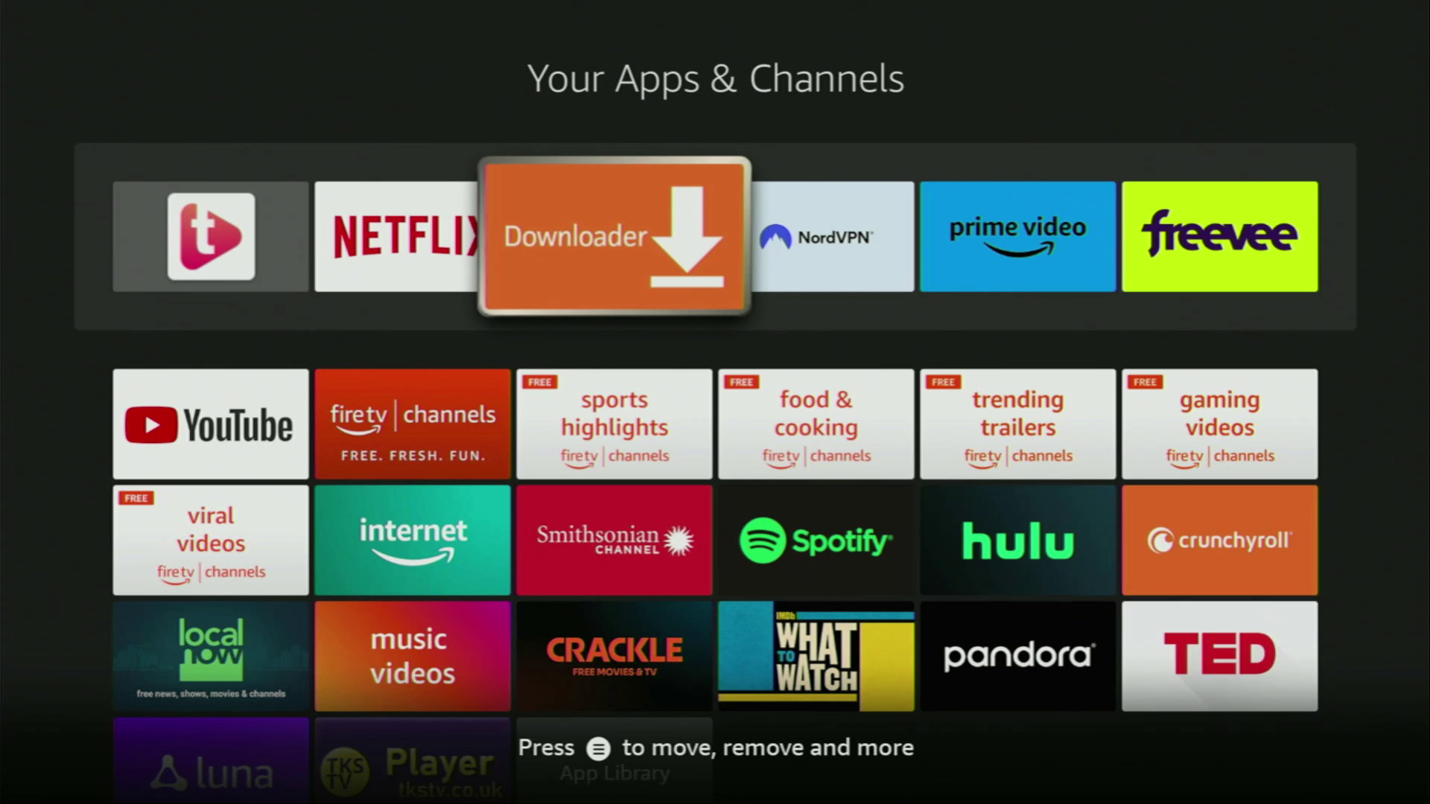
key("Right")
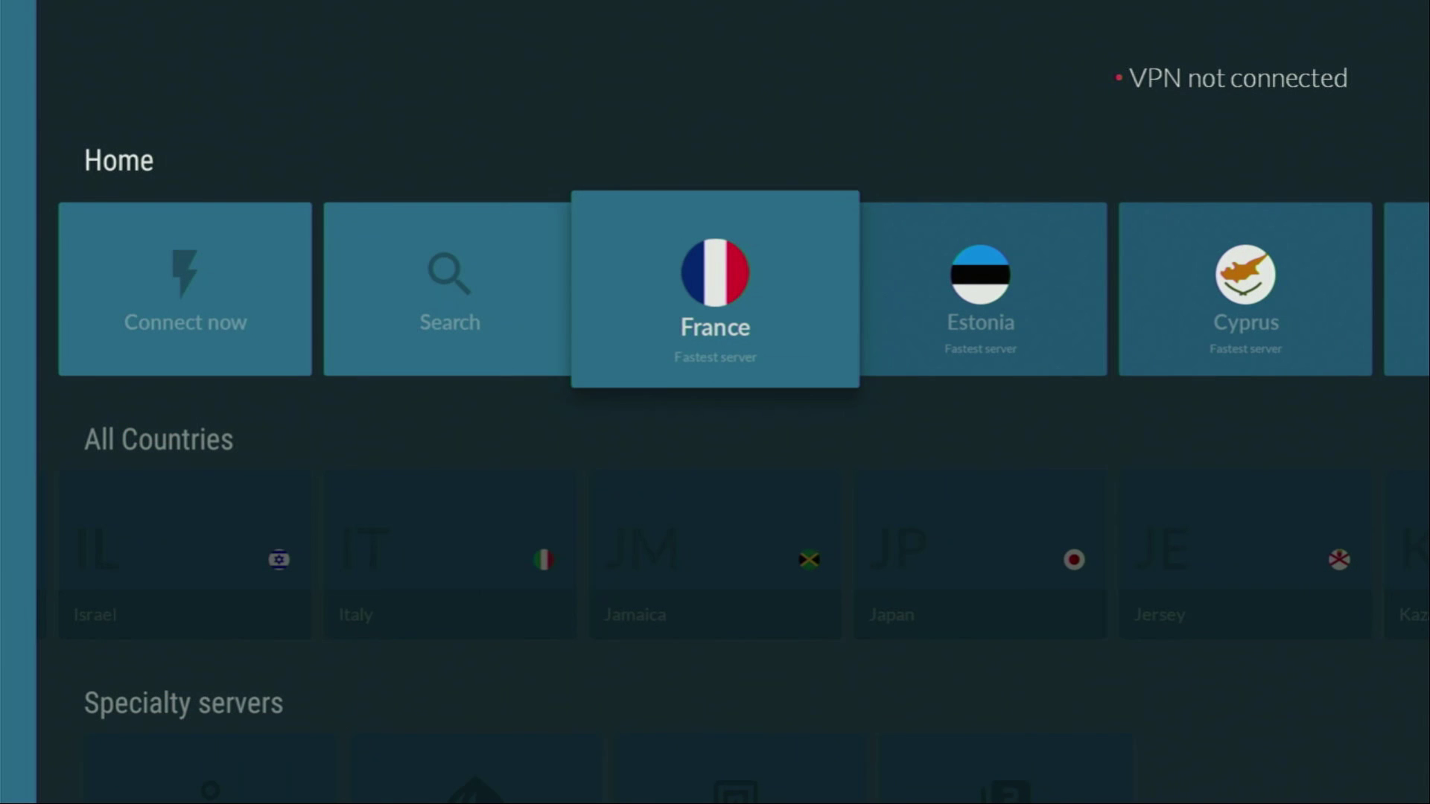
Find Denmark among all VPN countries and connect to it.
key("Right")
key("Right")
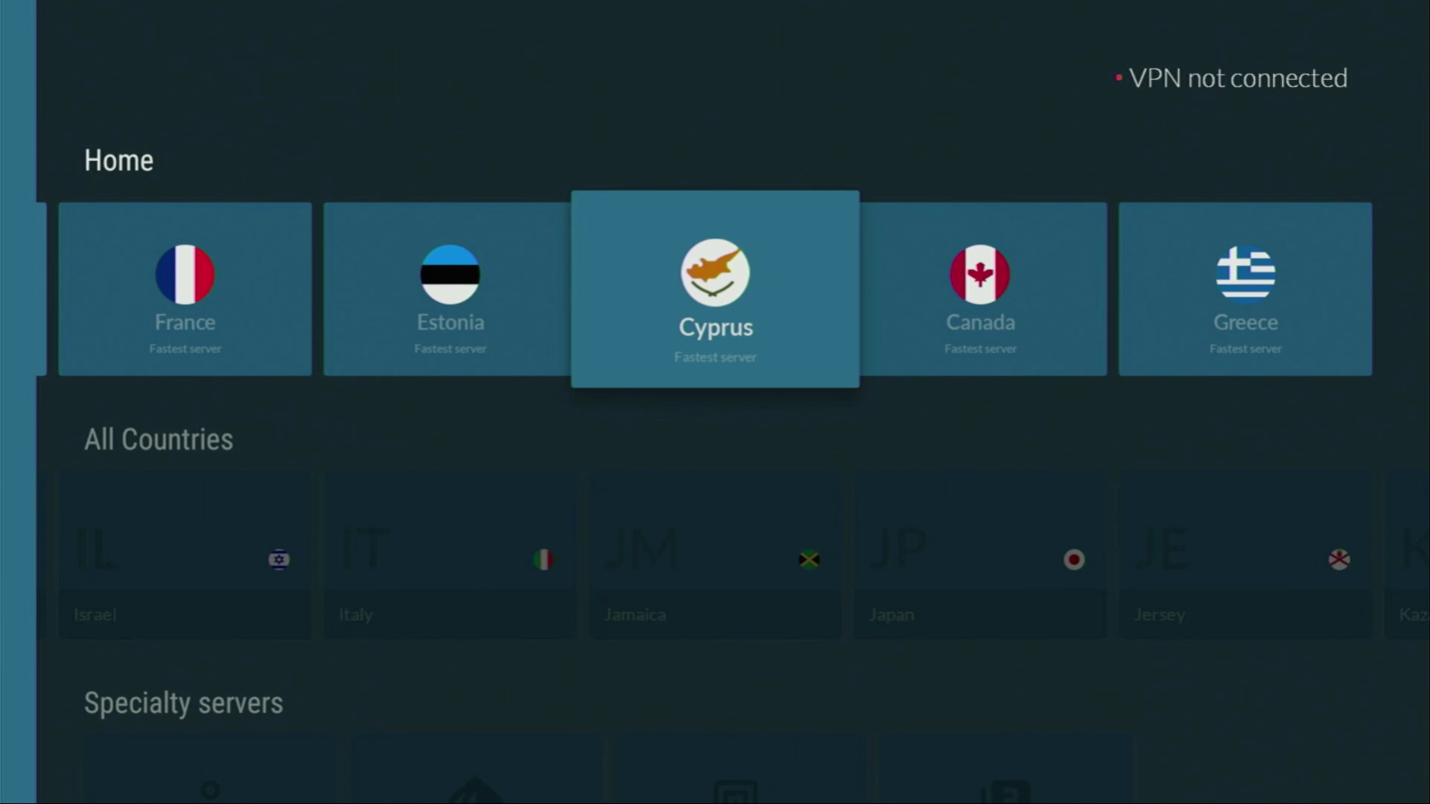
key("Right")
key("Down")
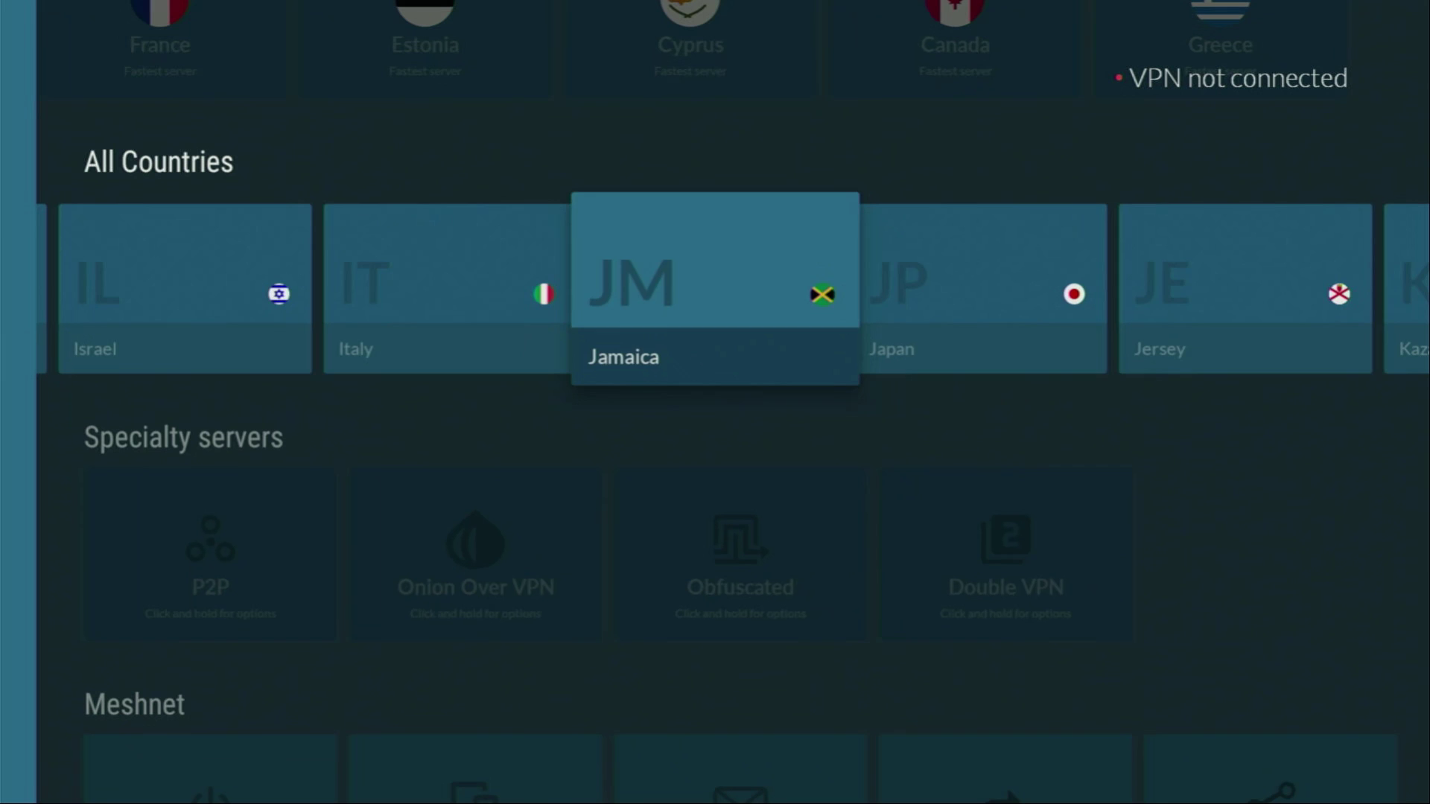
key("Left")
key("Left")
key("Left")
key("Left")
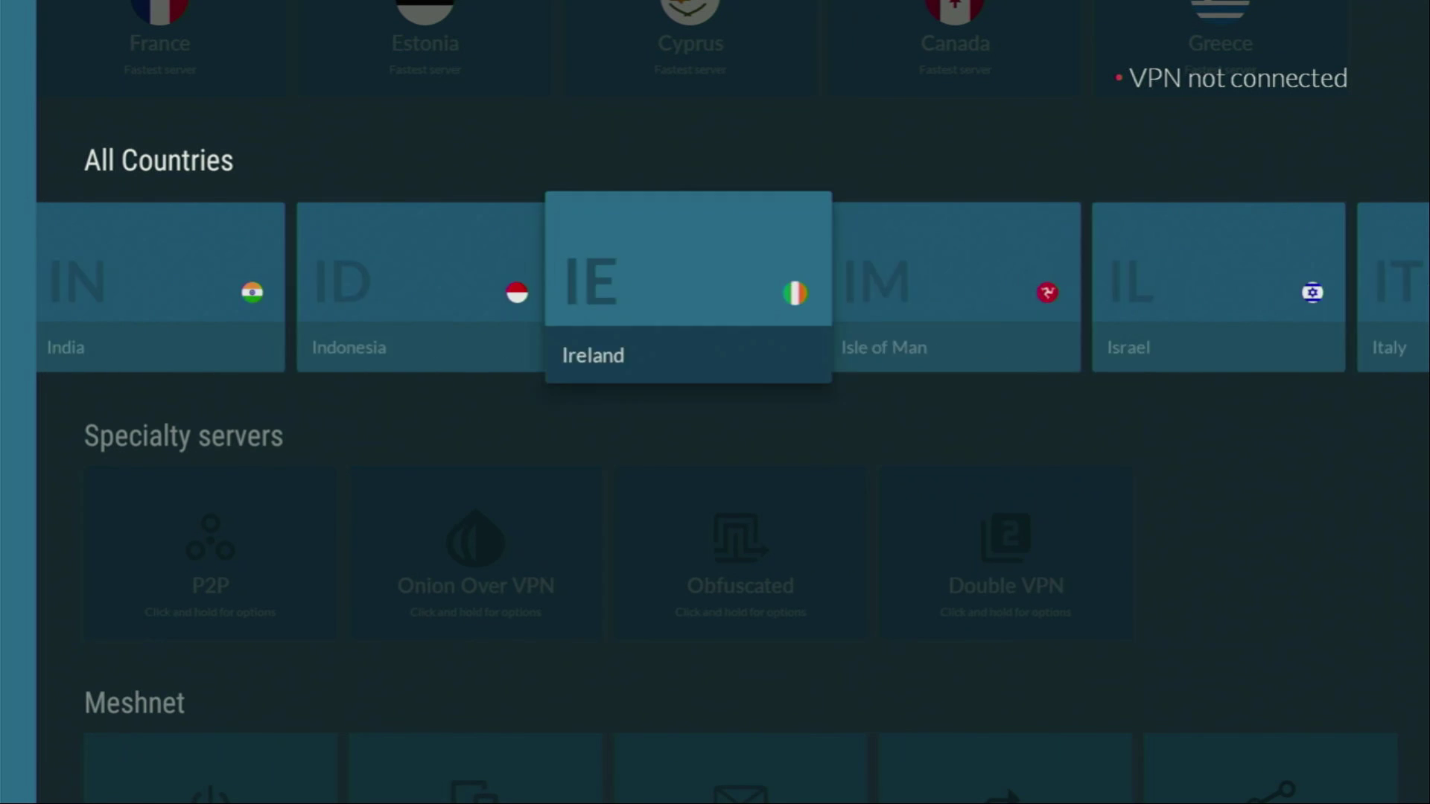
key("Left")
key("Left")
key("Left")
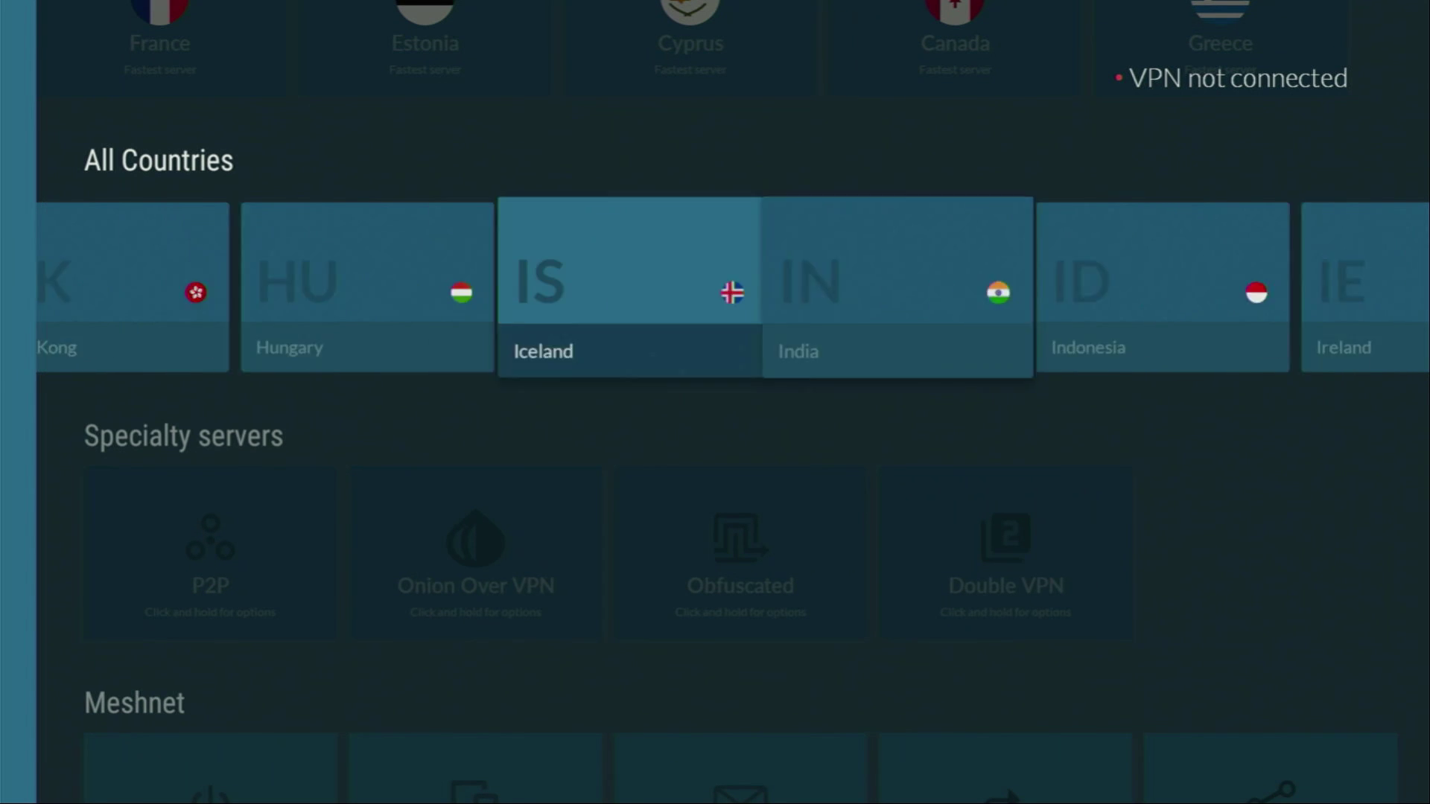
key("Left")
key("Left")
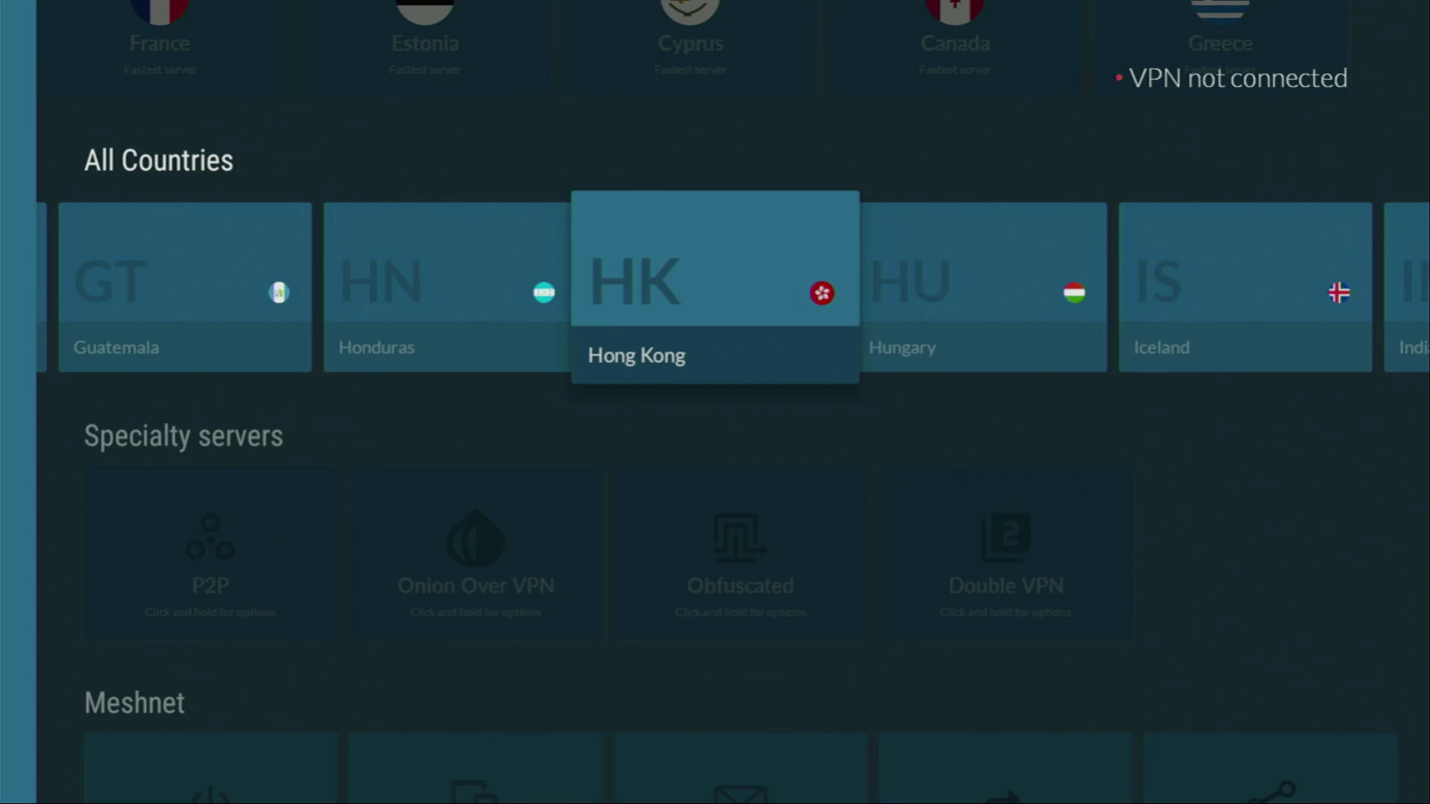
key("Left")
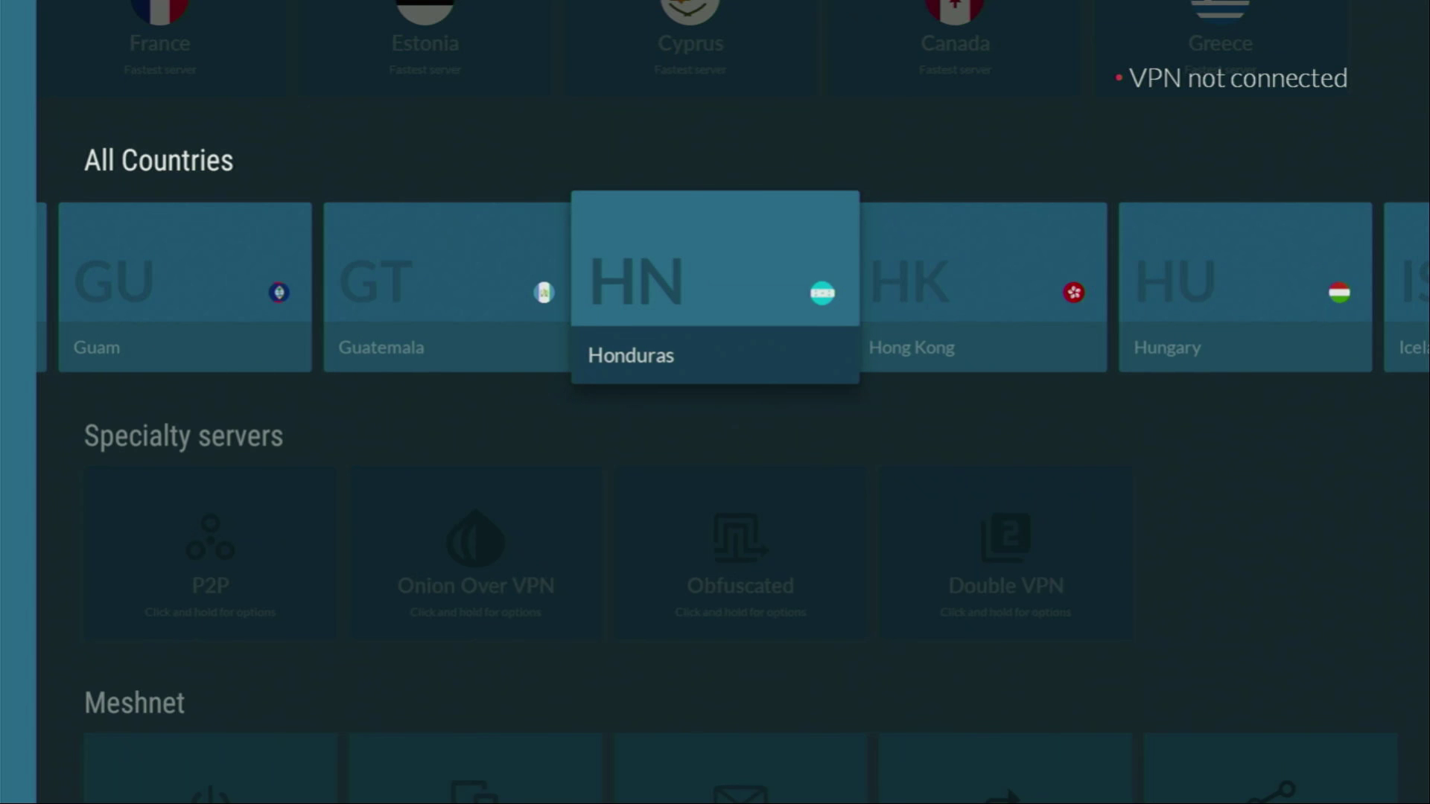
key("Left")
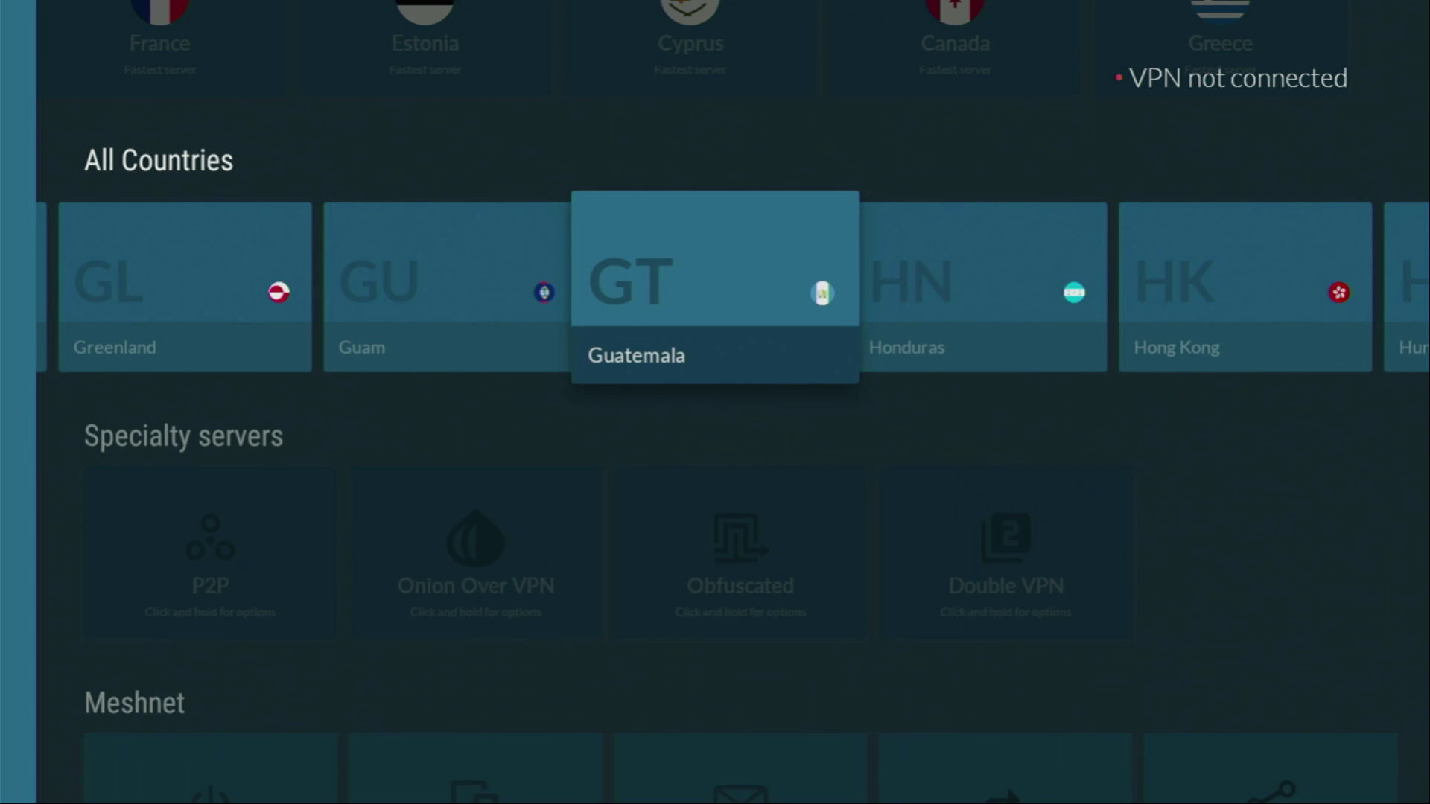
key("Left")
key("Left")
key("Left")
key("Left")
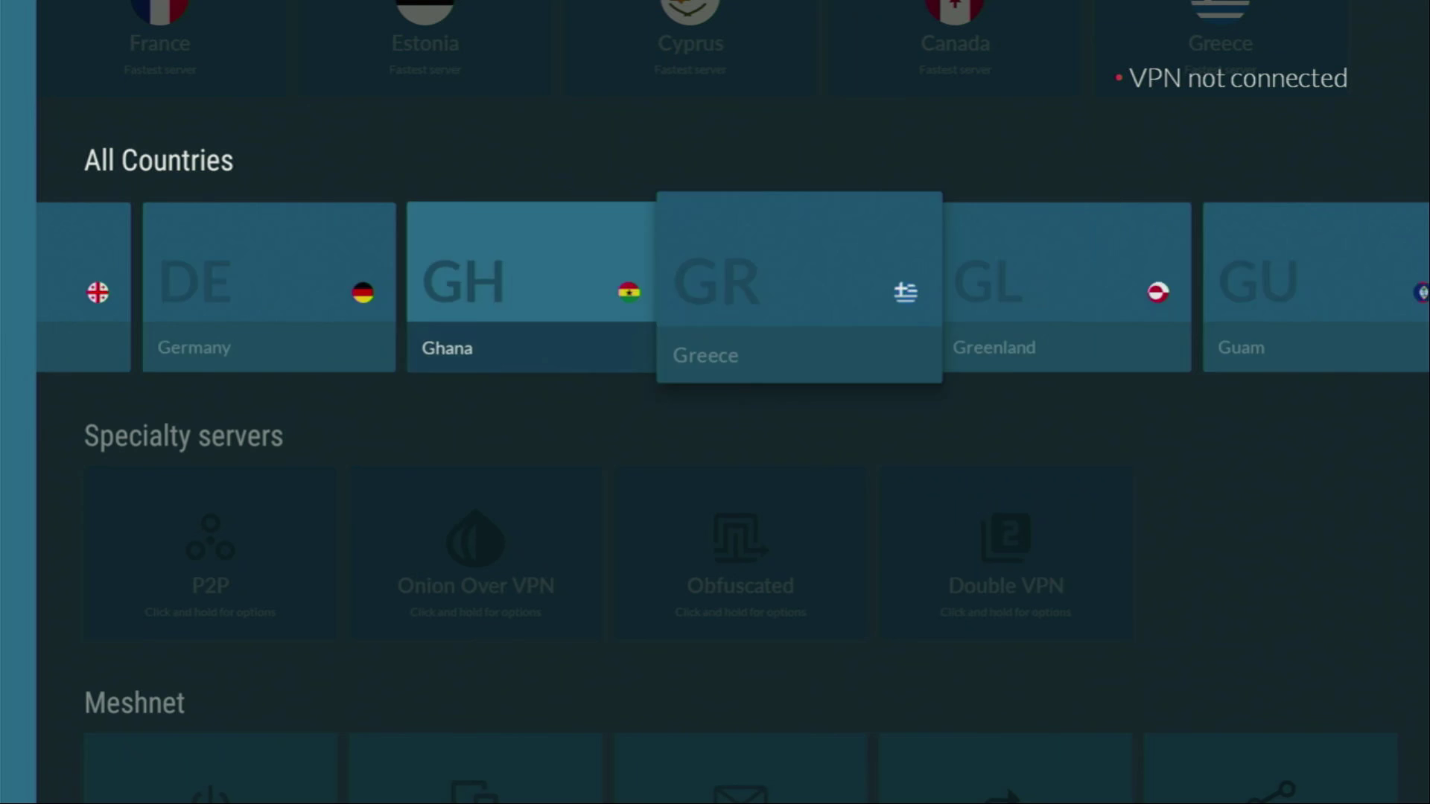
key("Left")
key("Left")
key("Left")
key("Left")
key("Left")
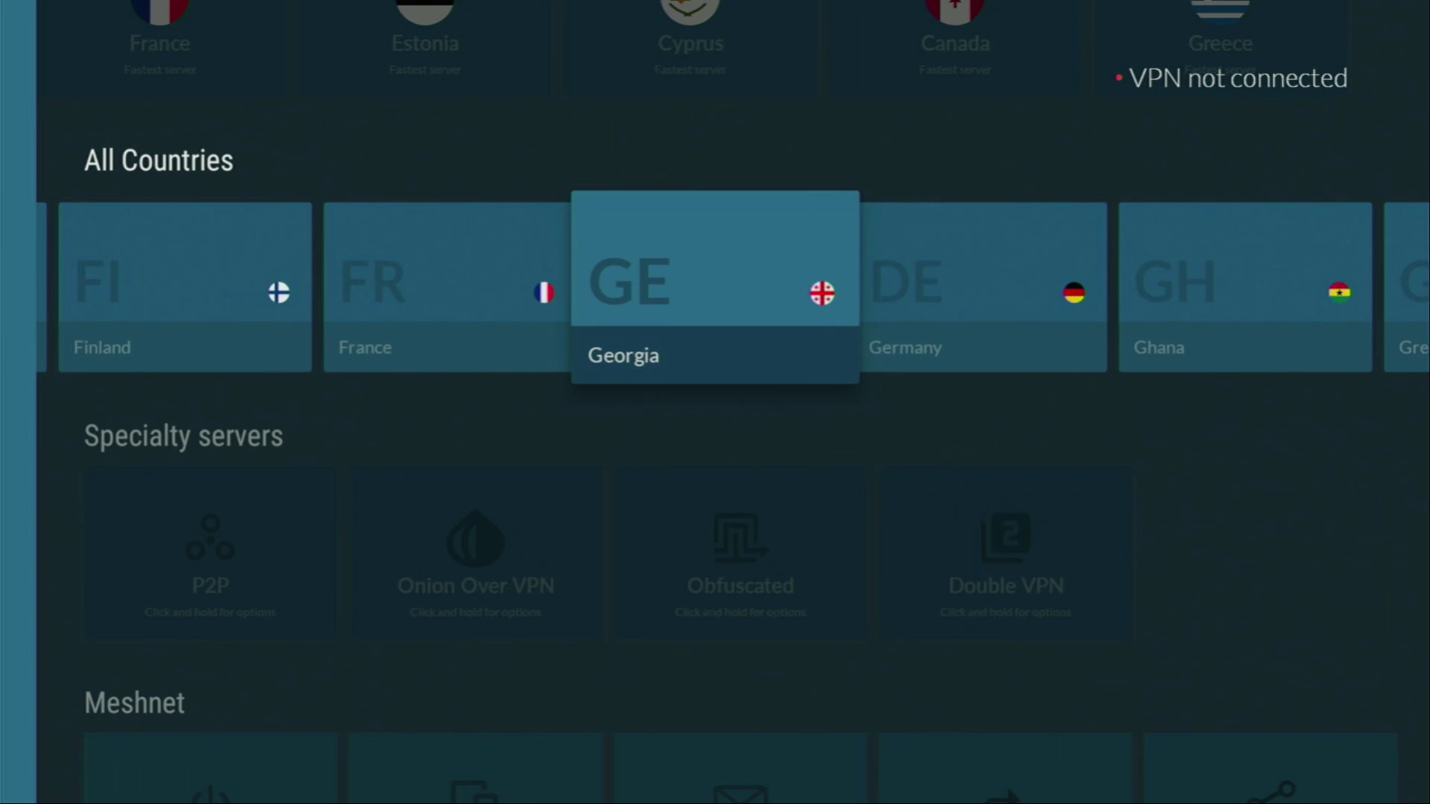
key("Left")
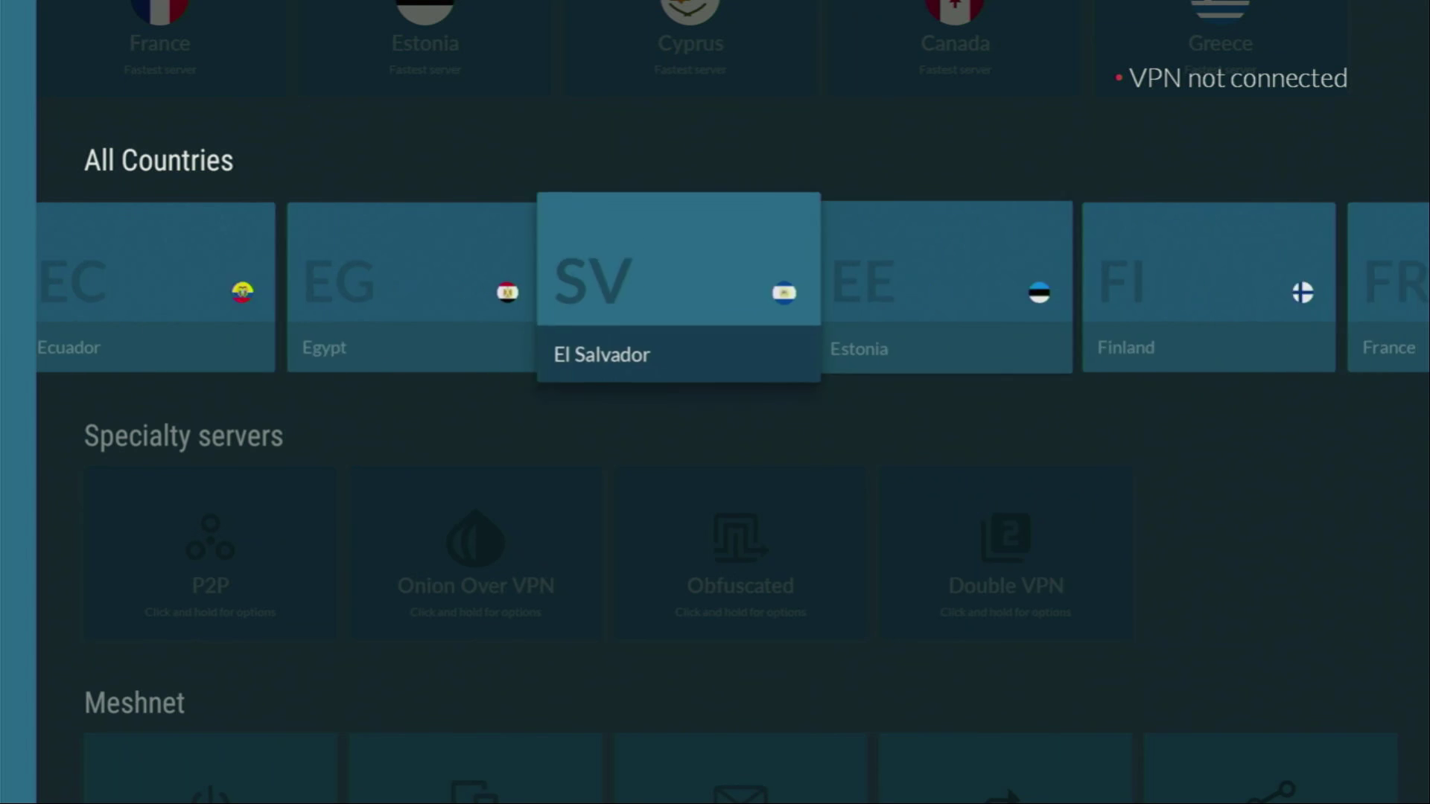
key("Left")
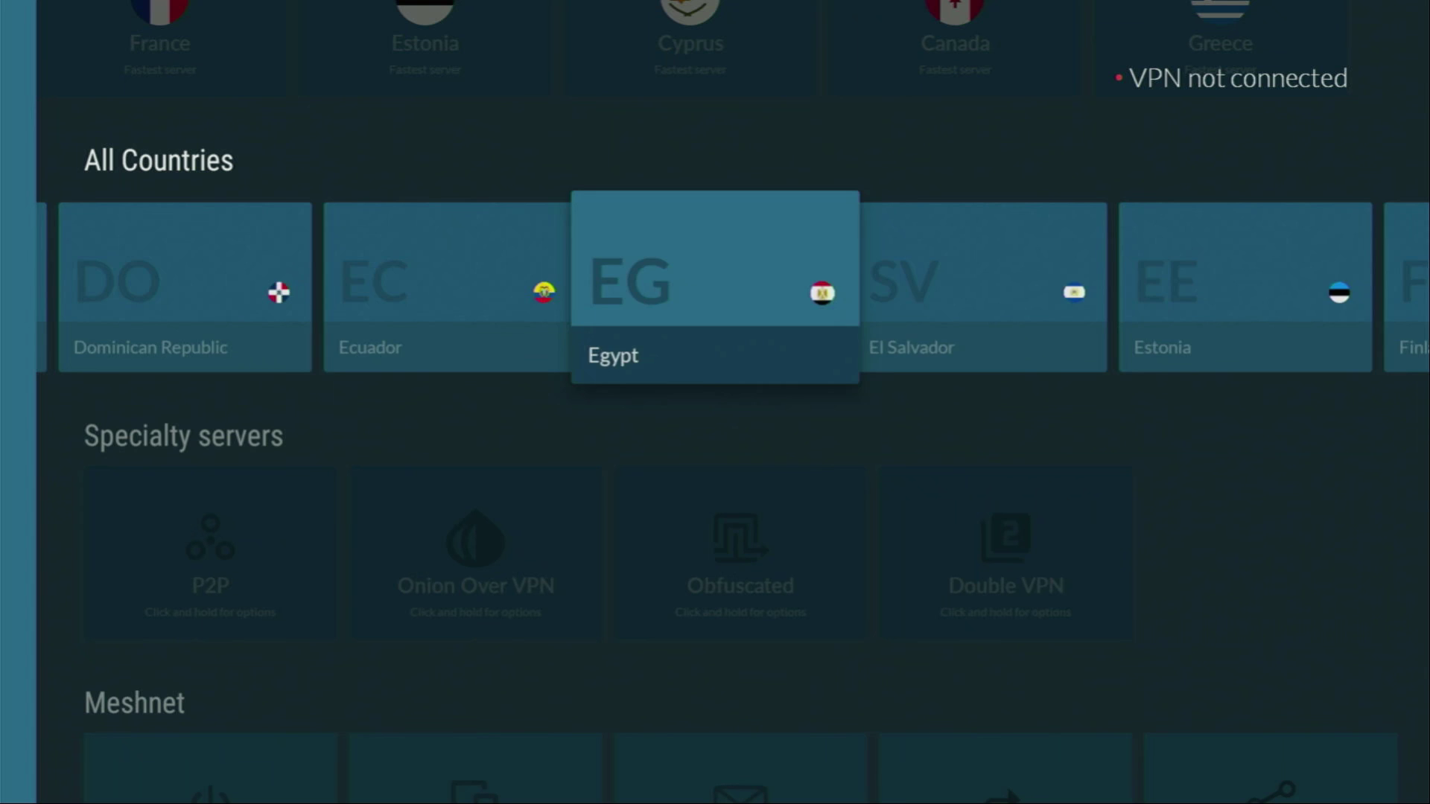
key("Left")
key("Left")
key("Left")
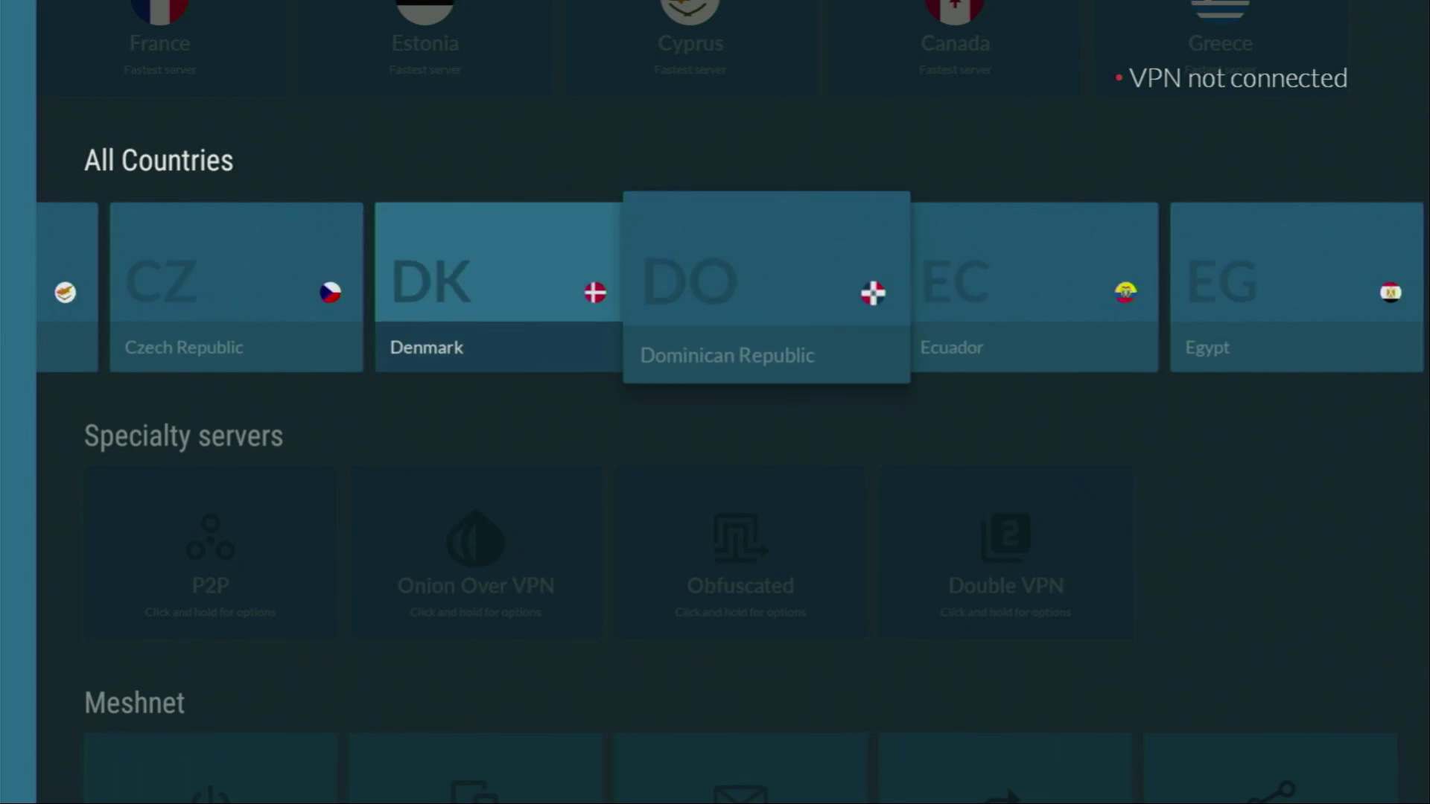
key("Left")
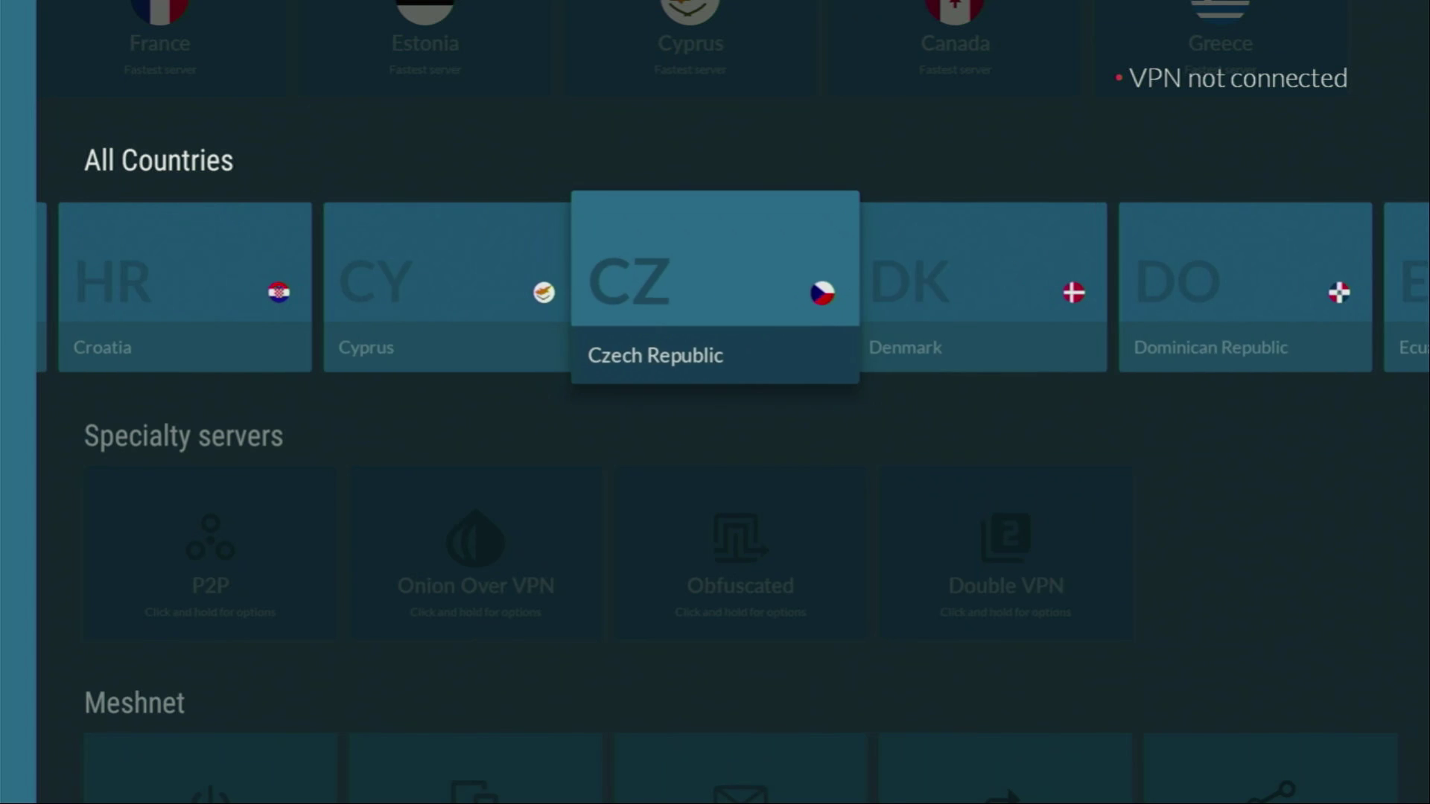
key("Right")
key("Return")
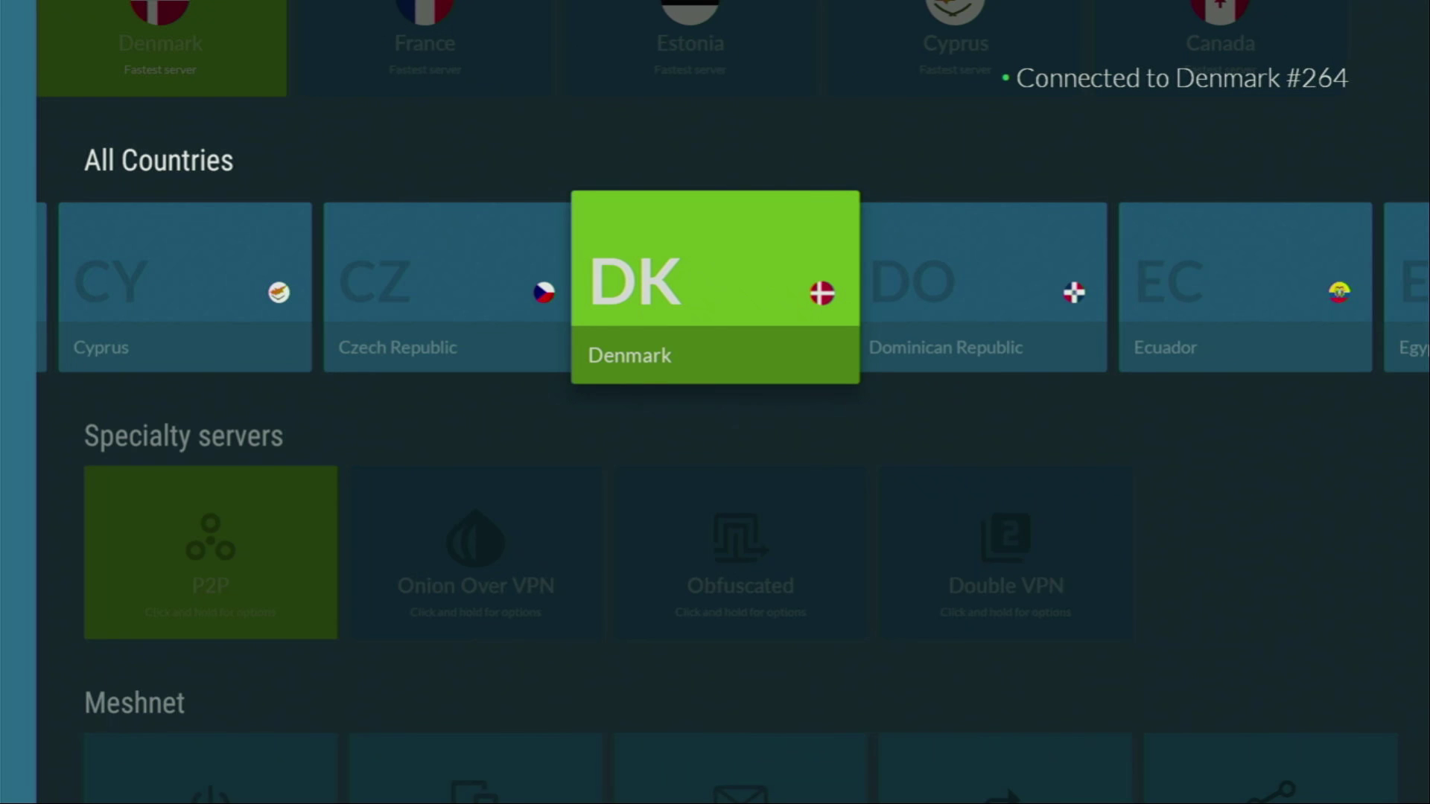
Browse the countries listed before Denmark among all VPN countries.
key("Left")
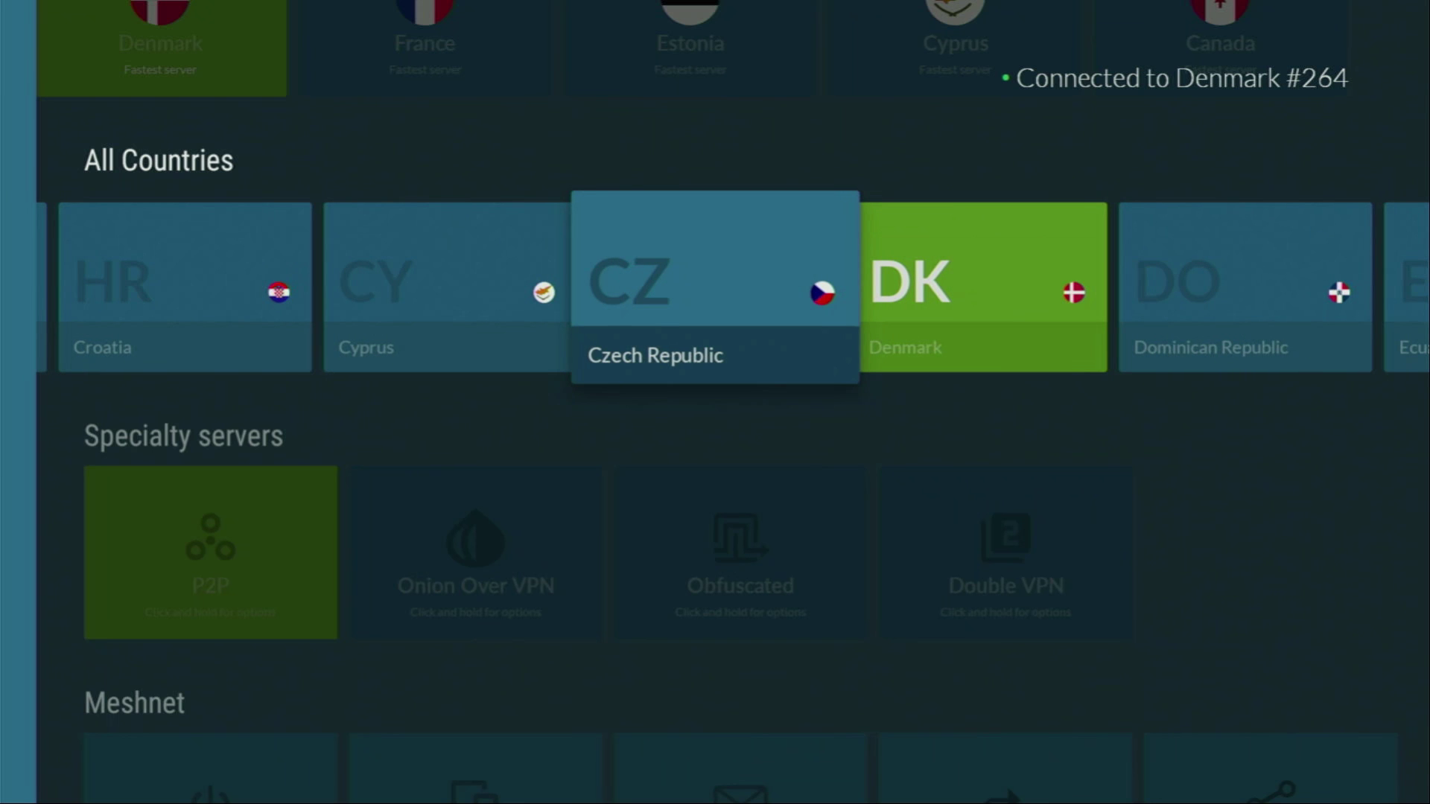
key("Left")
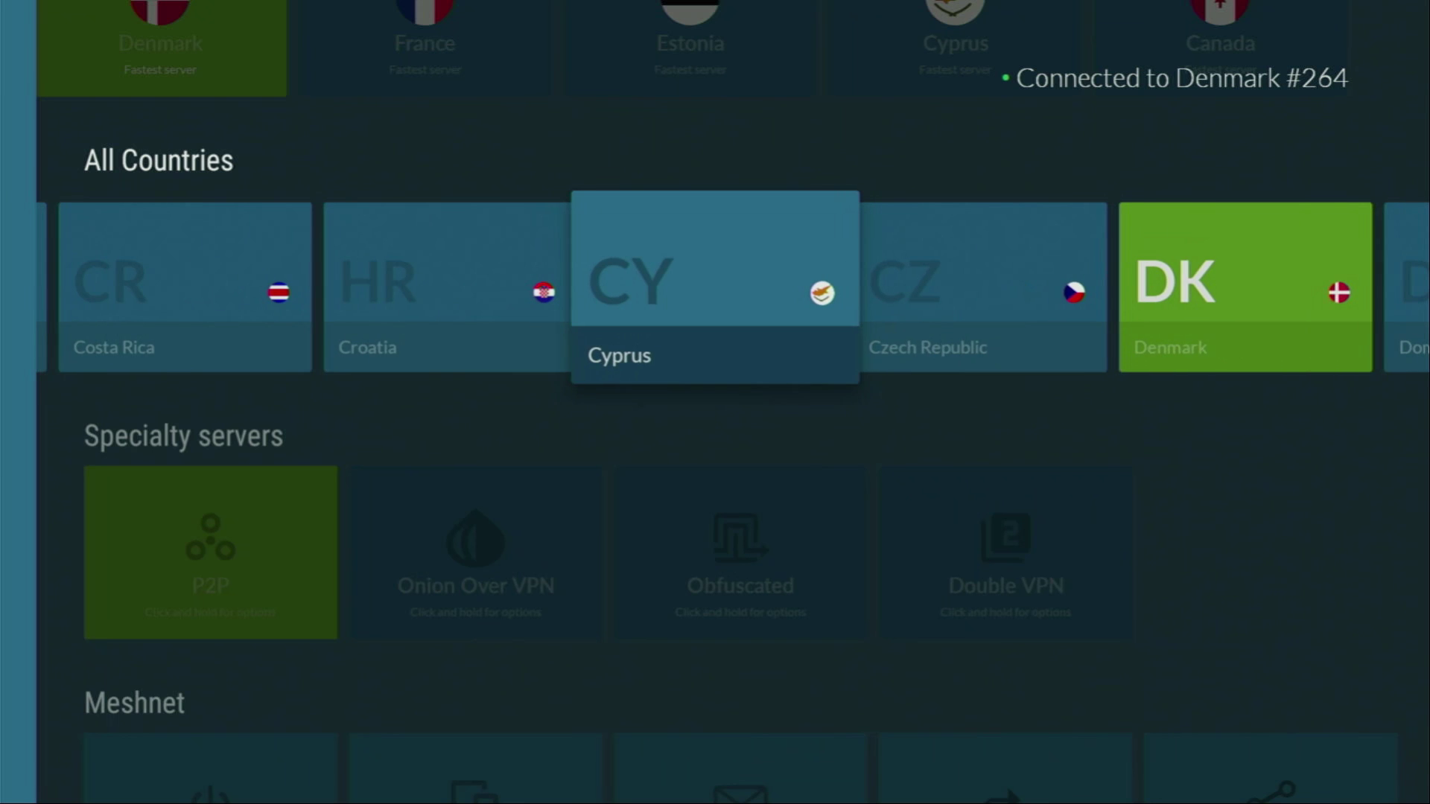
key("Left")
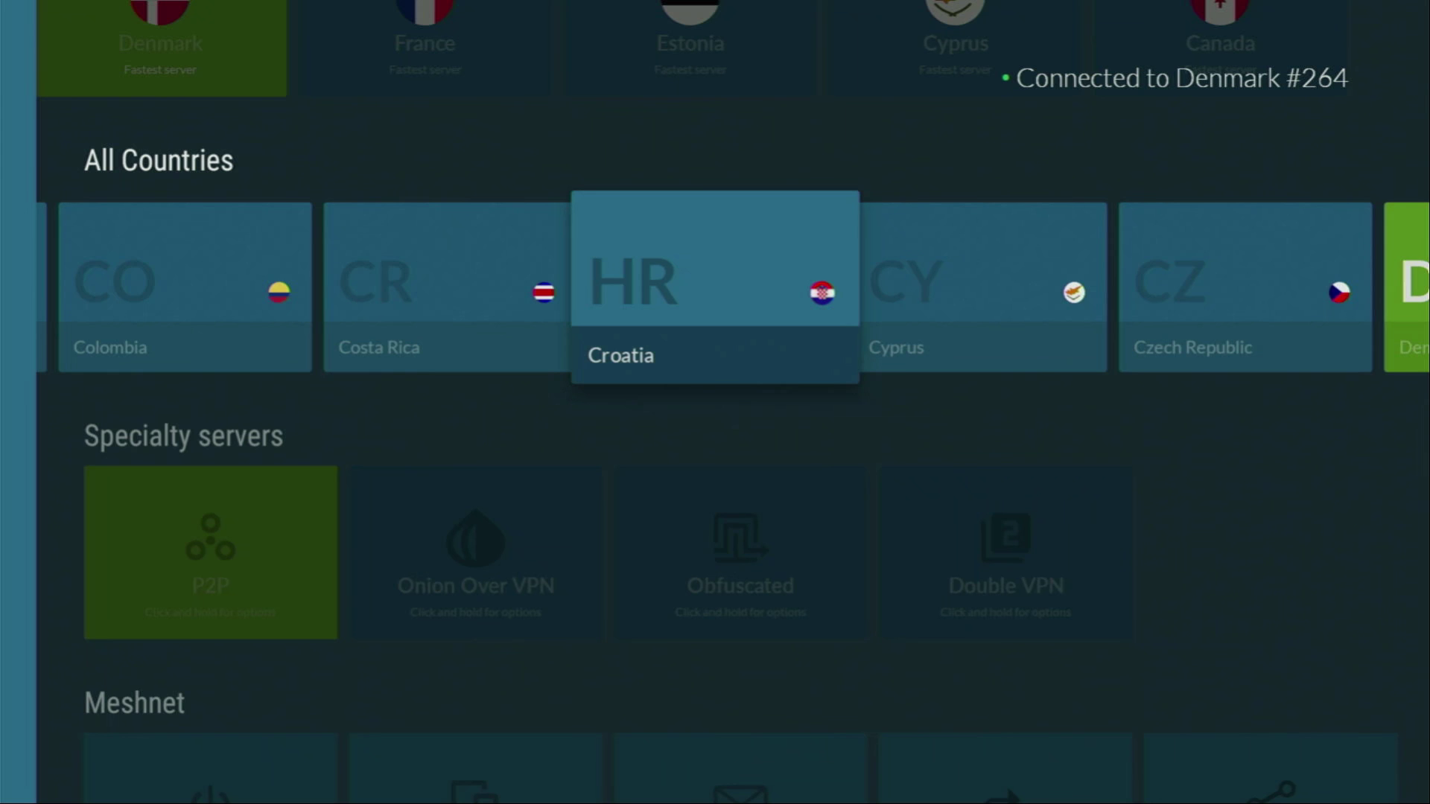
key("Left")
key("Left")
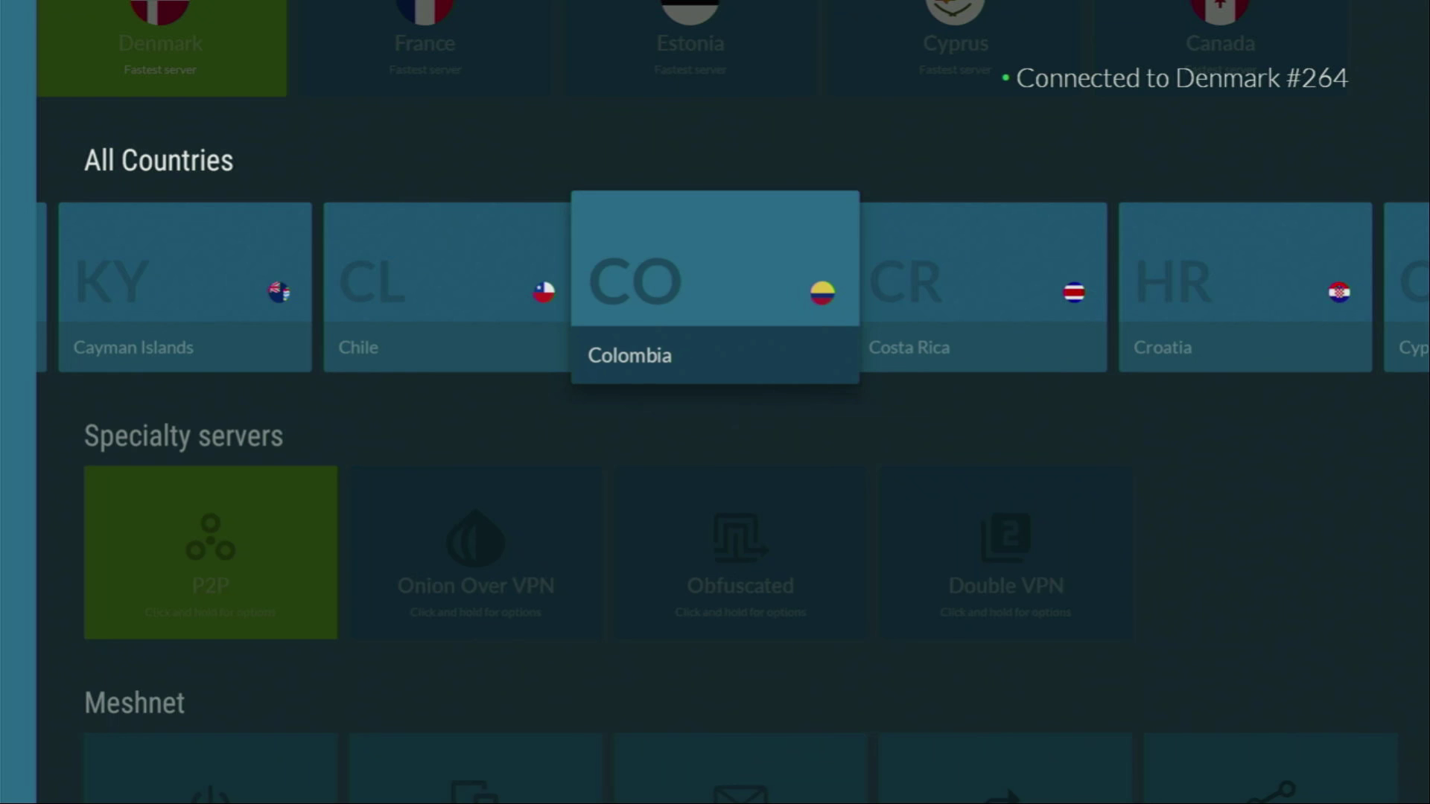
key("Left")
key("Left")
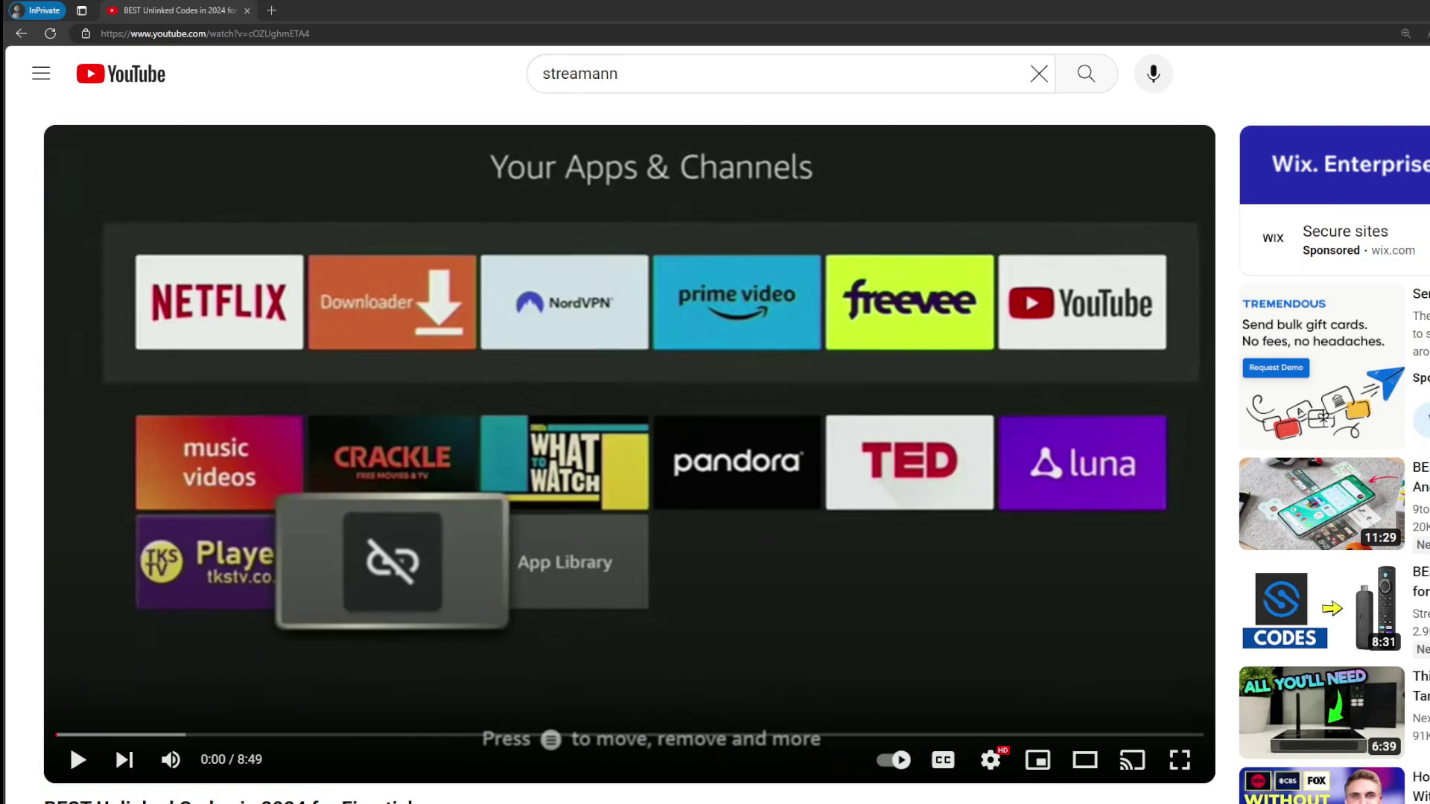
Find the topvpnoffer.com link in the YouTube video's pinned comment and examine the NordVPN offer page.
scroll(511, 660, "down", 6)
left_click(490, 463)
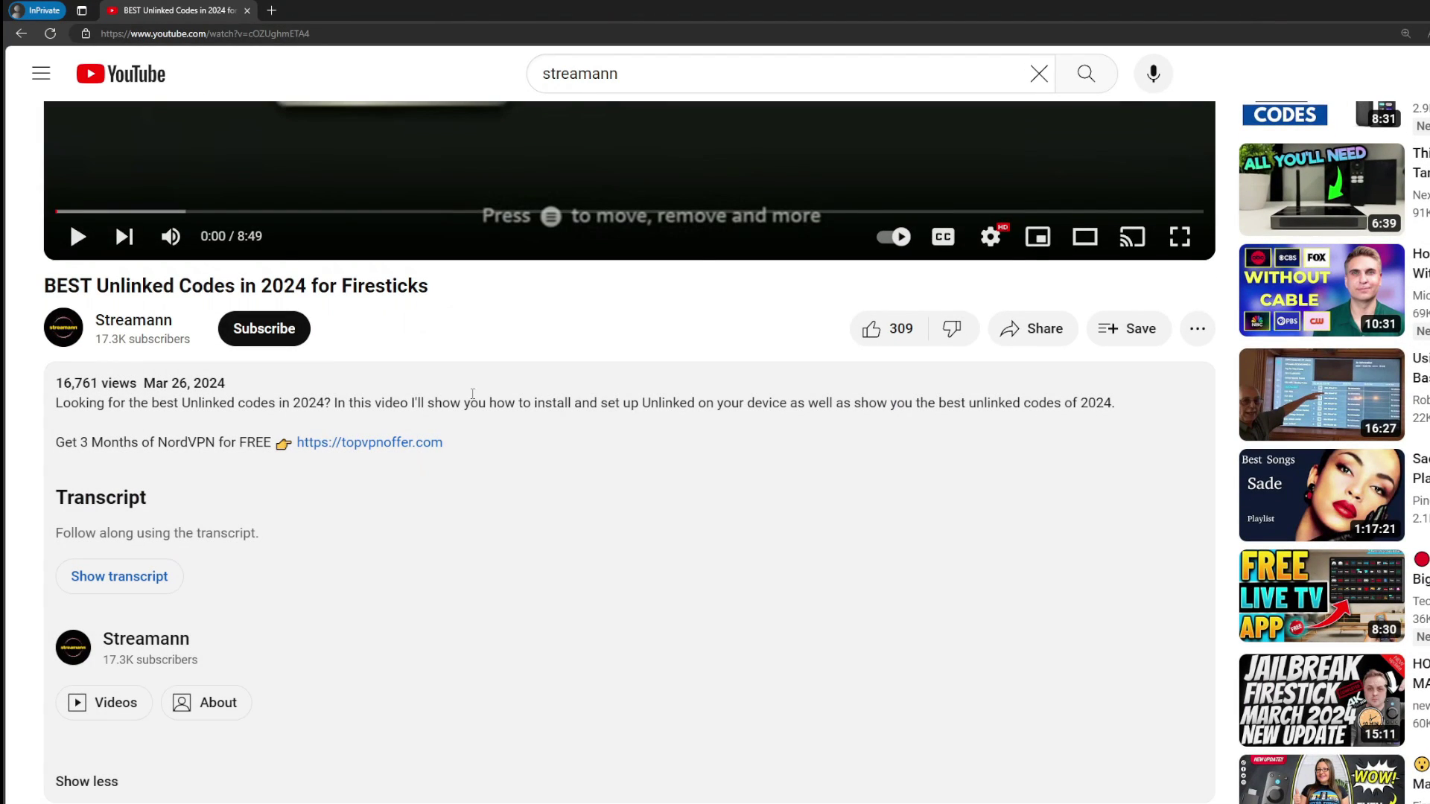
scroll(340, 455, "down", 5)
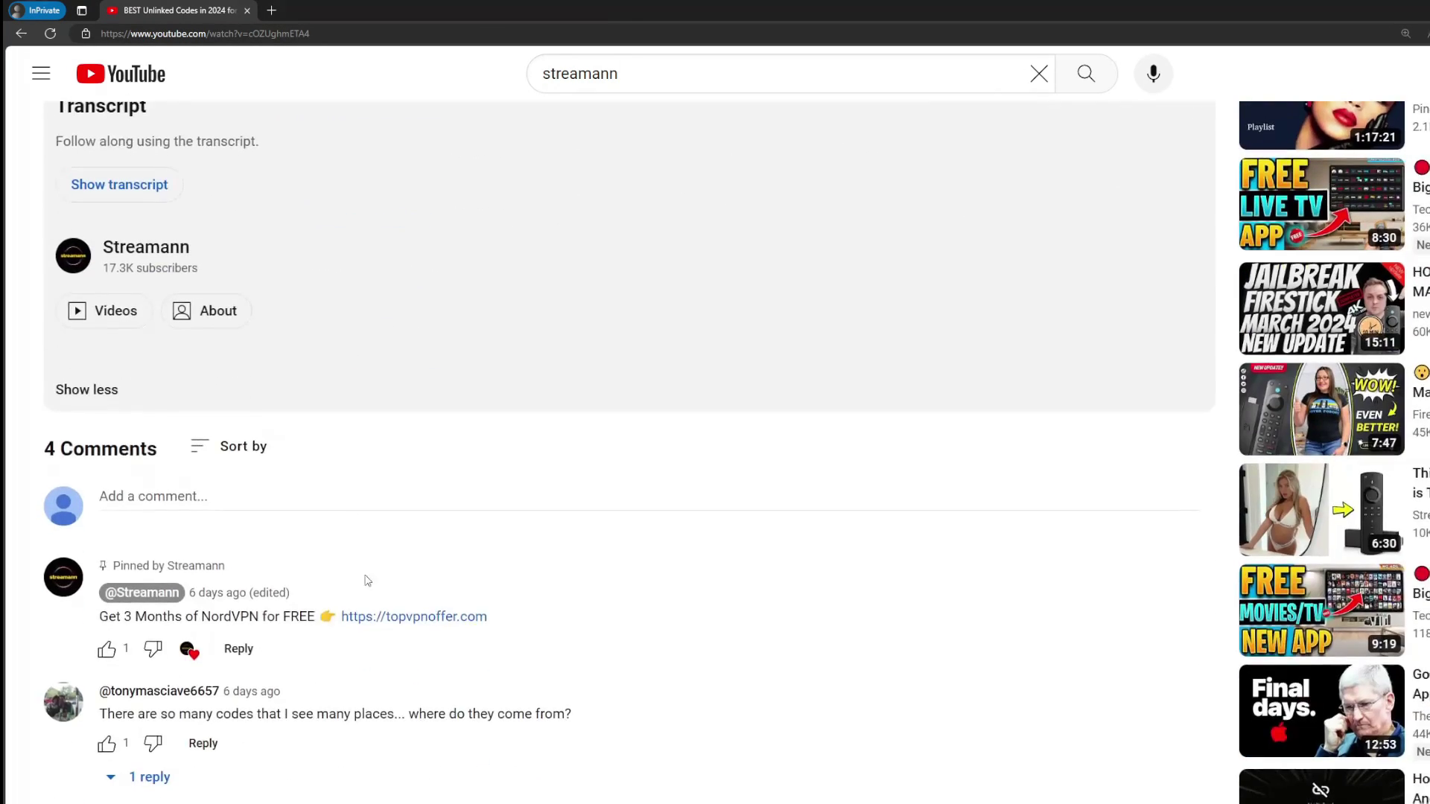
left_click_drag(522, 616, 346, 617)
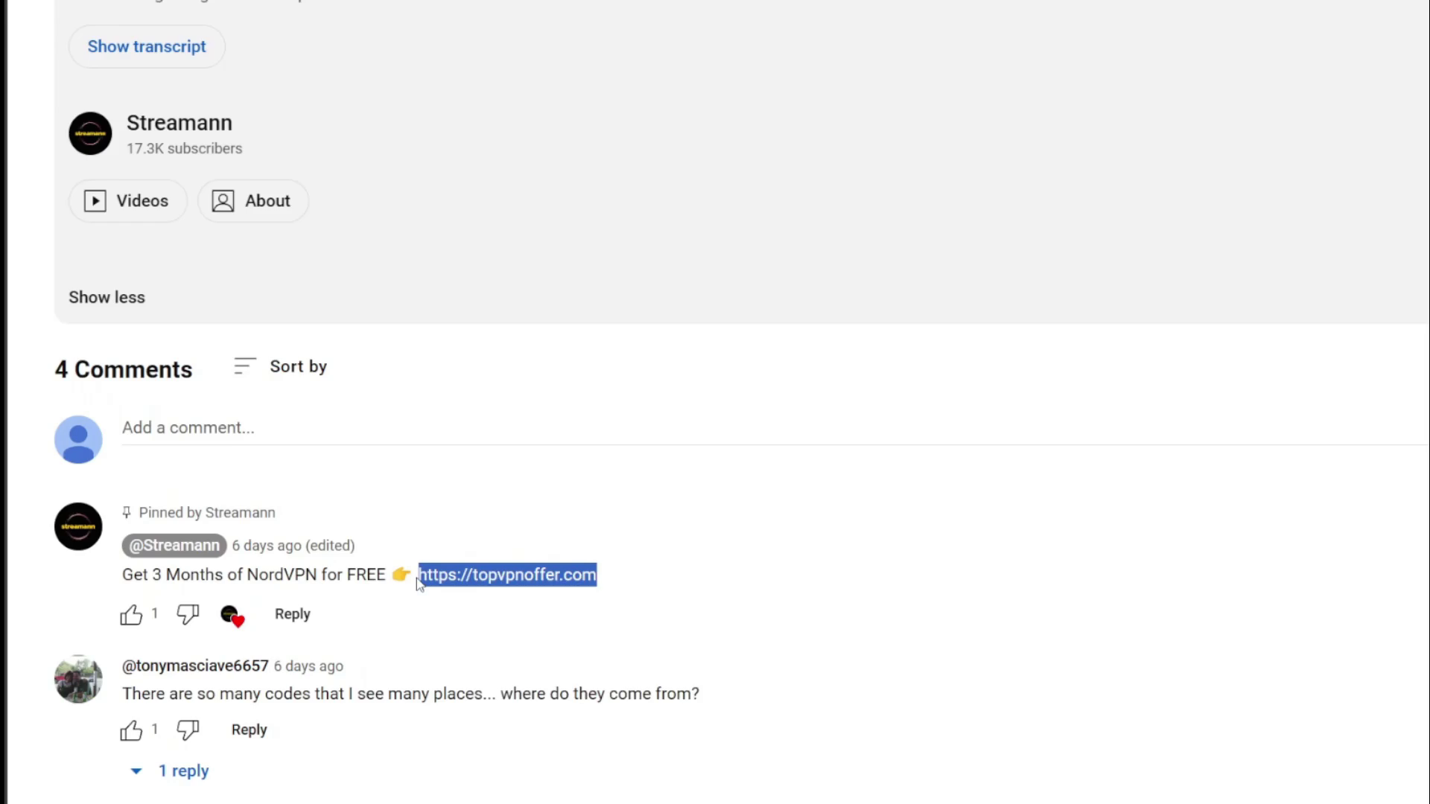
left_click(511, 587)
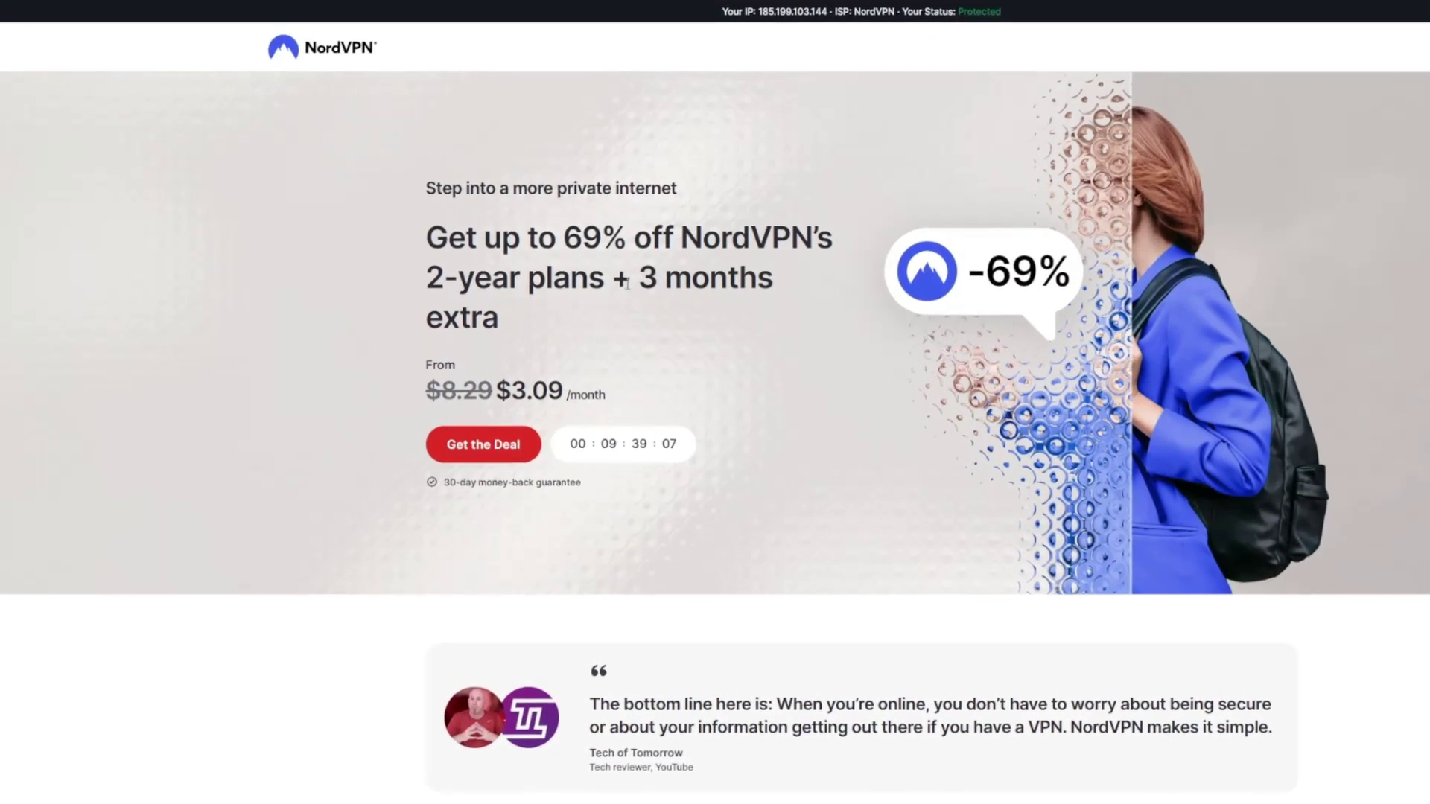
left_click_drag(636, 280, 797, 310)
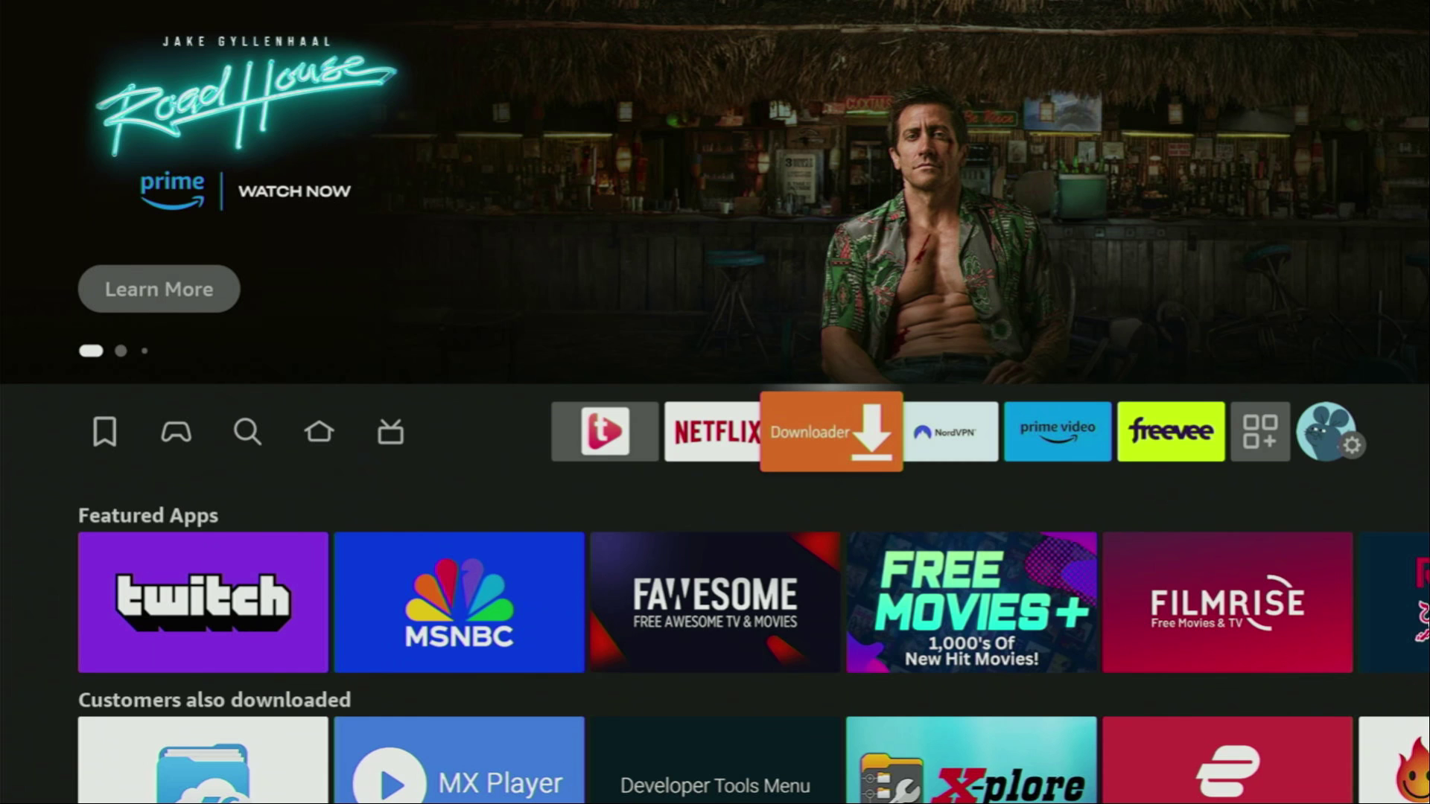
Open Downloader from the Fire TV home screen and switch to its Home page.
key("Return")
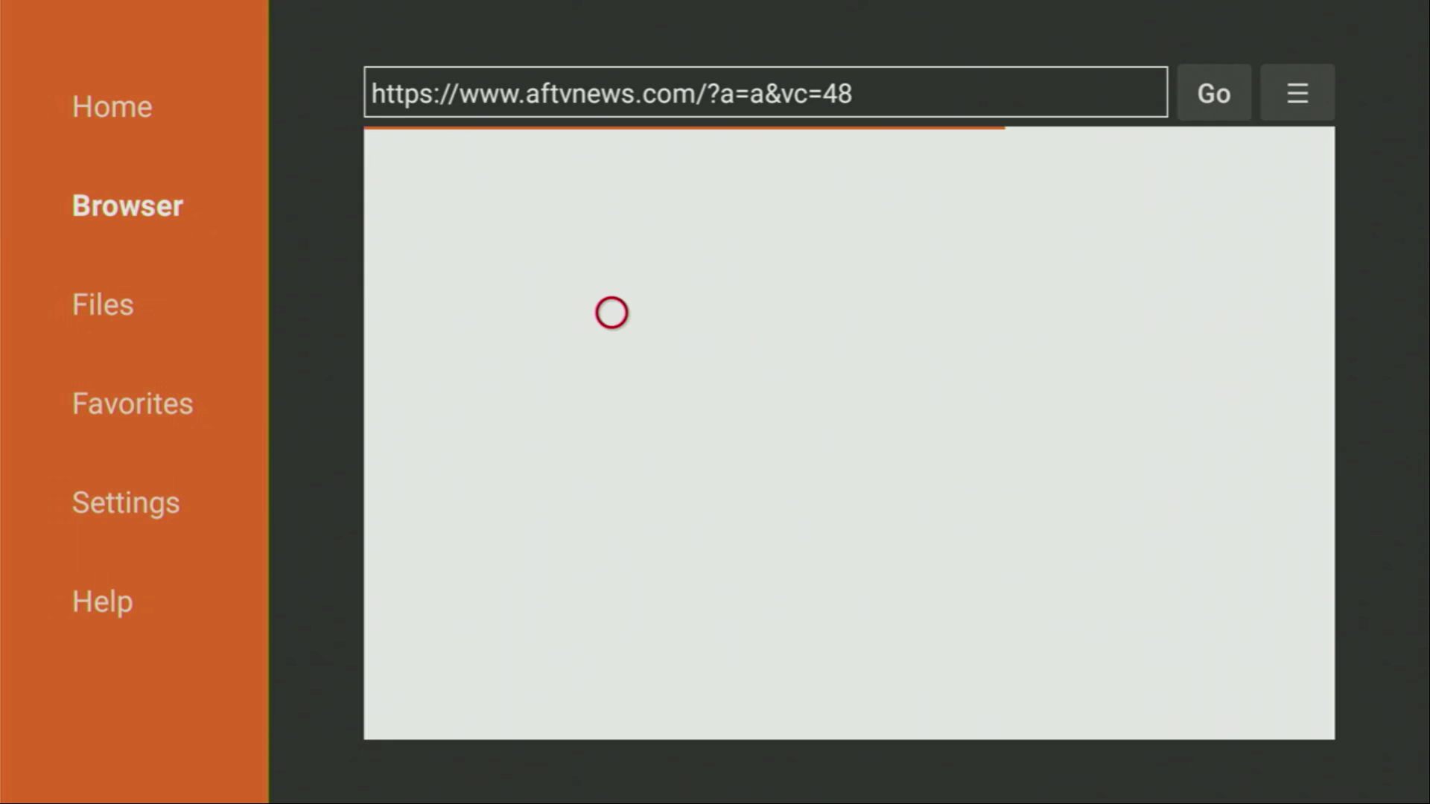
key("Left")
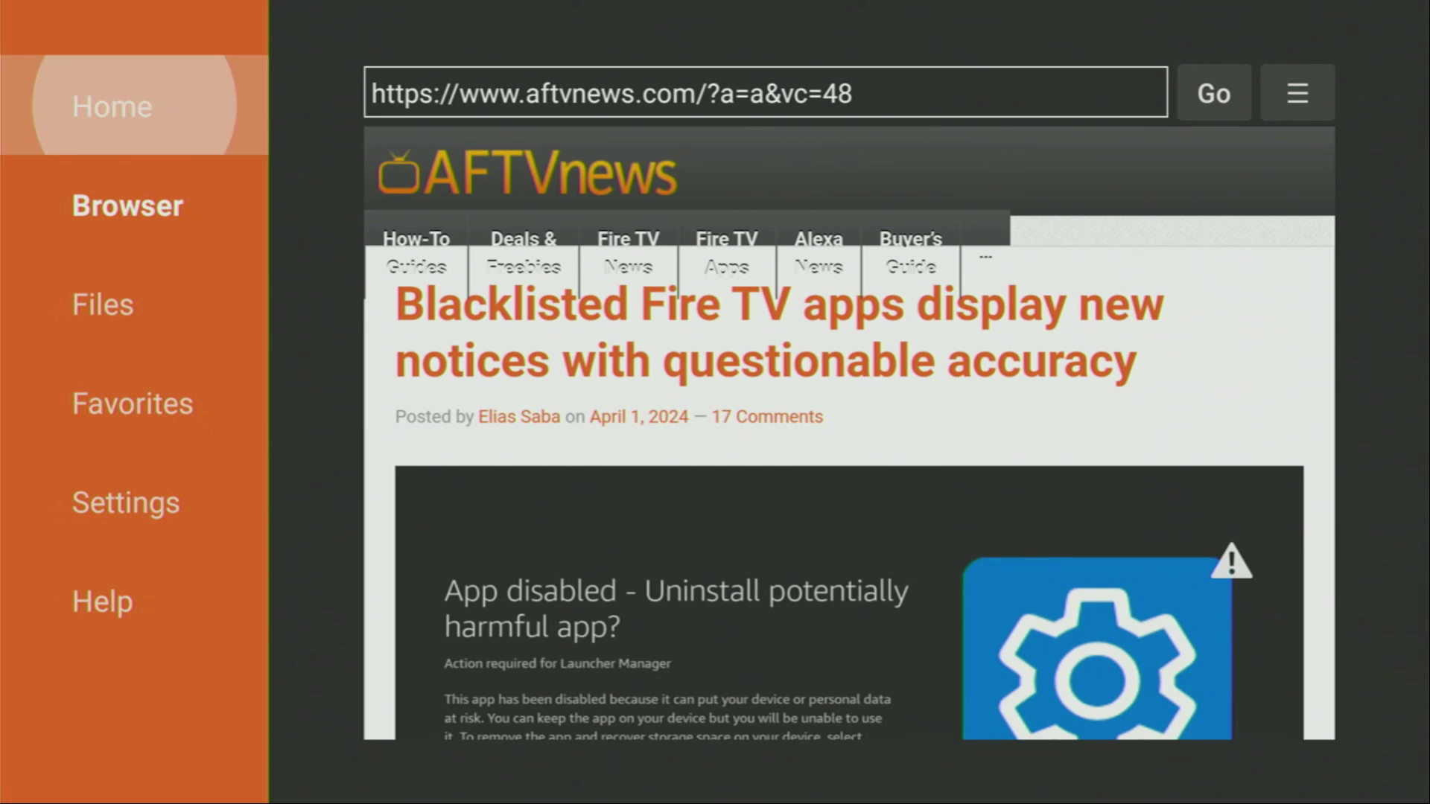
key("Right")
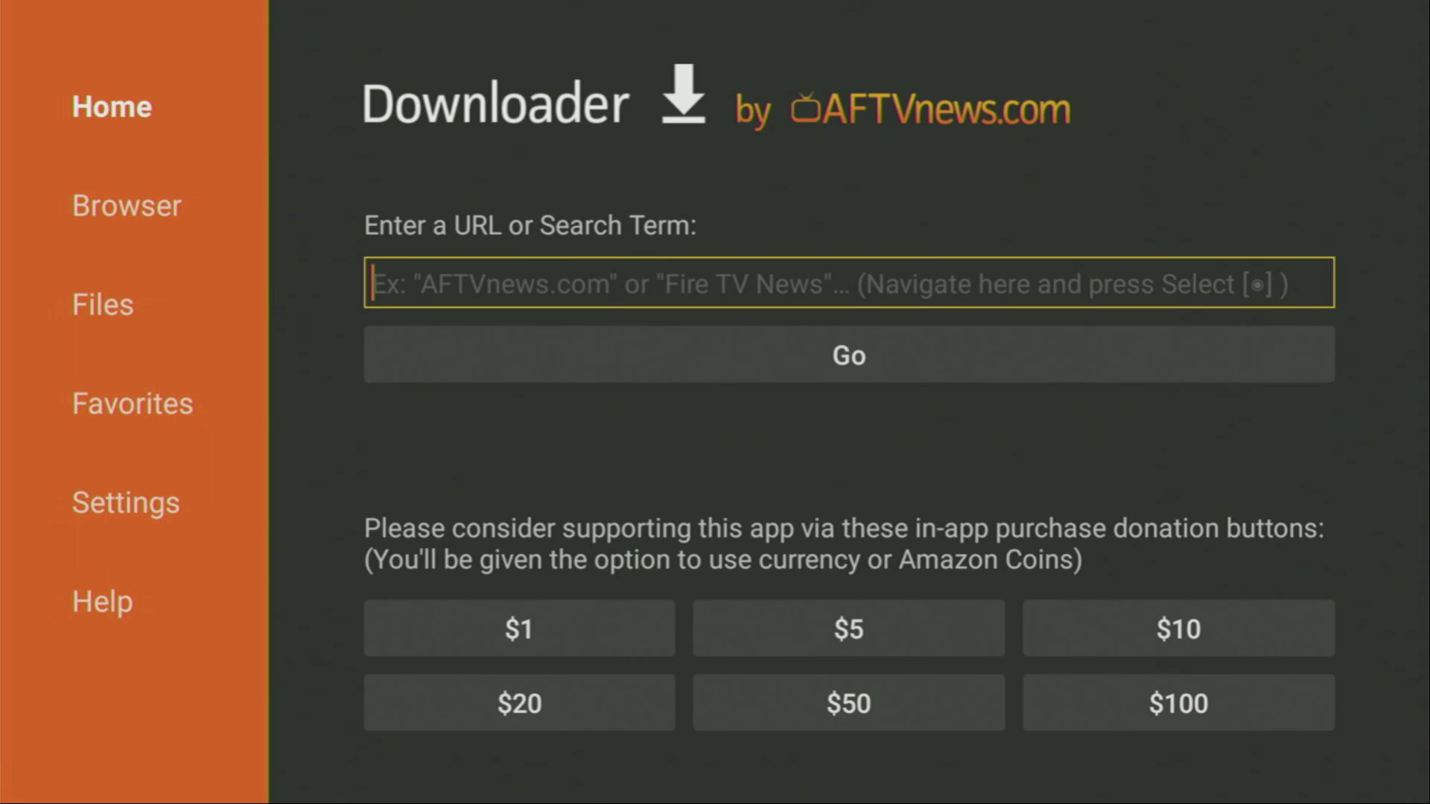
Enter unlinked.link as the URL in Downloader.
key("Return")
key("Down")
key("Down")
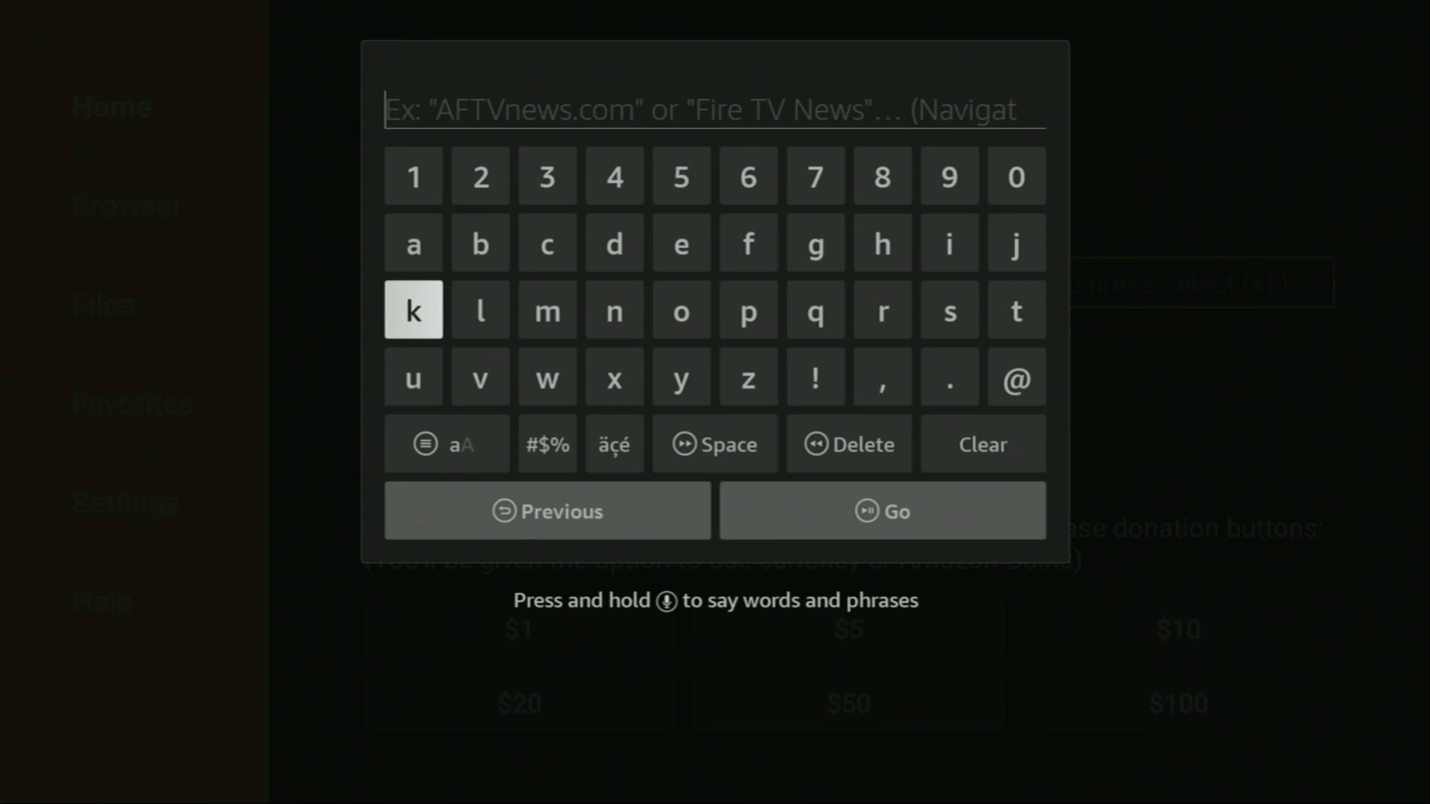
key("Return")
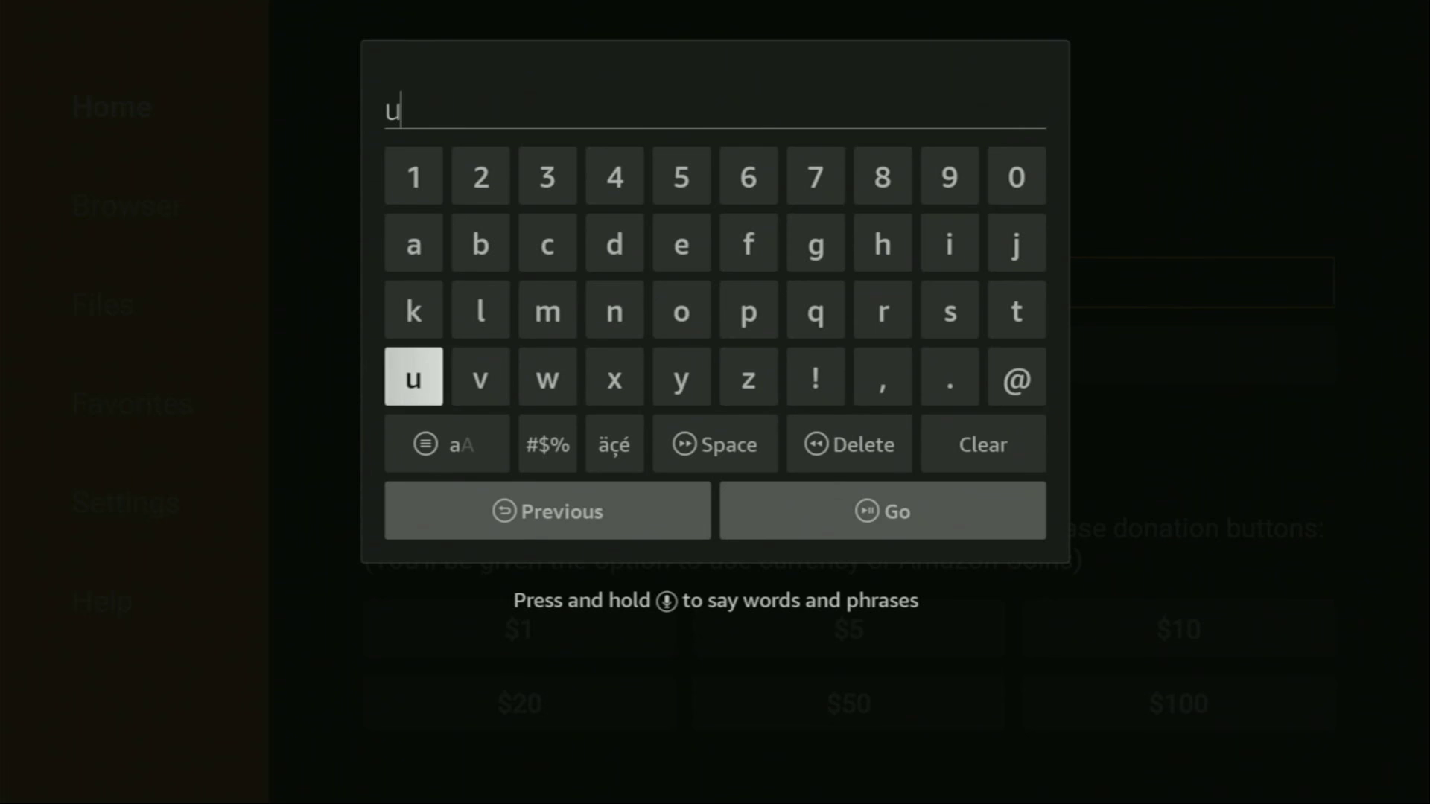
key("Right")
key("Right")
key("Right")
key("Right")
key("Up")
key("Left")
key("Return")
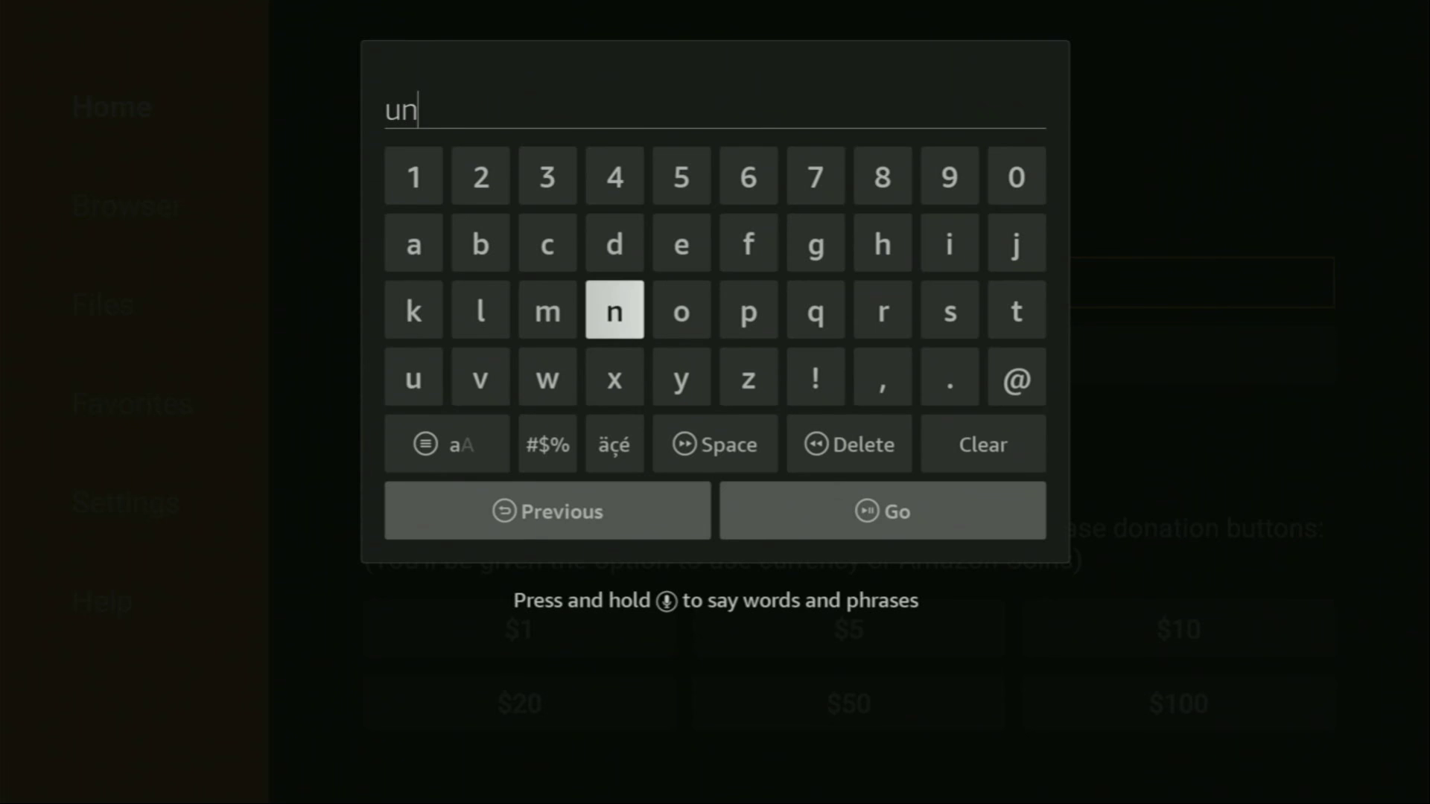
key("Right")
key("Right")
key("Left")
key("Left")
key("Left")
key("Left")
key("Return")
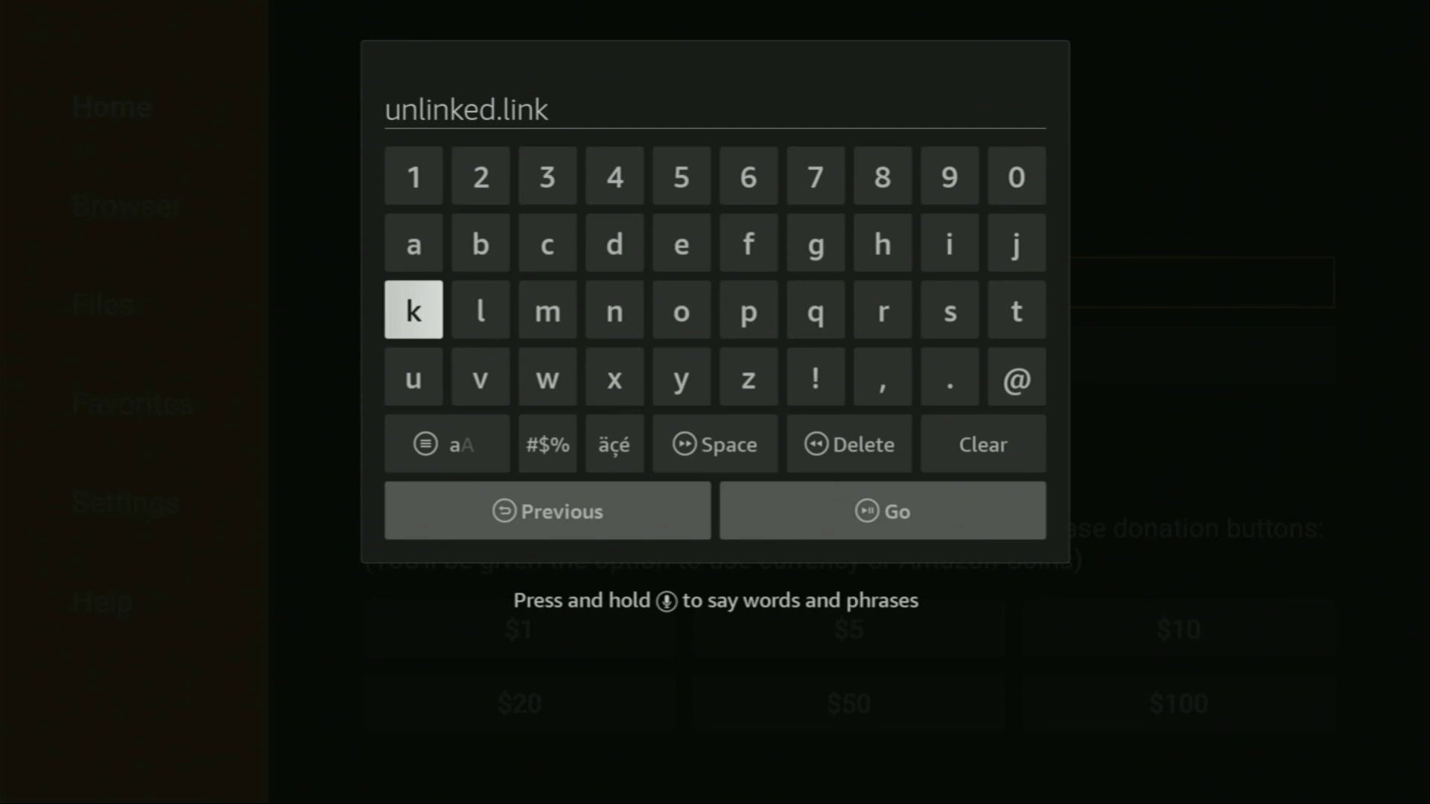
Submit the entered address to load the Unlinked website.
key("Down")
key("Down")
key("Down")
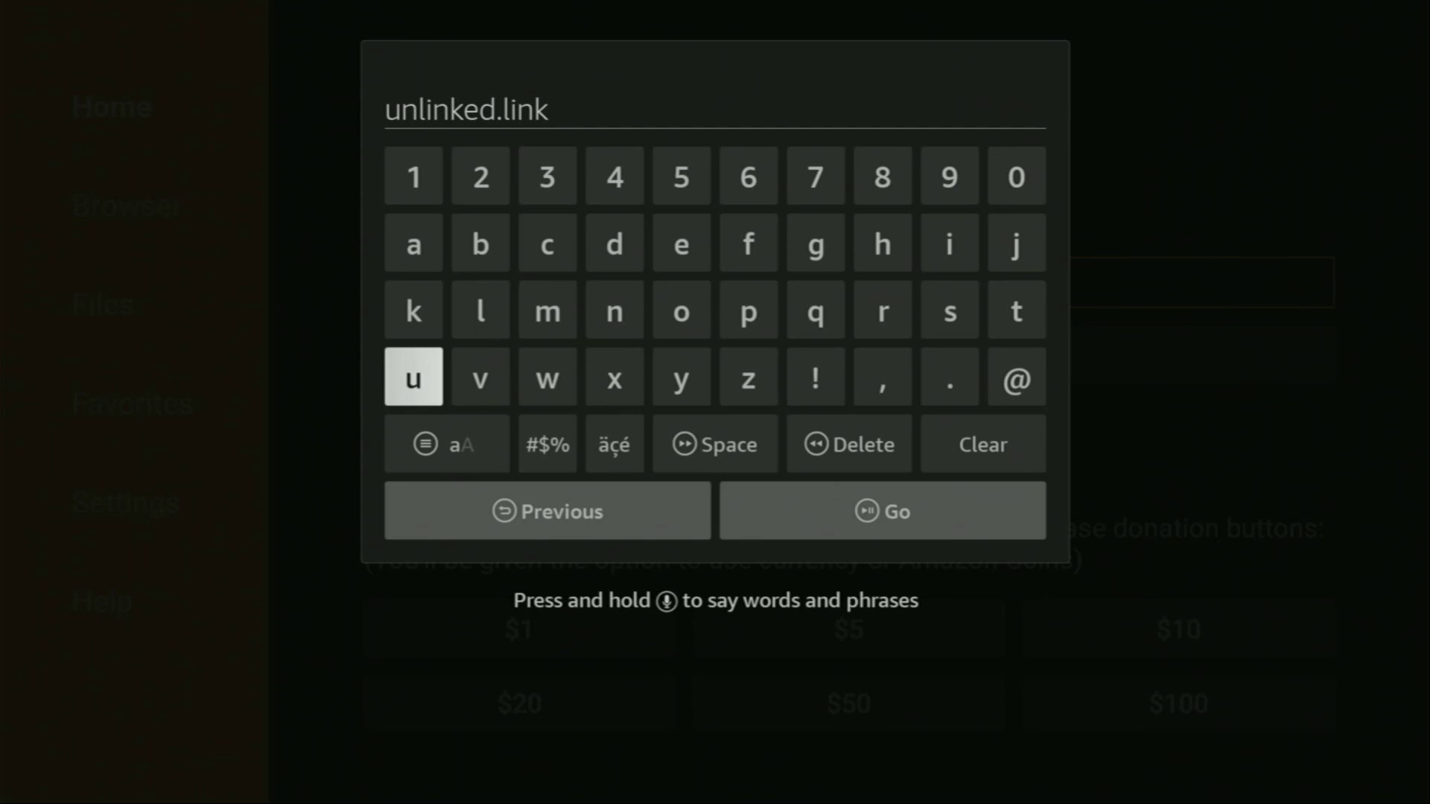
key("Right")
key("Return")
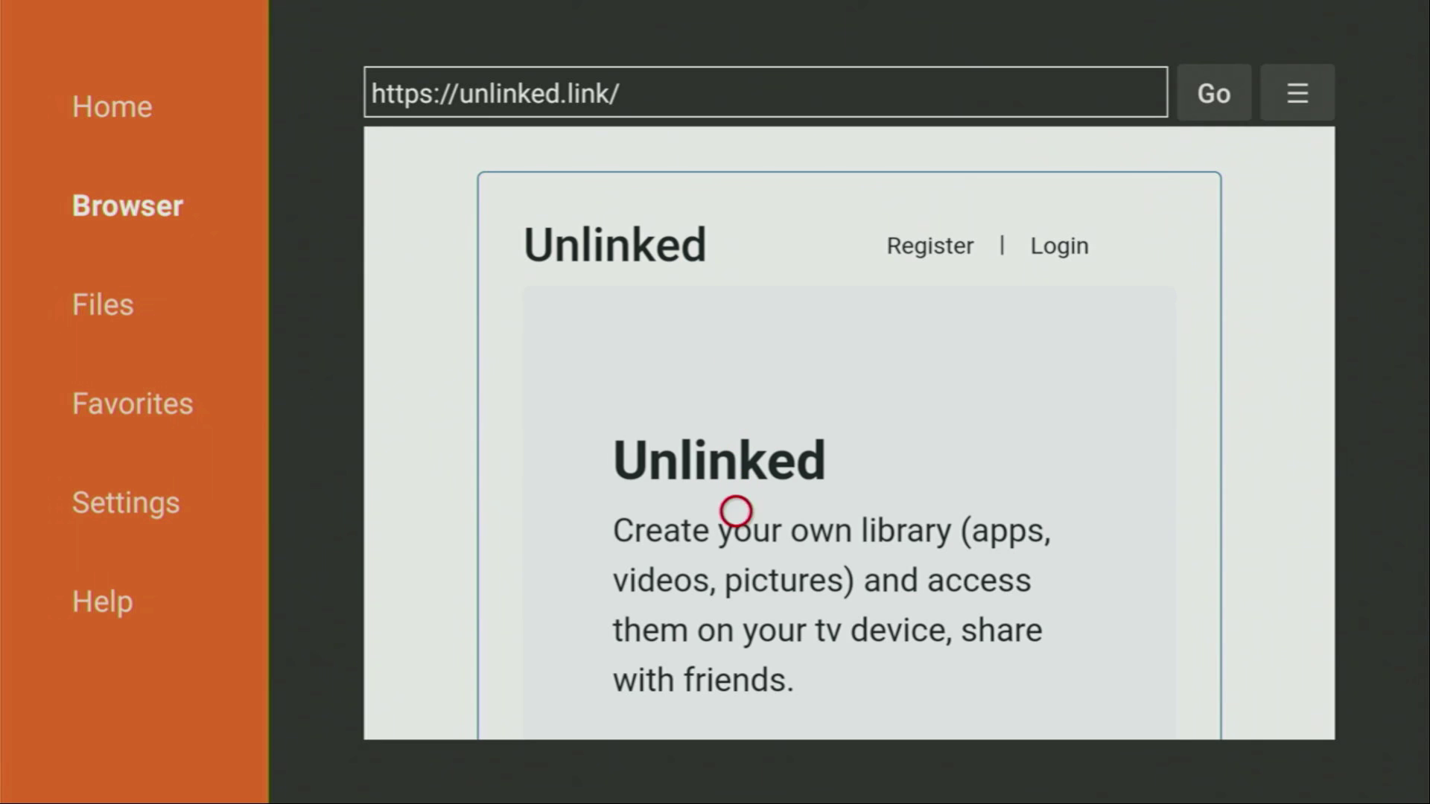
Find the Android APK on the Unlinked page, then download and install it.
scroll(736, 711, "down", 5)
scroll(736, 707, "down", 5)
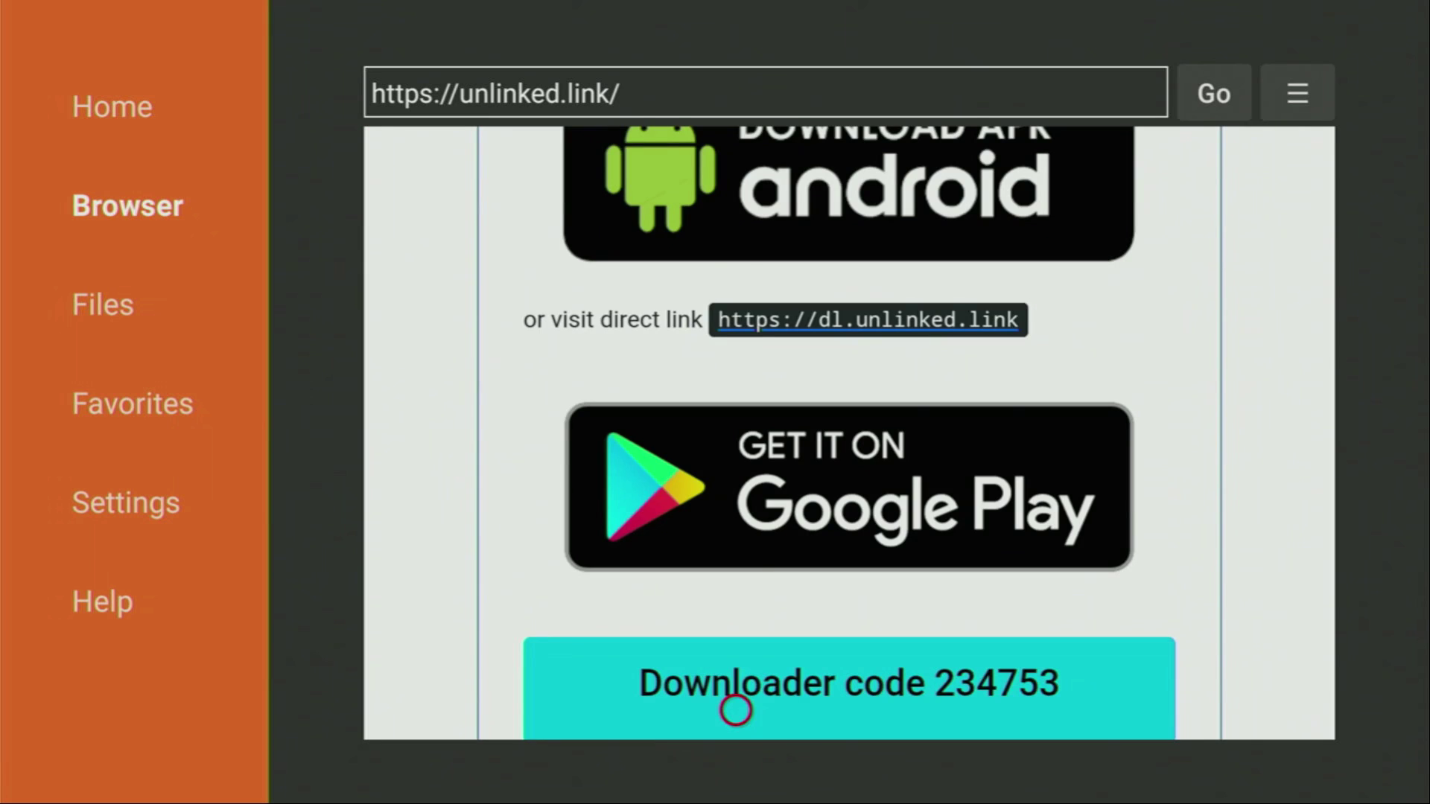
scroll(736, 157, "up", 3)
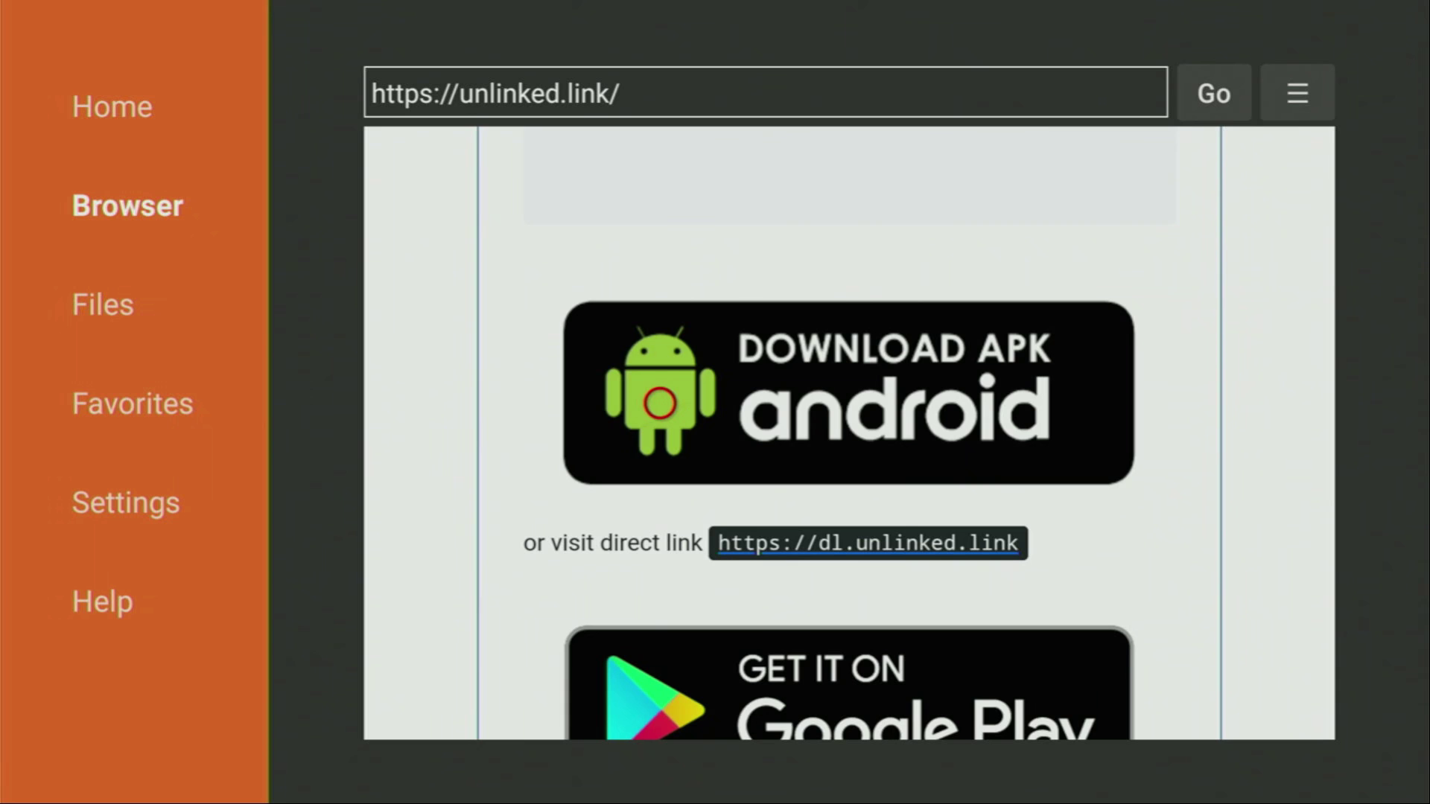
left_click(660, 404)
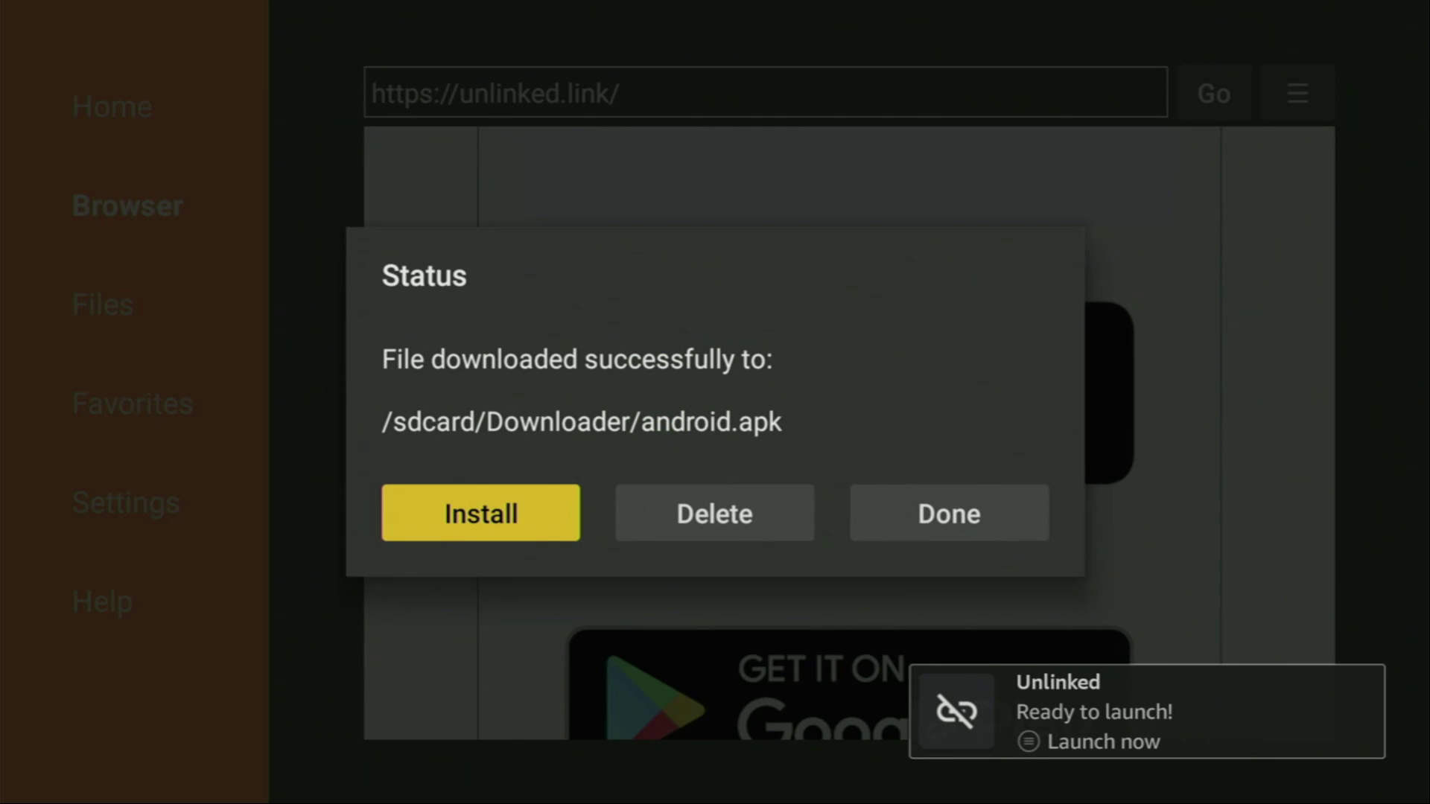
Delete the downloaded android.apk file and confirm the deletion.
key("Right")
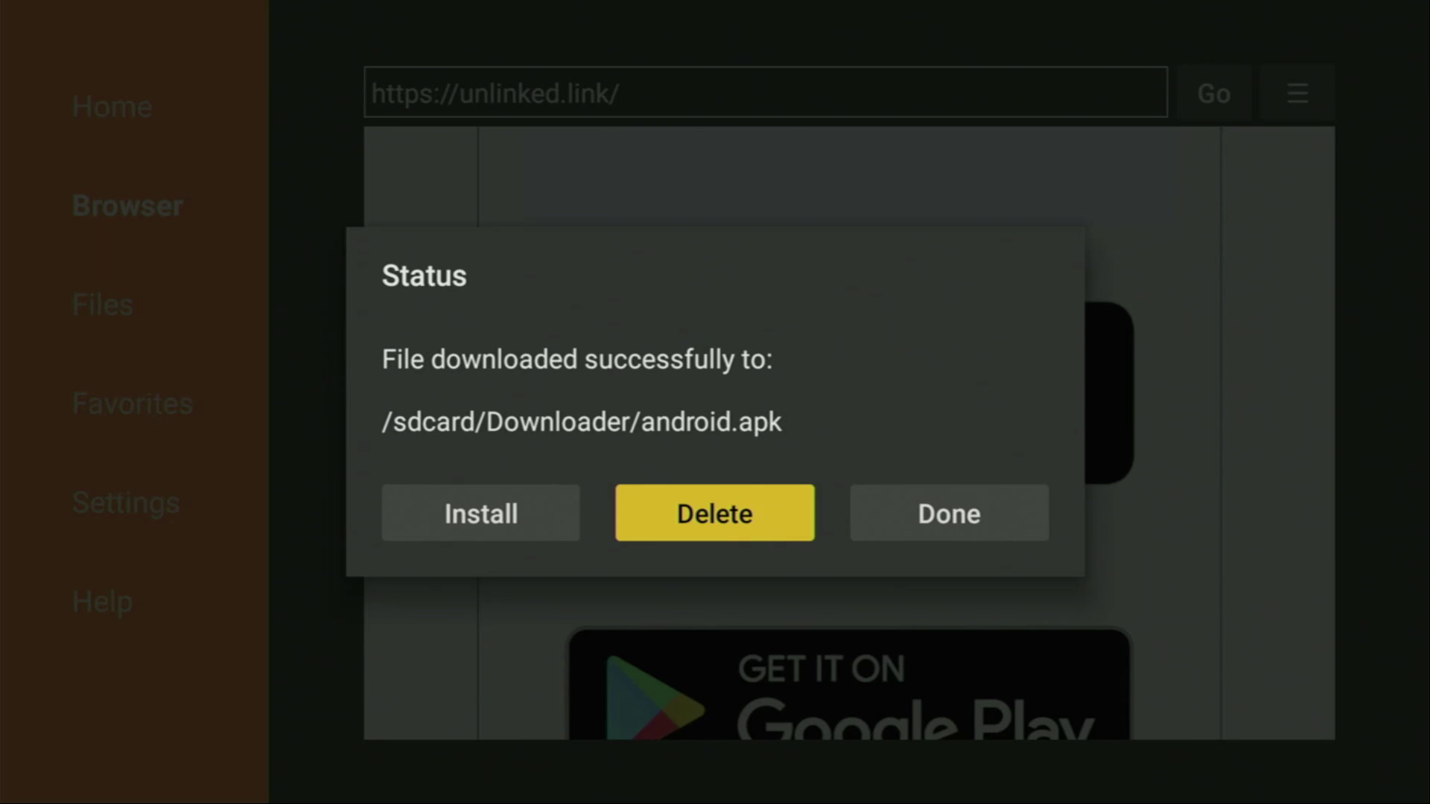
key("Return")
key("Left")
key("Return")
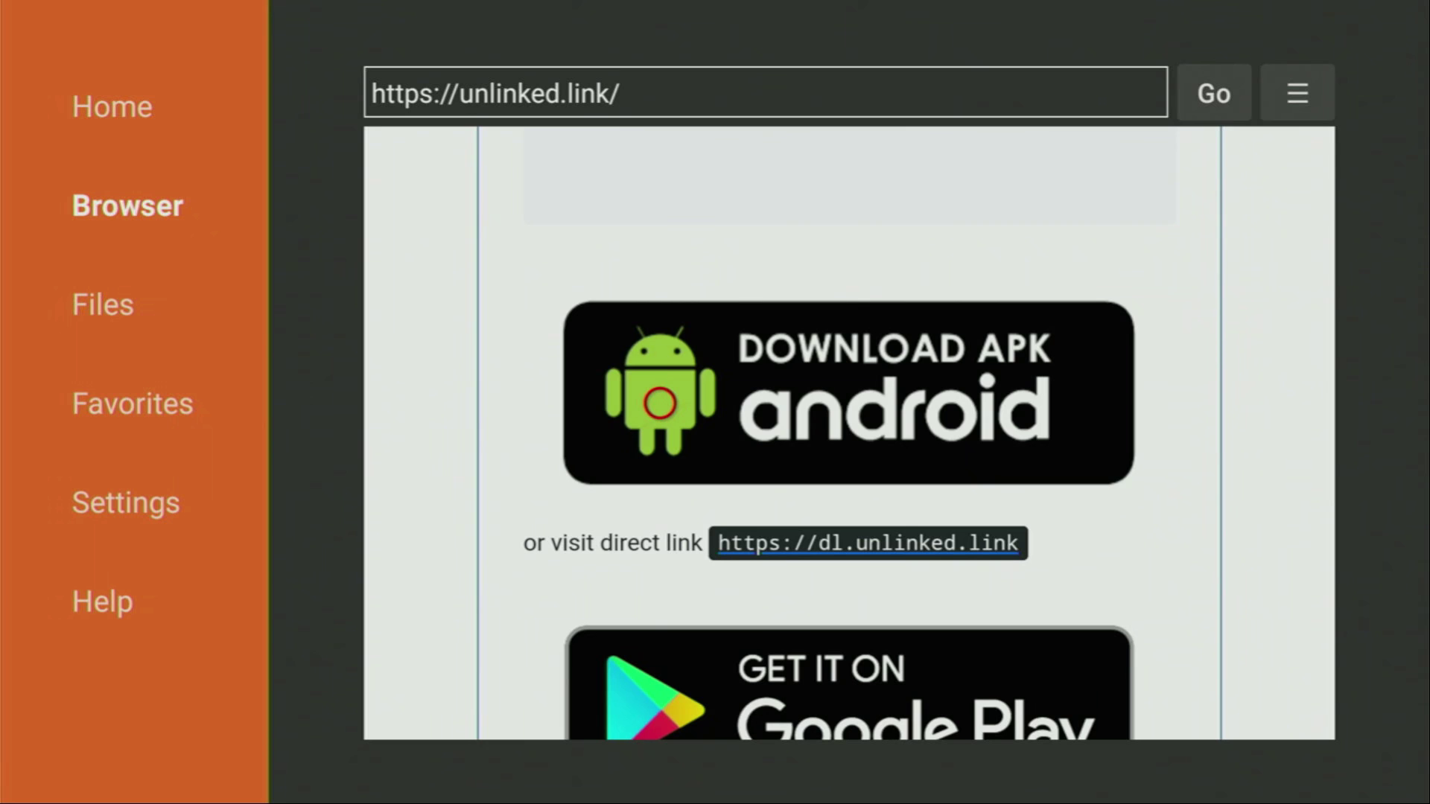
Return to the Fire TV home screen and open the full list of apps and channels.
key("Home")
key("Right")
key("Right")
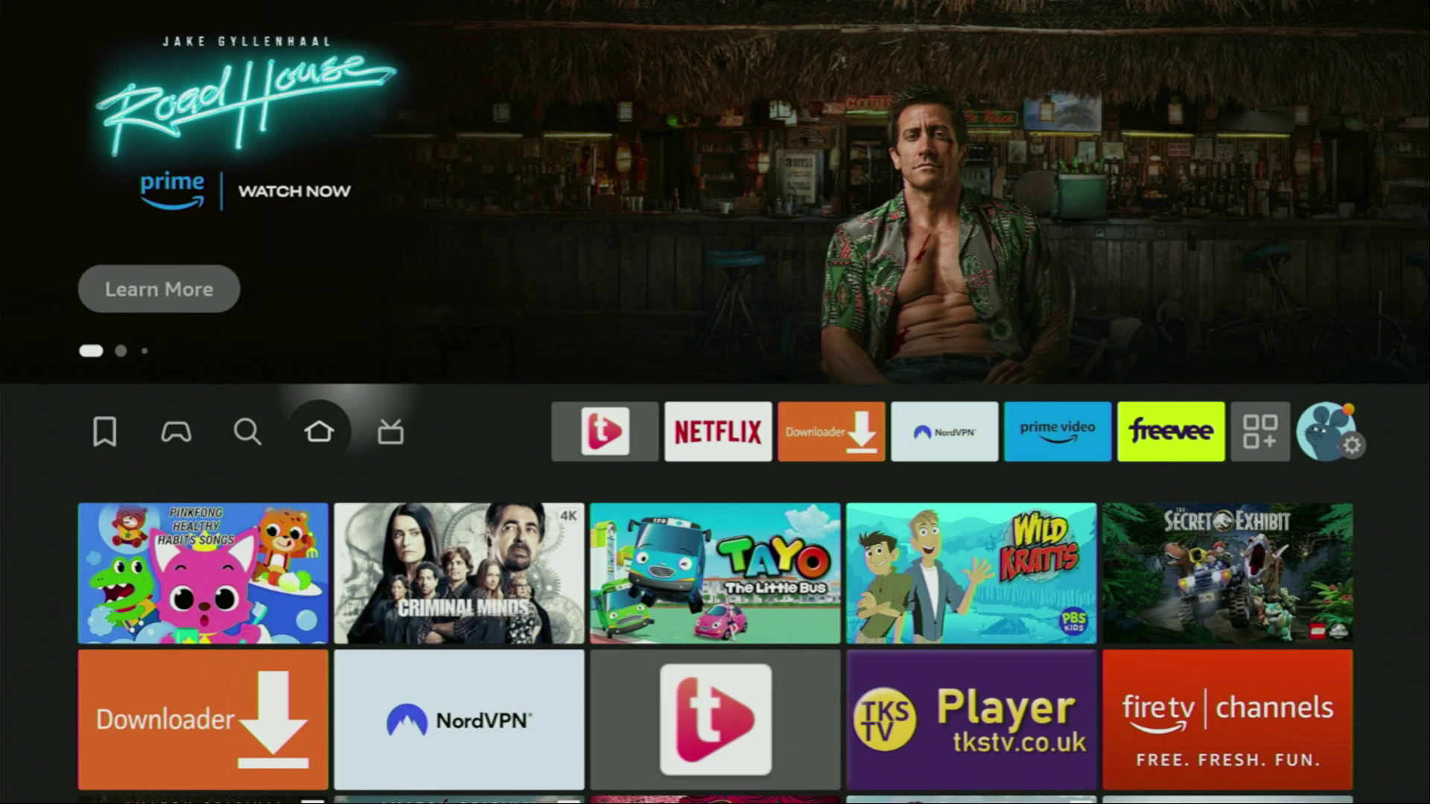
key("Right")
key("Right")
key("Right")
key("Right")
key("Right")
key("Right")
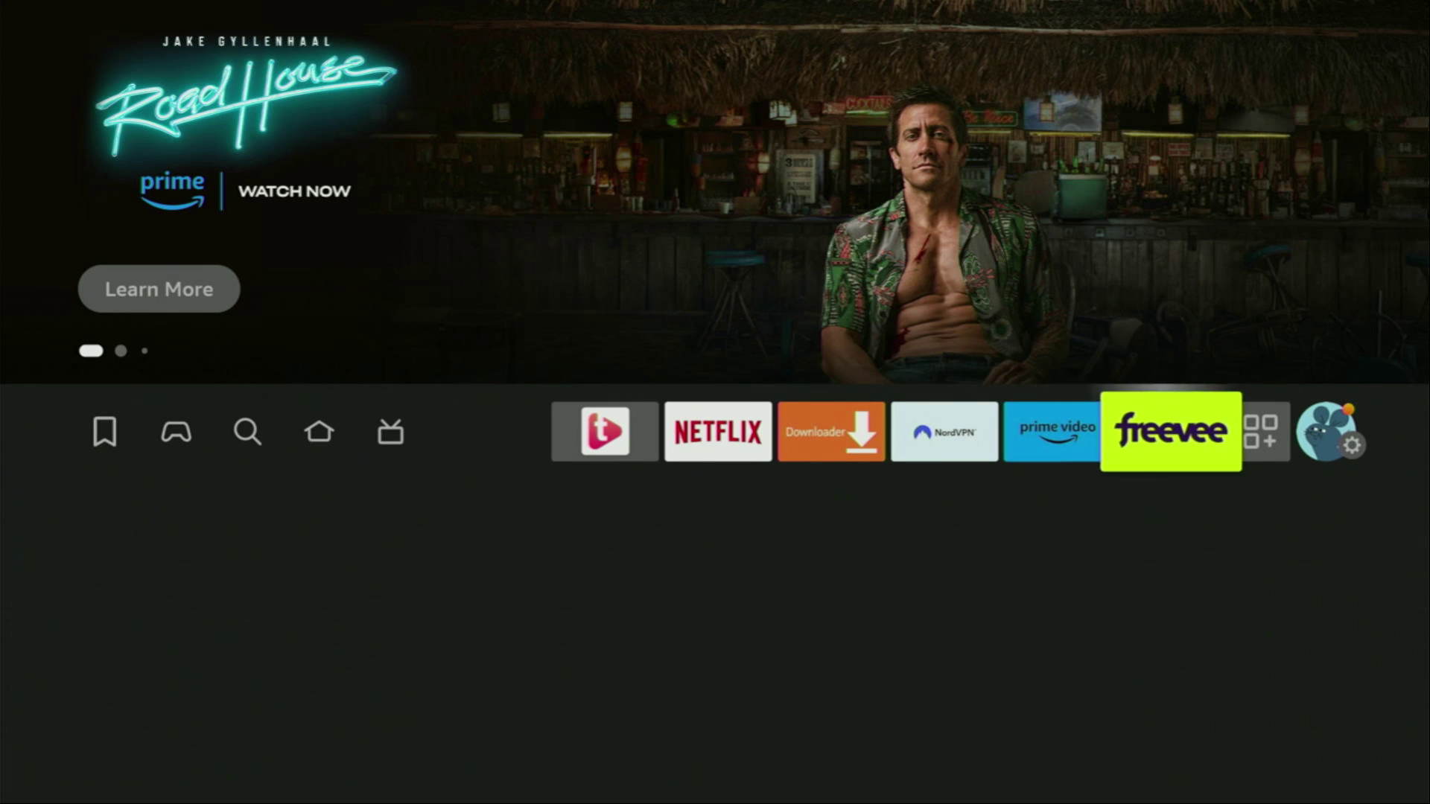
key("Return")
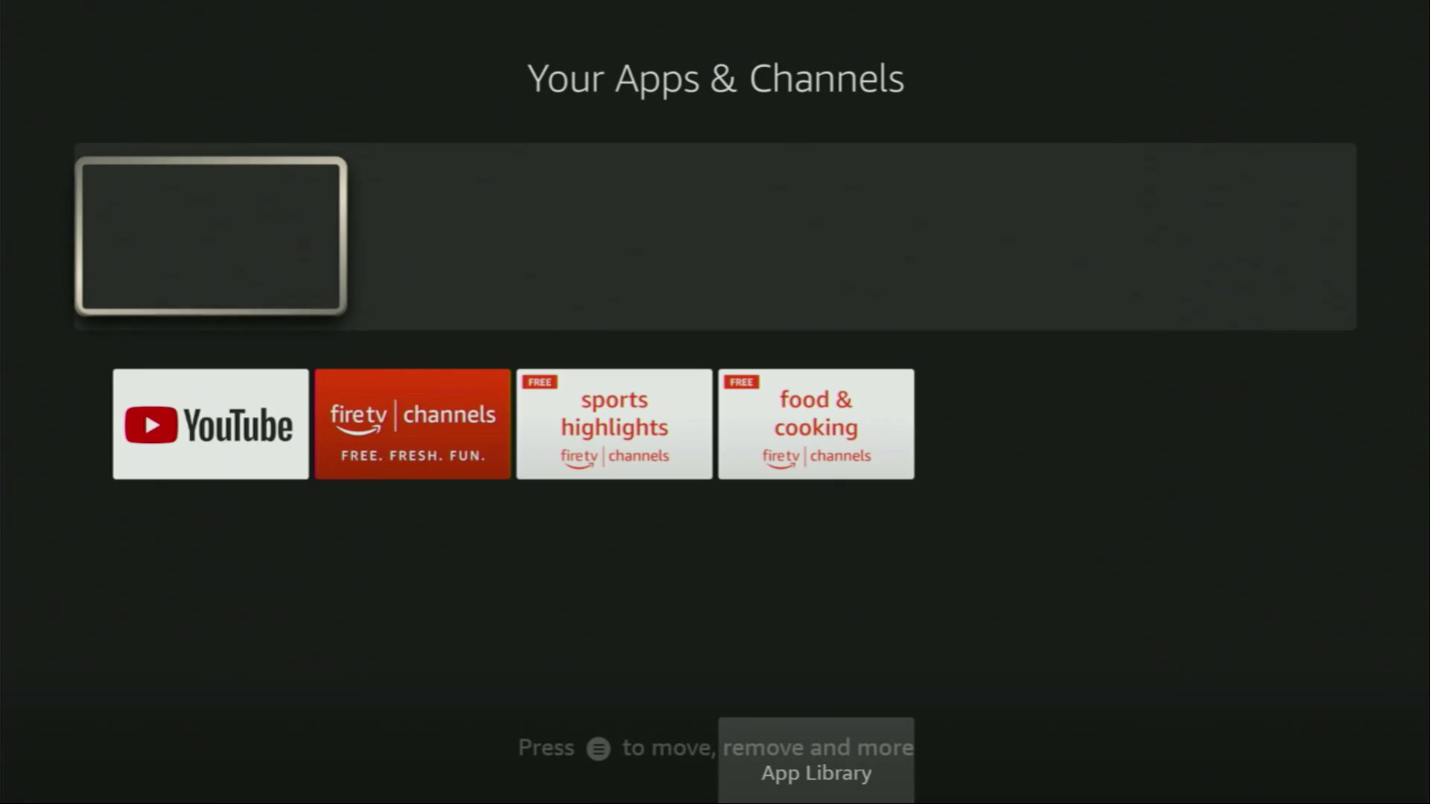
Find Unlinked at the end of Your Apps & Channels and move it to the front.
key("Down")
key("Down")
key("Down")
key("Down")
key("Right")
key("Right")
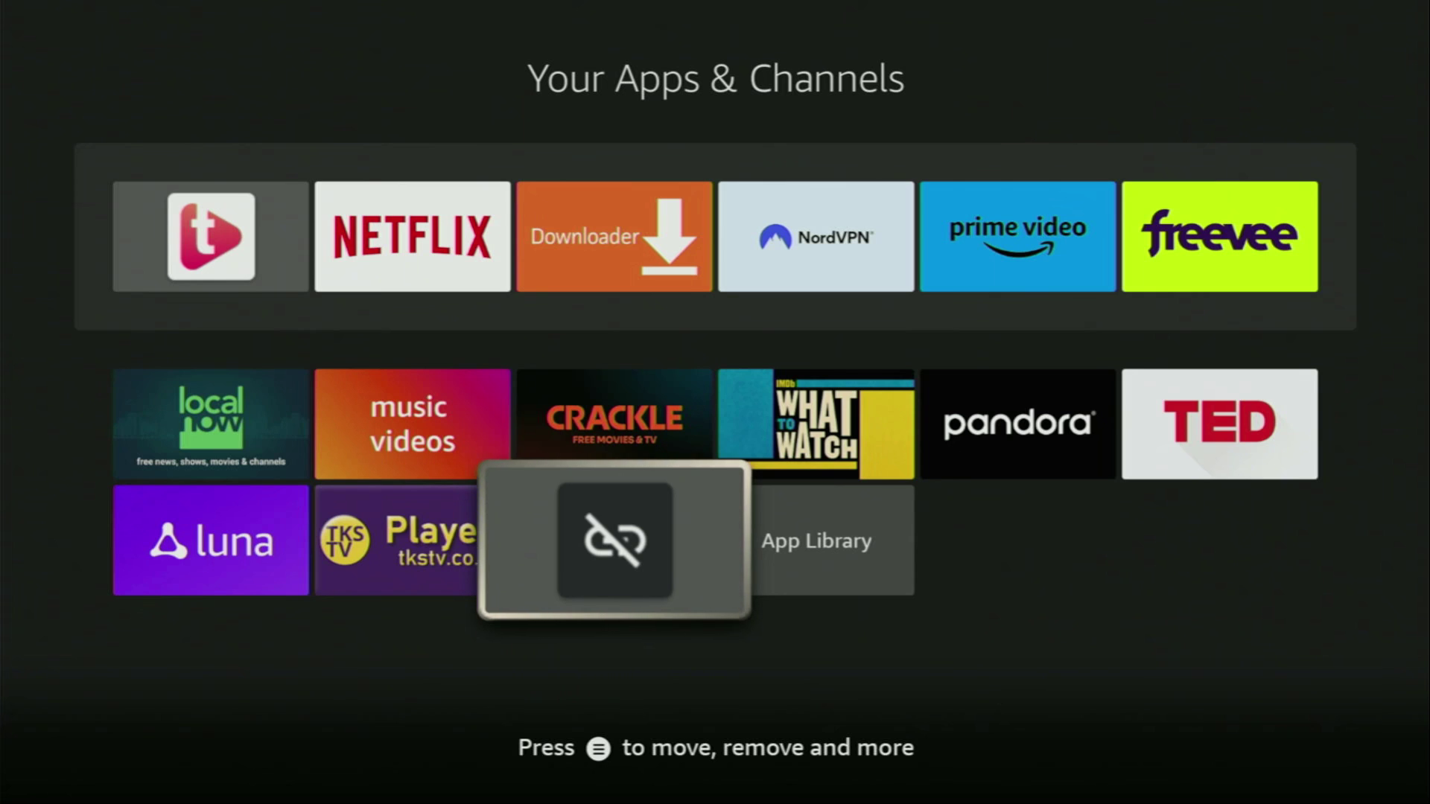
key("Menu")
key("Down")
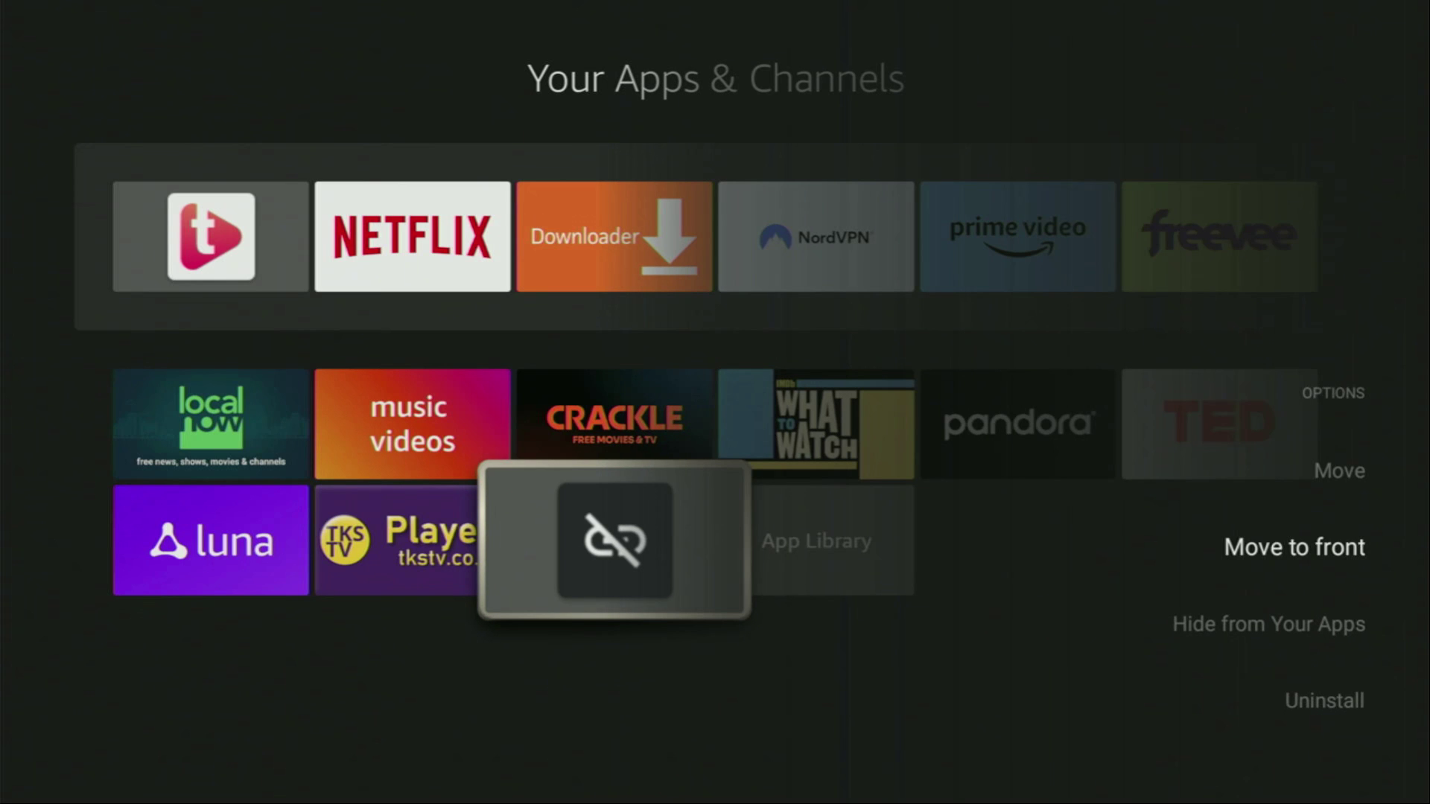
key("Return")
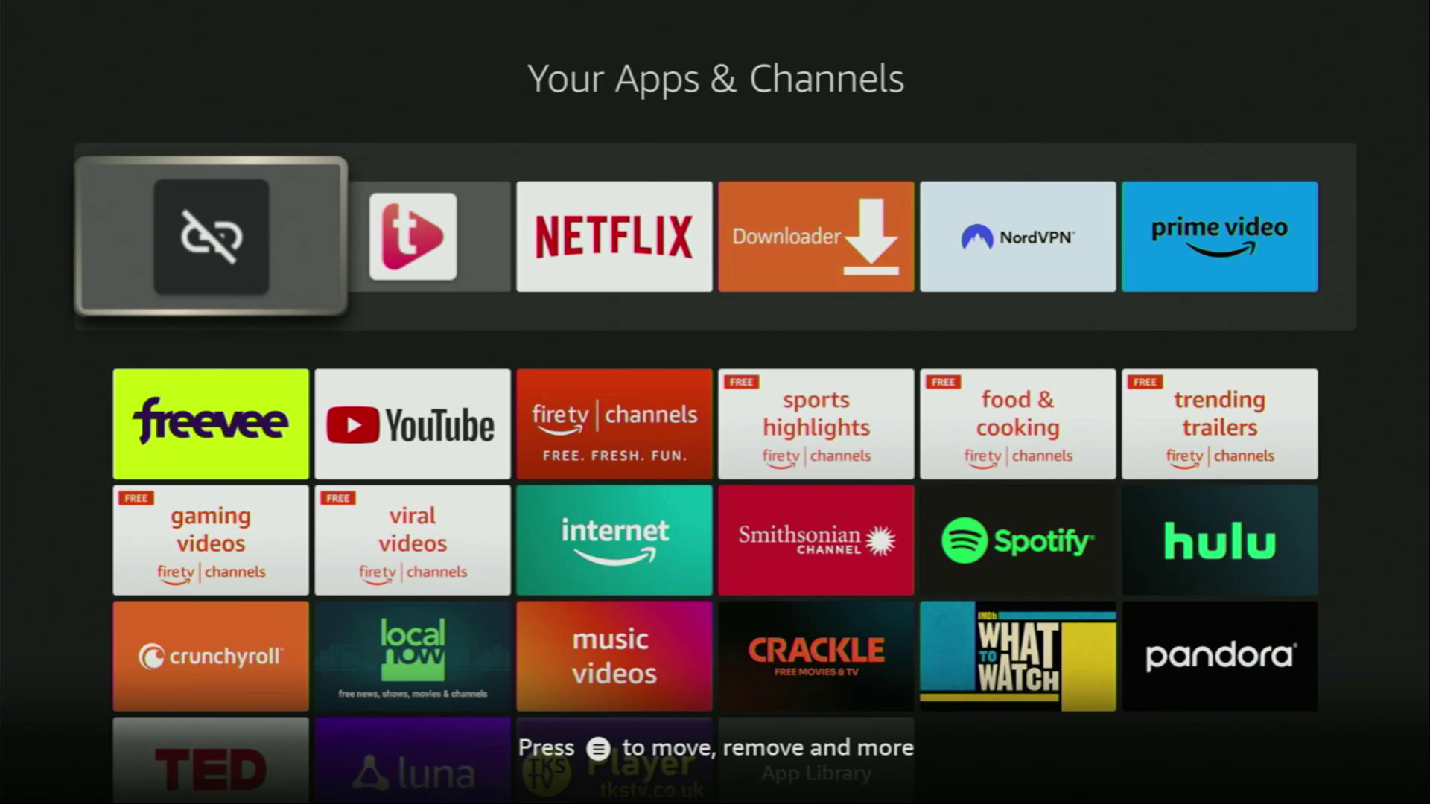
Launch Unlinked and start adding a new library.
key("Return")
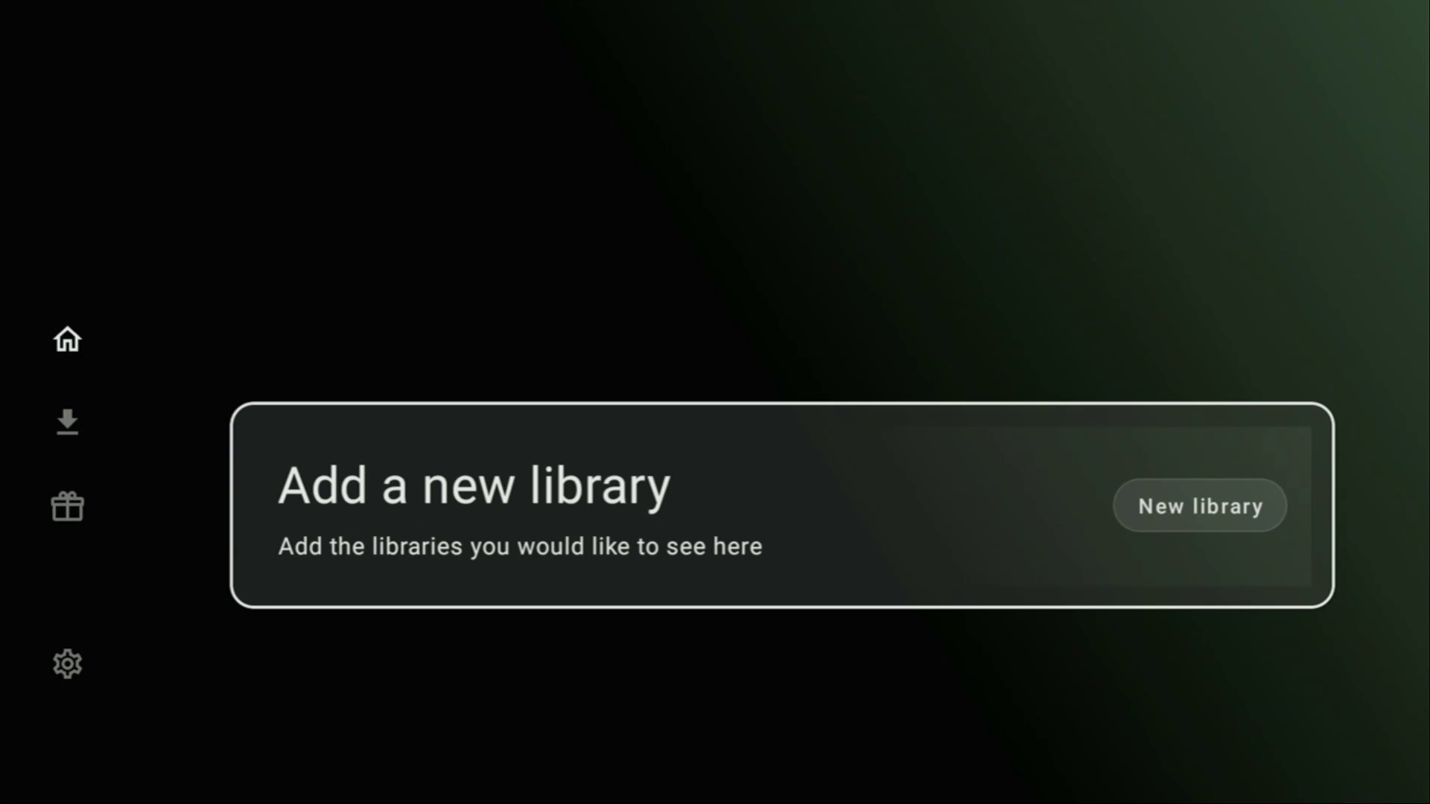
key("Return")
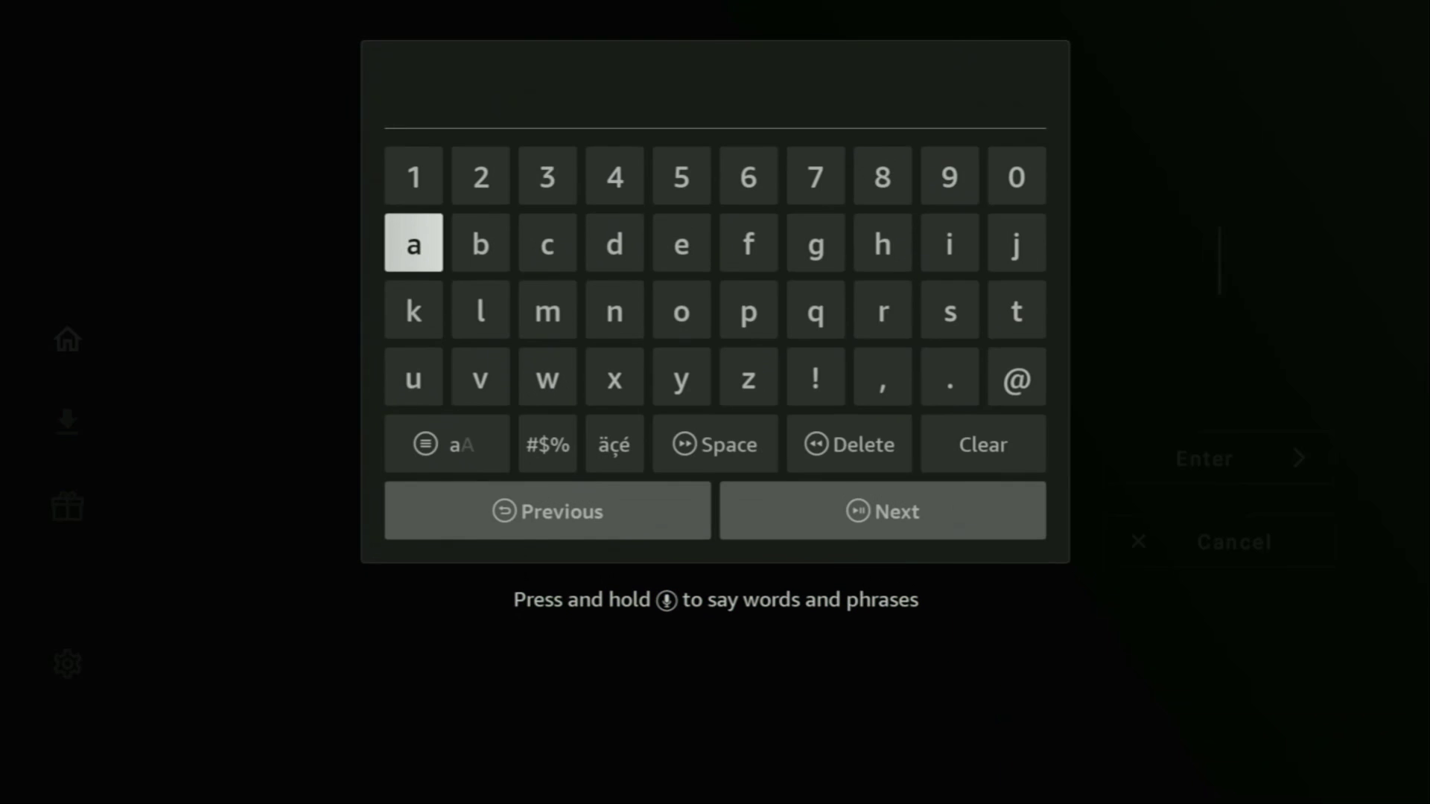
Switch the on-screen keyboard to capital letters and enter FIRE as the start of the library code.
key("Down")
key("Down")
key("Down")
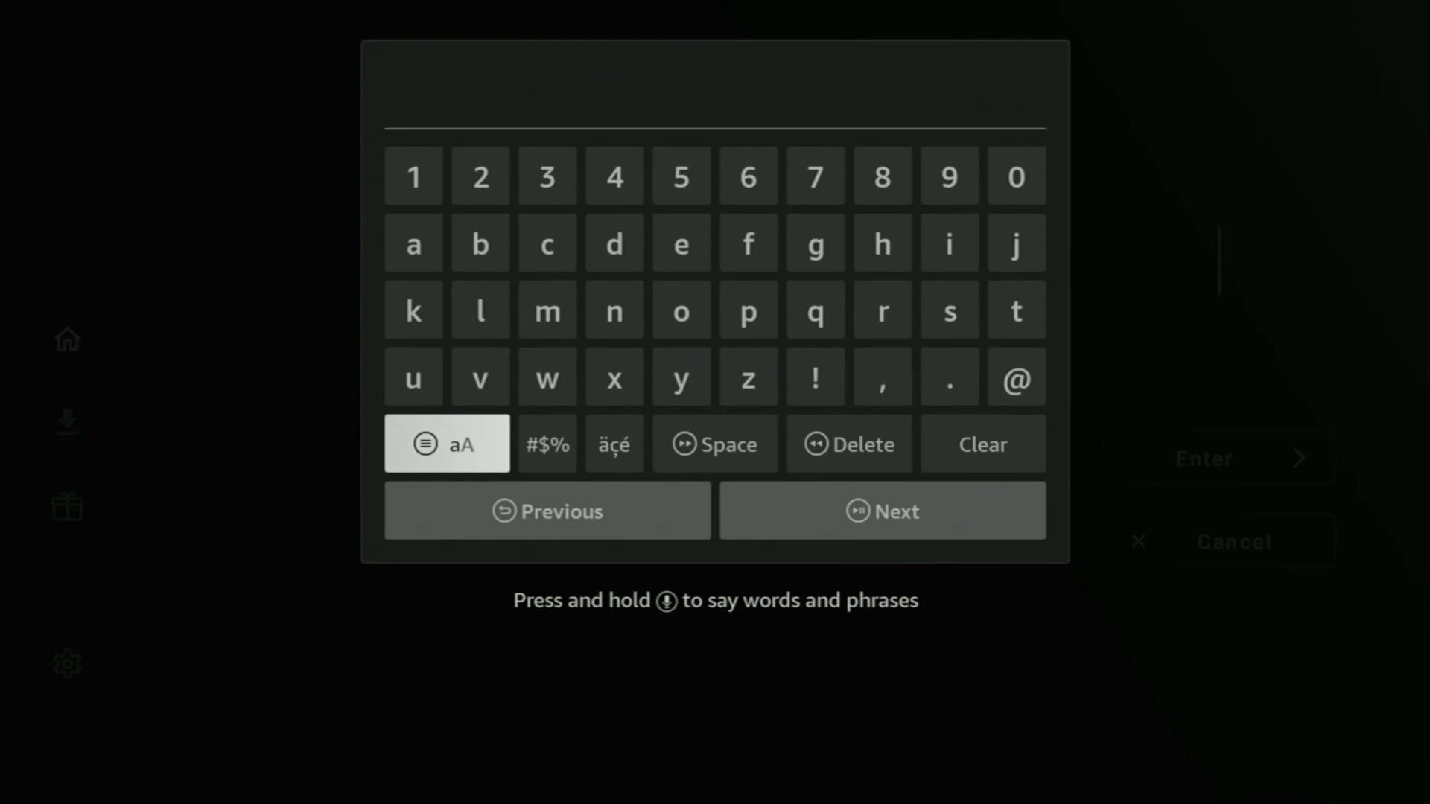
key("Return")
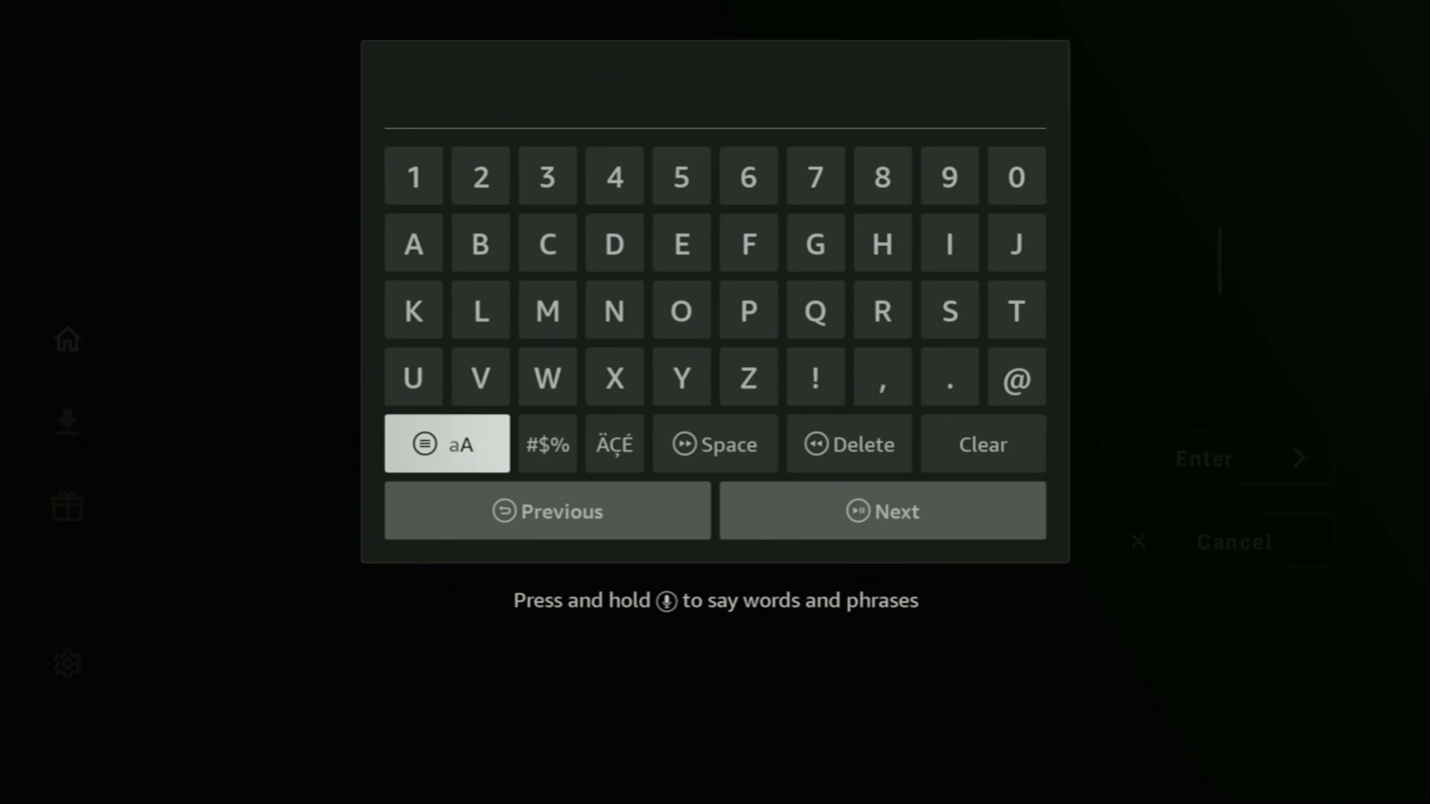
key("Up")
key("Up")
key("Right")
key("Right")
key("Right")
key("Right")
key("Up")
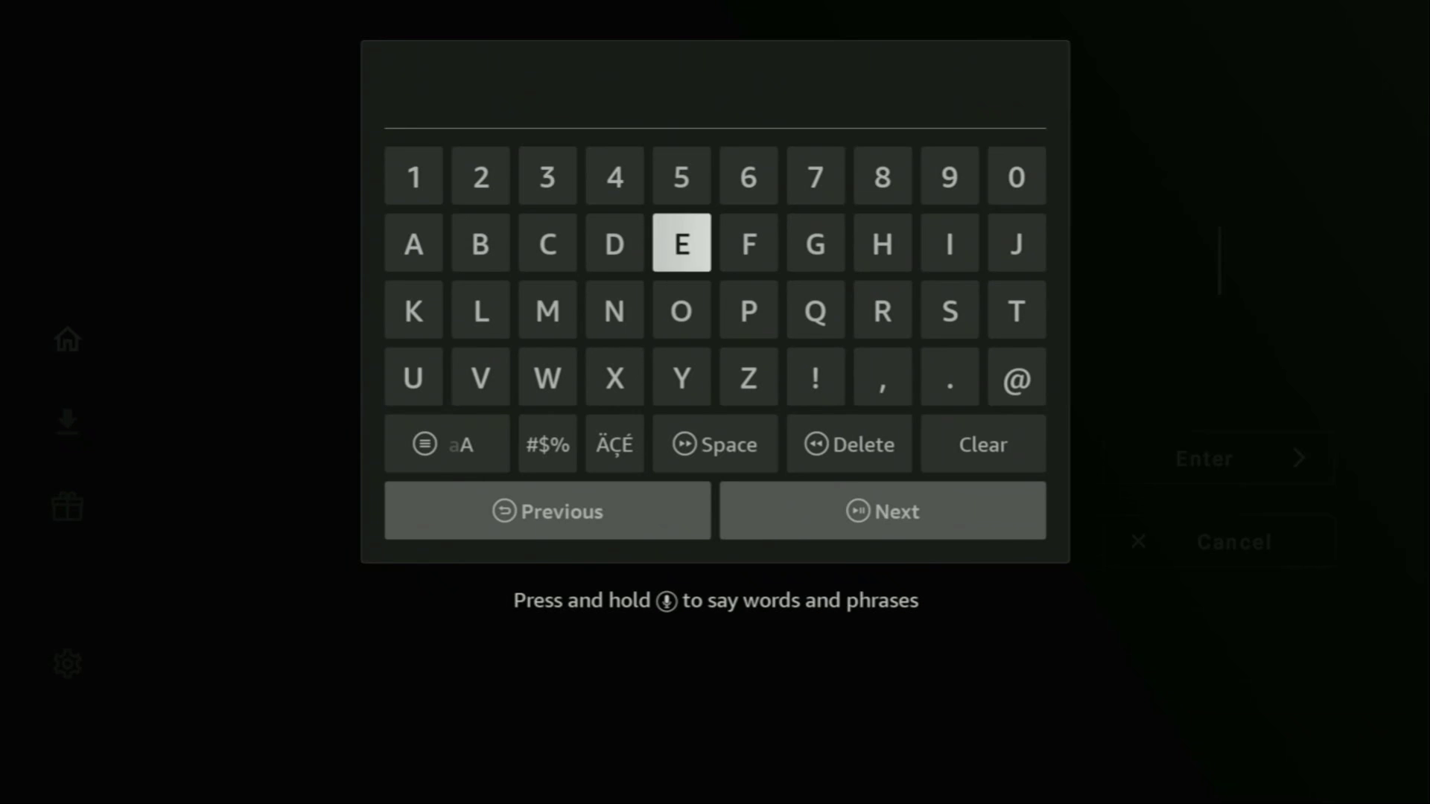
key("Right")
key("Return")
key("Right")
key("Right")
key("Right")
key("Return")
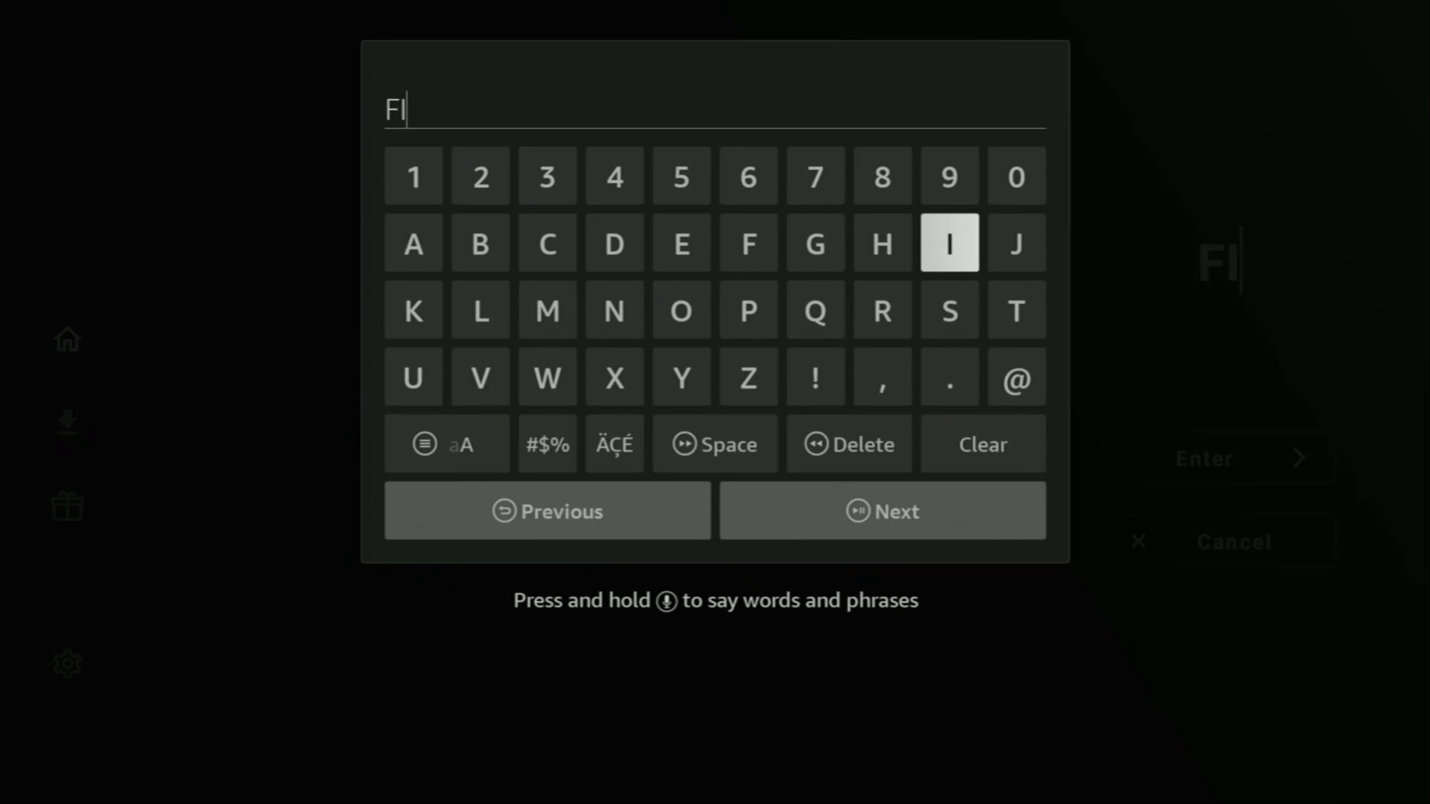
key("Down")
key("Left")
key("Return")
key("Left")
key("Left")
key("Left")
key("Up")
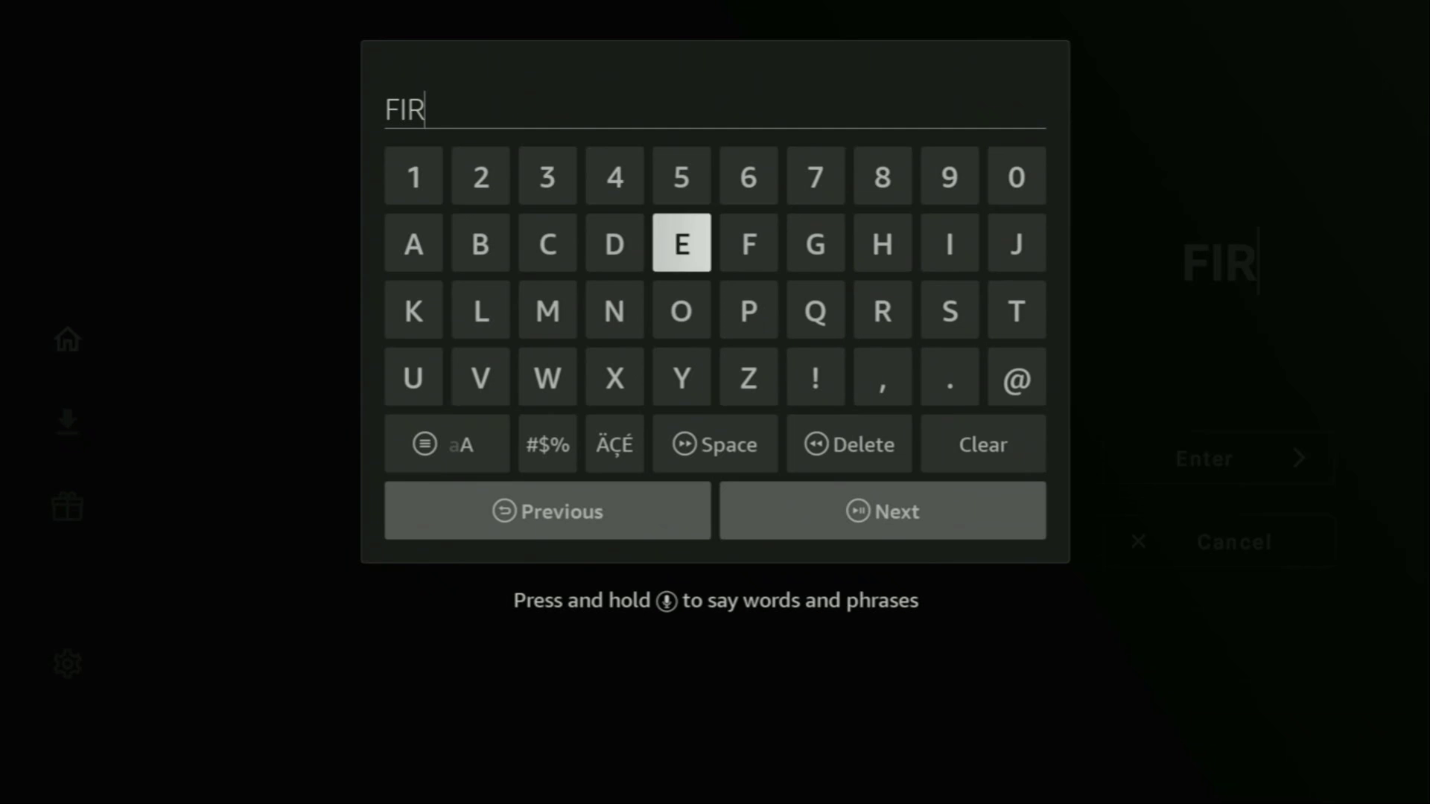
key("Return")
Add STICK to complete the library code FIRESTICK and submit it to load the library.
key("Down")
key("Right")
key("Right")
key("Right")
key("Right")
key("Return")
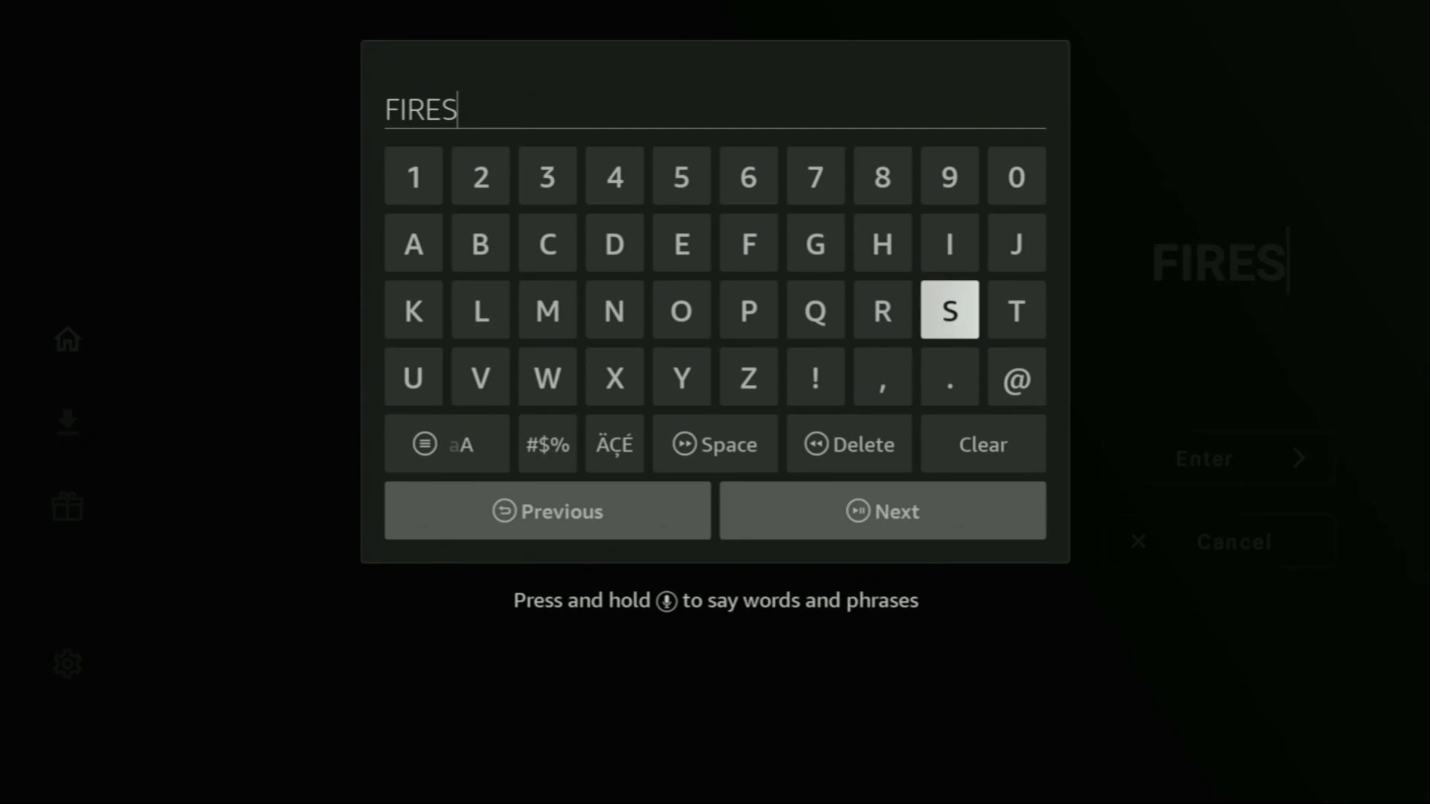
key("Right")
key("Return")
key("Left")
key("Up")
key("Return")
key("Left")
key("Left")
key("Left")
key("Left")
key("Left")
key("Left")
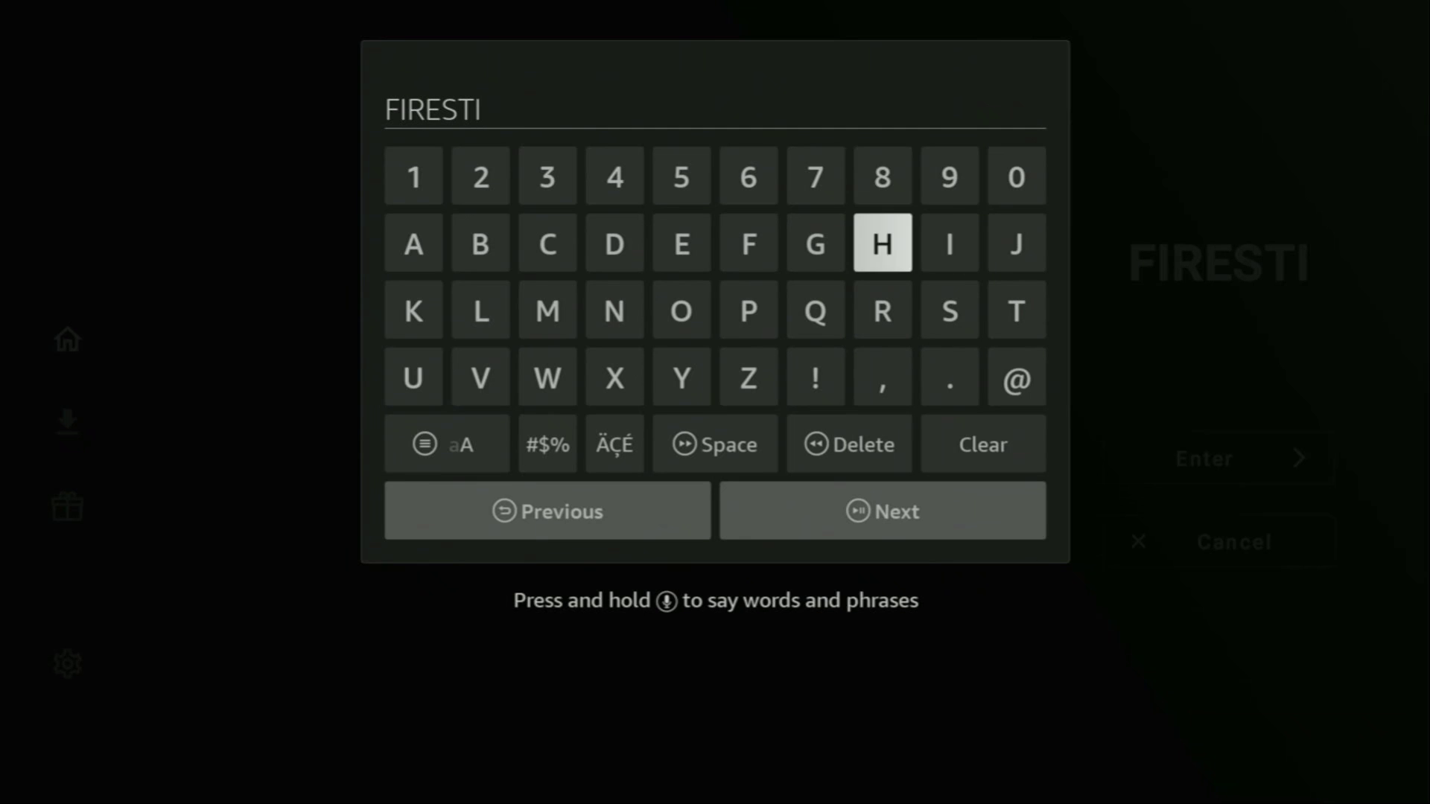
key("Return")
key("Down")
key("Left")
key("Left")
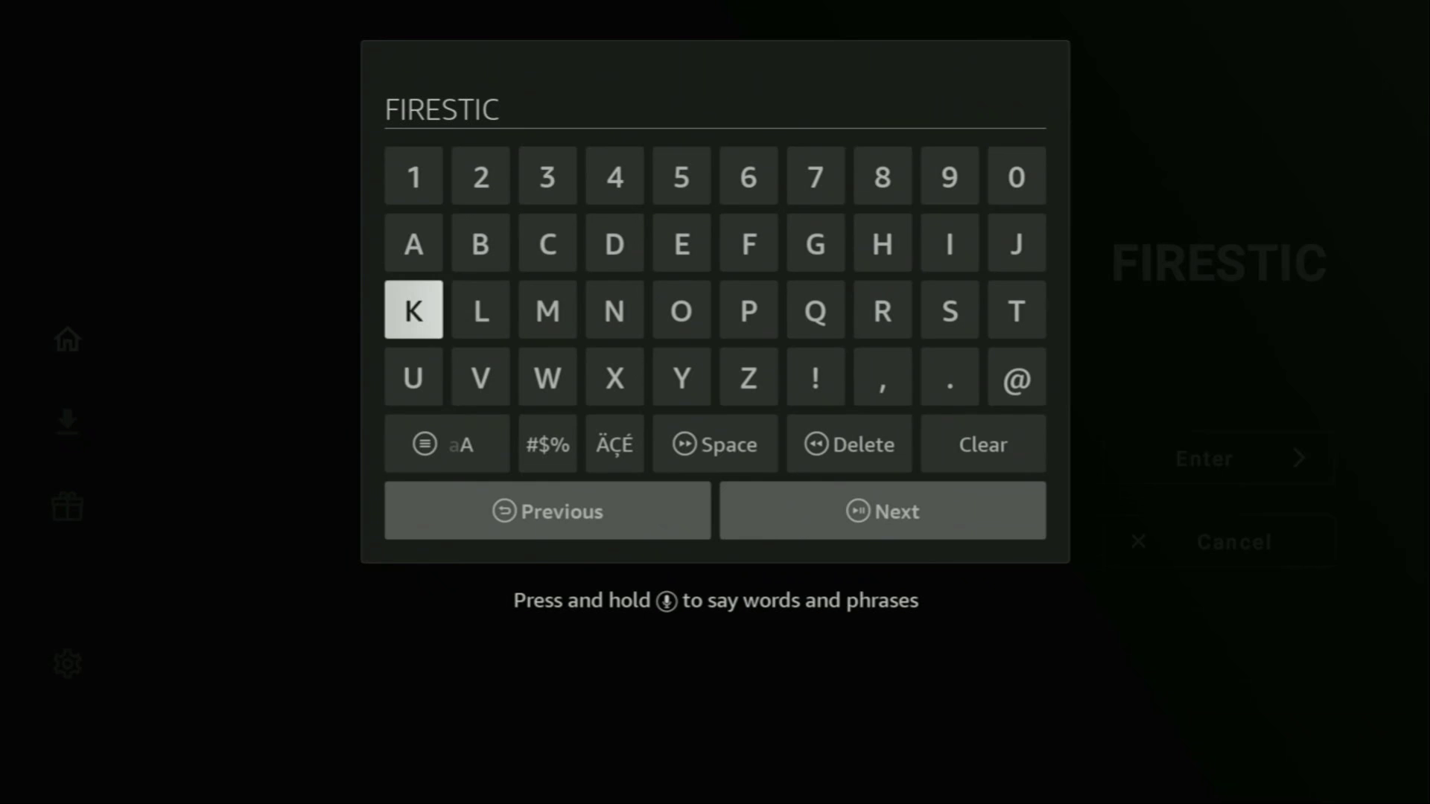
key("Return")
key("Down")
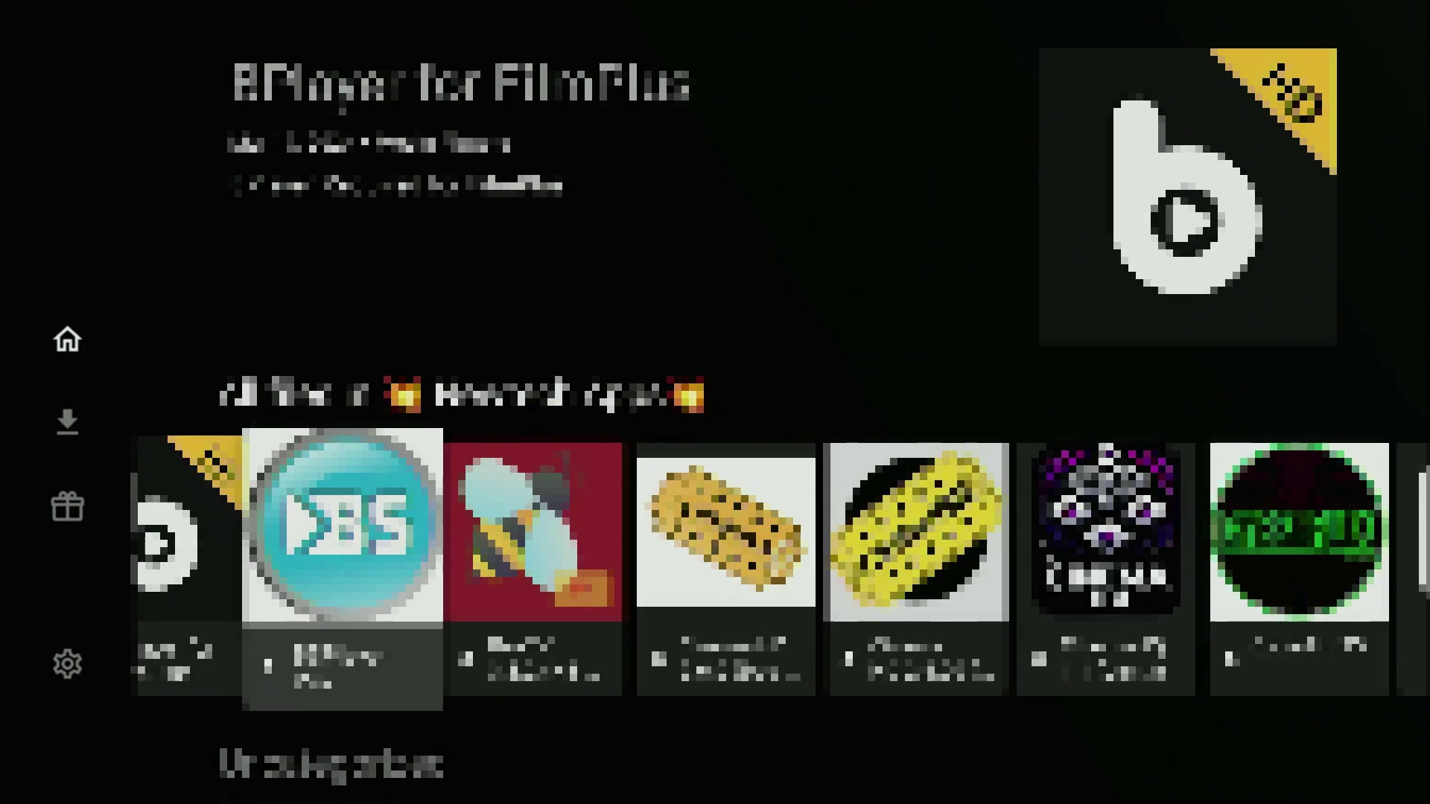
Look through the apps in the Newtech Apps library, from BPlayer for FilmPlus to ZDBOX.
key("Right")
key("Right")
key("Right")
key("Right")
key("Right")
key("Right")
key("Right")
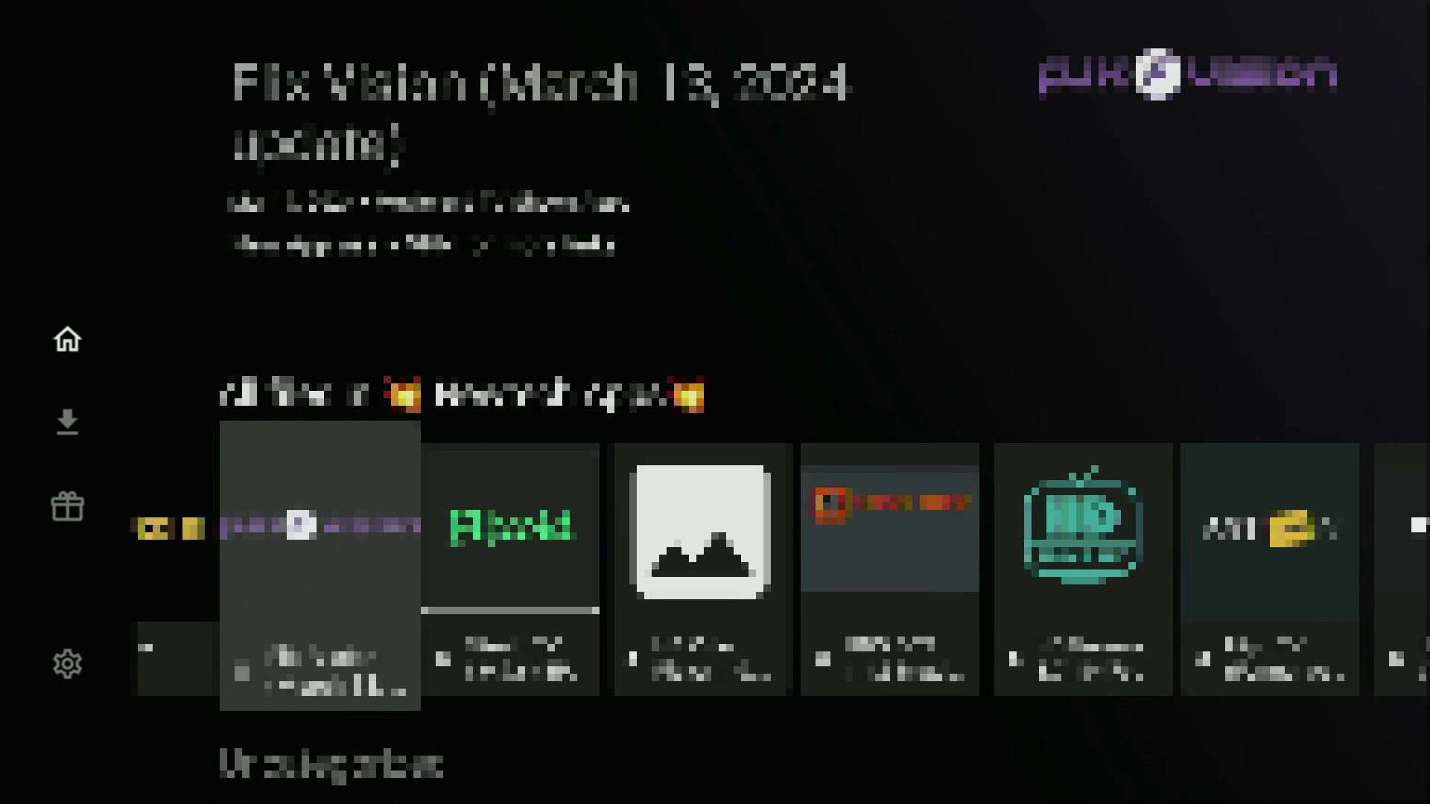
key("Right")
key("Right")
key("Right")
key("Right")
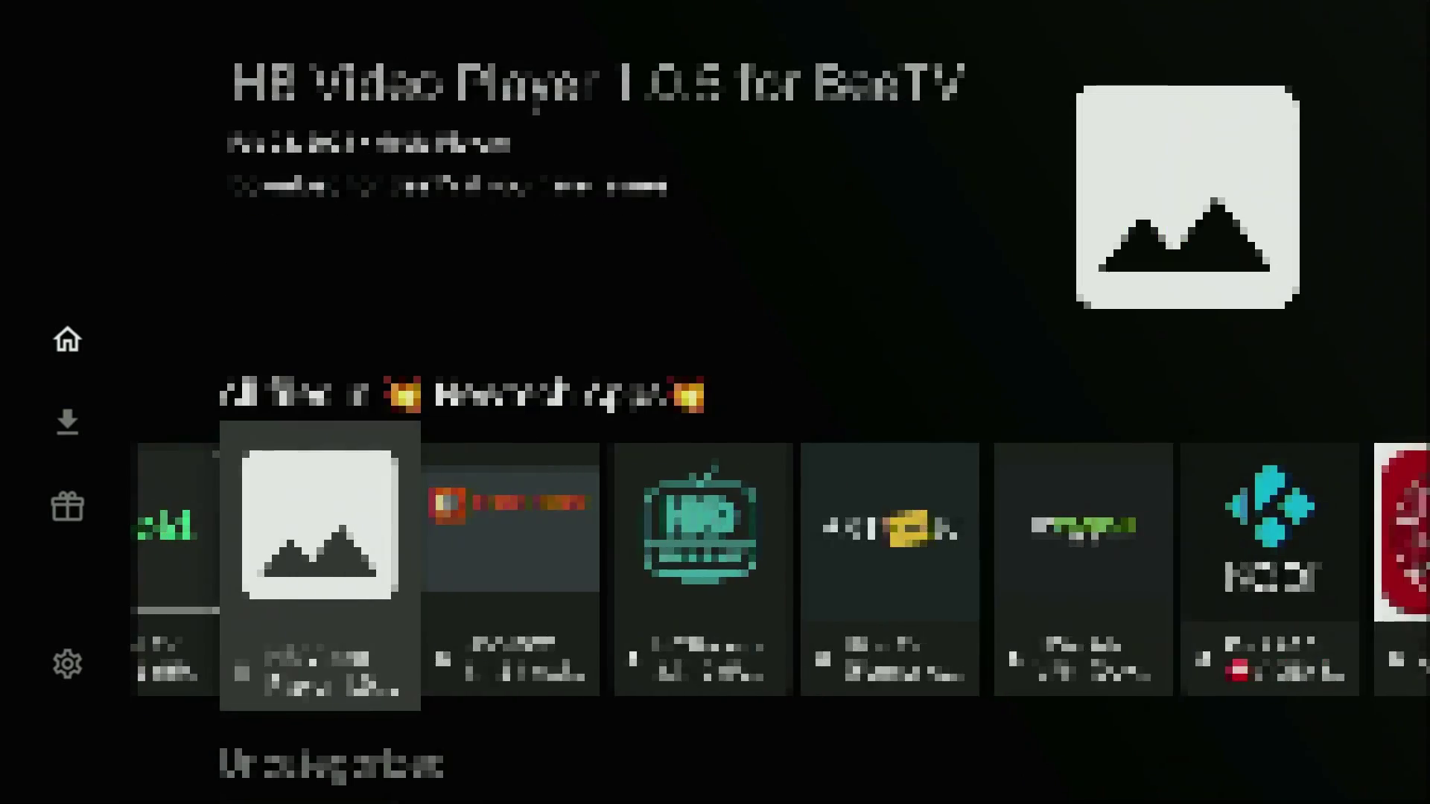
key("Right")
key("Right")
key("Right")
key("Right")
key("Right")
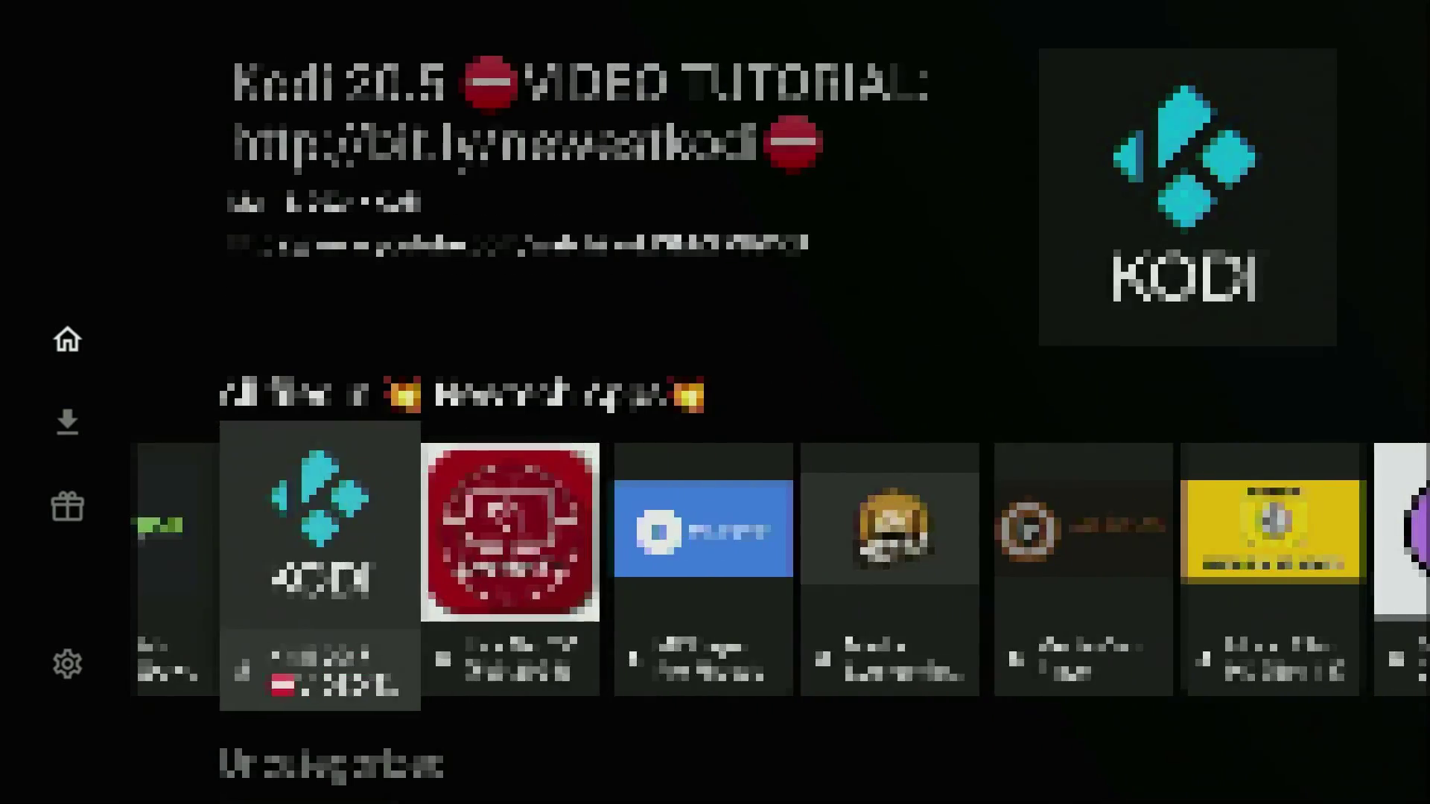
key("Right")
key("Right")
key("Right")
key("Right")
key("Right")
key("Right")
key("Right")
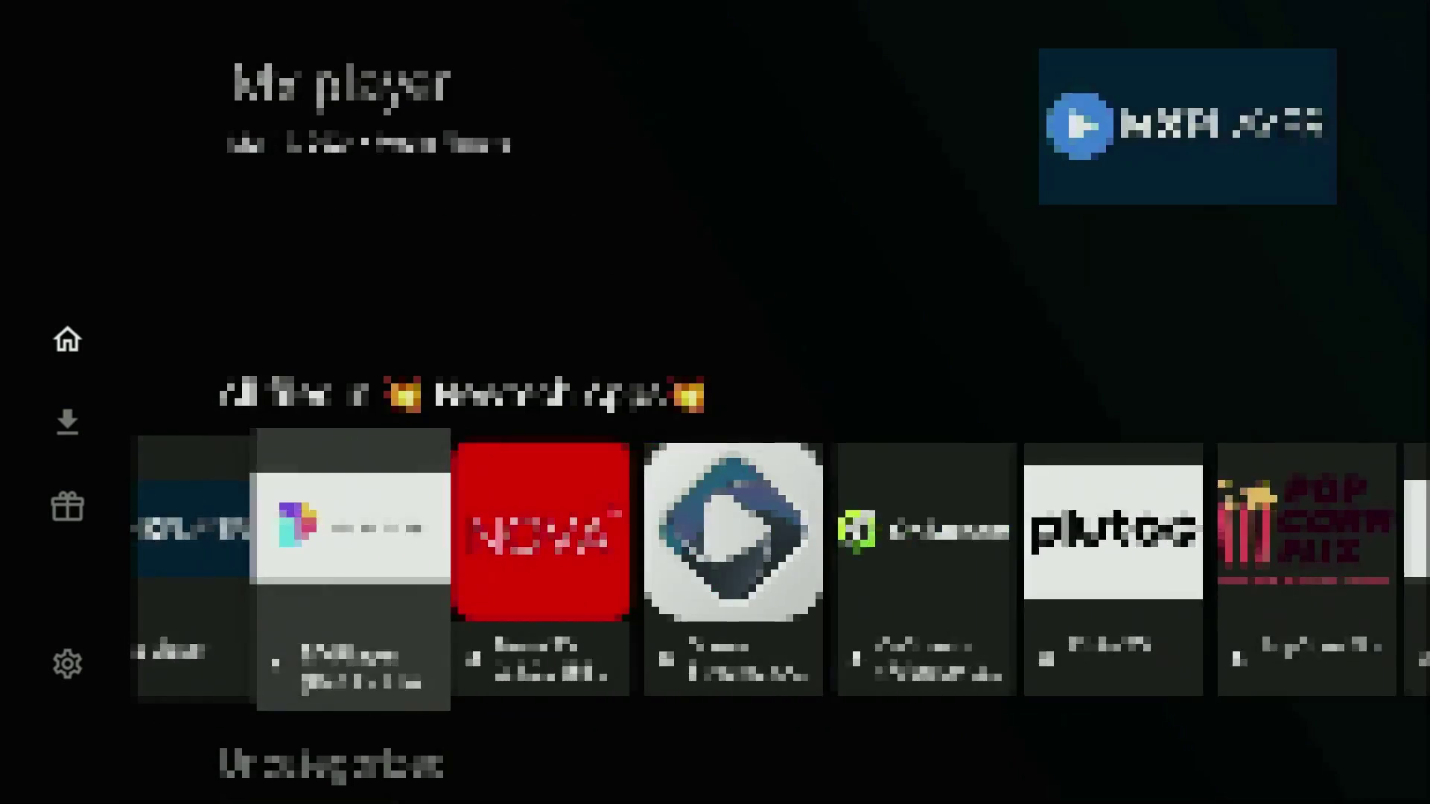
key("Right")
key("Right")
key("Right")
key("Right")
key("Right")
key("Right")
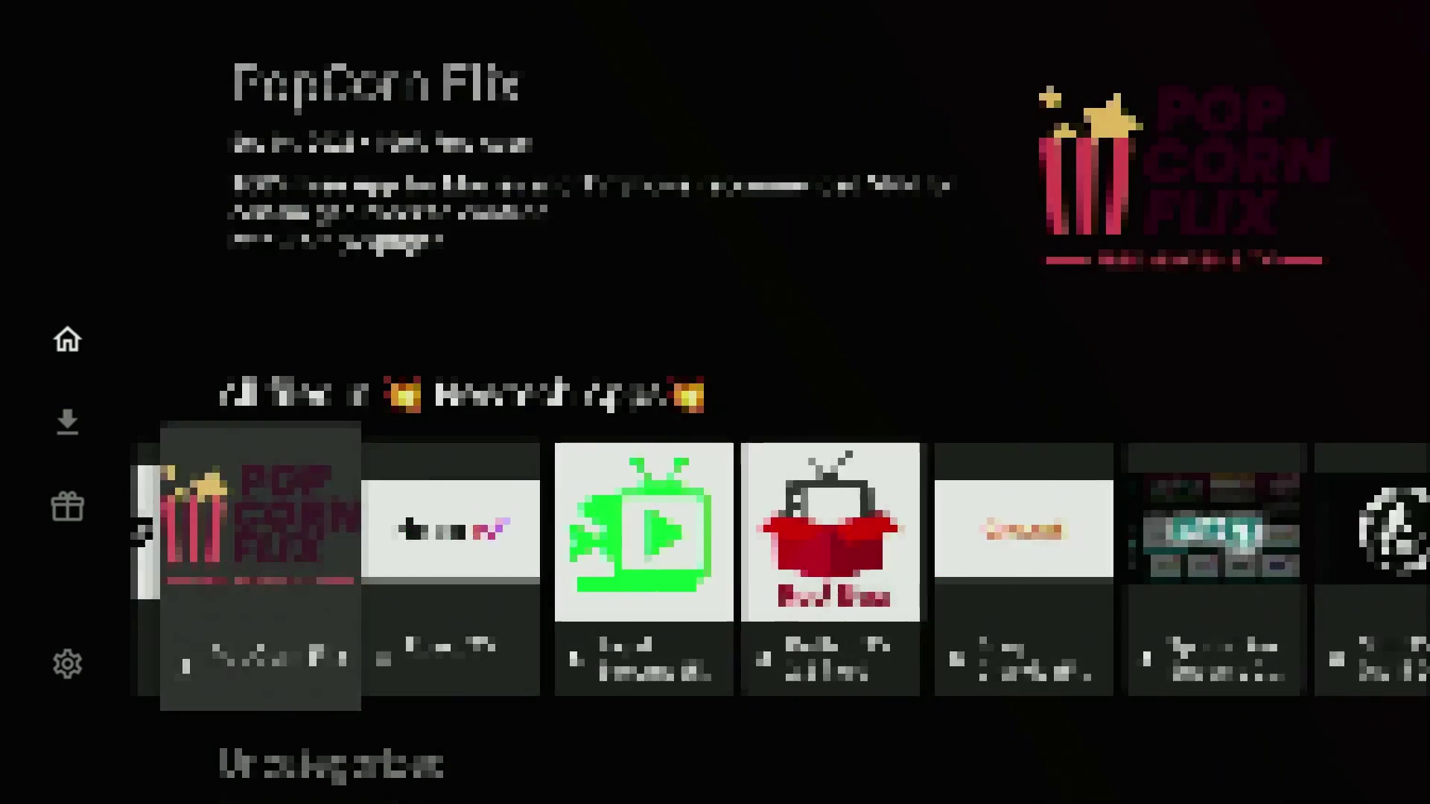
key("Right")
key("Right")
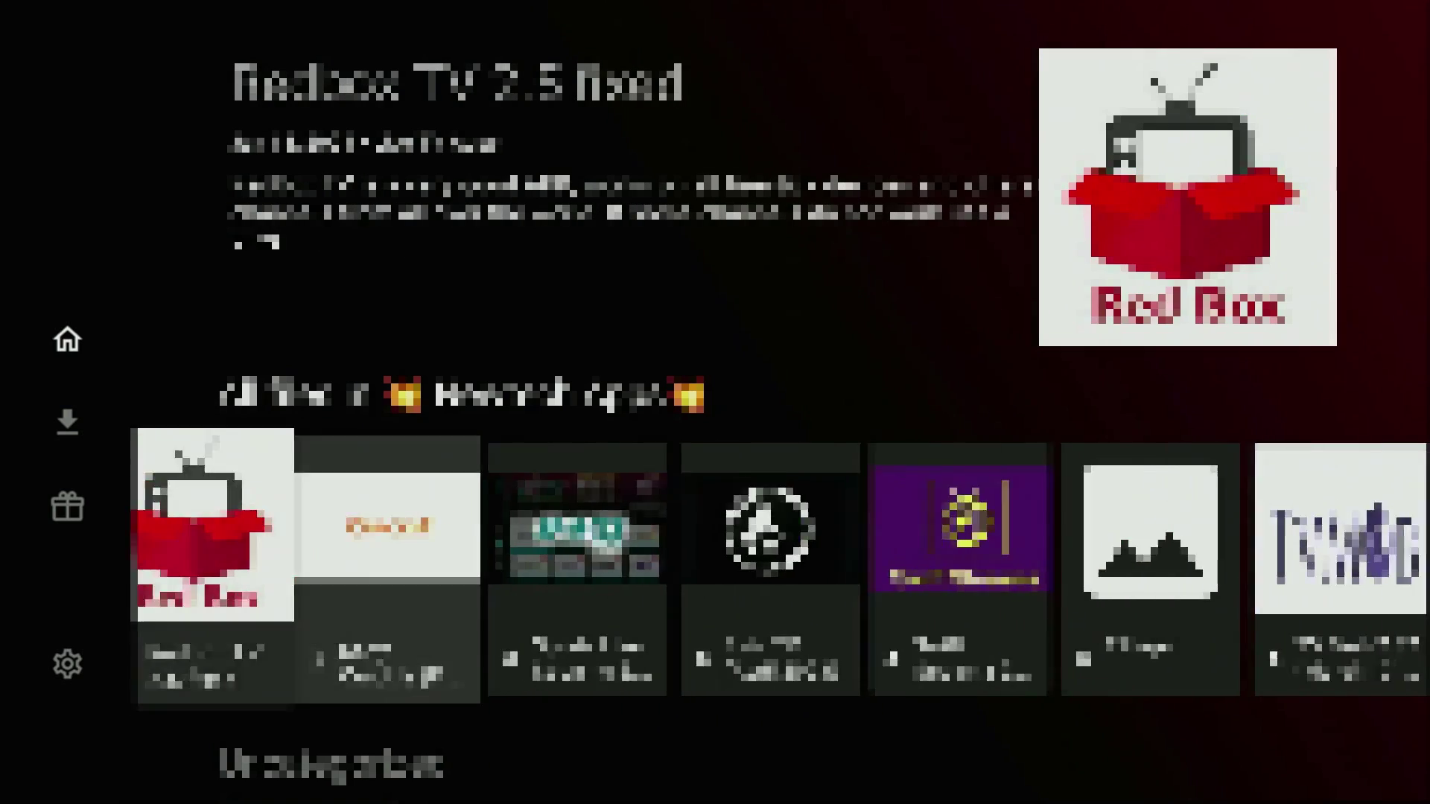
key("Right")
key("Right")
key("Right")
key("Right")
key("Right")
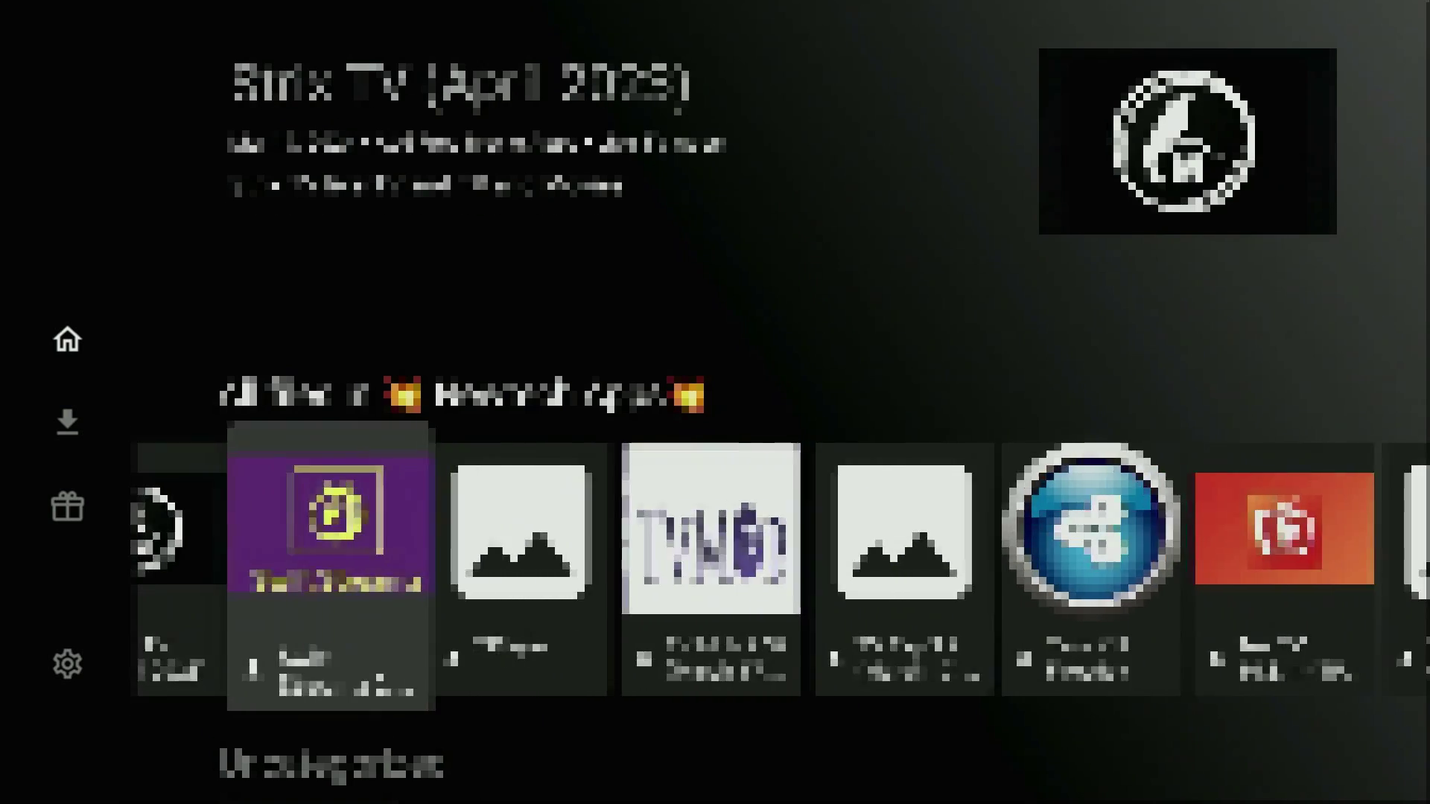
key("Right")
key("Right")
key("Right")
key("Right")
key("Right")
key("Right")
key("Right")
key("Right")
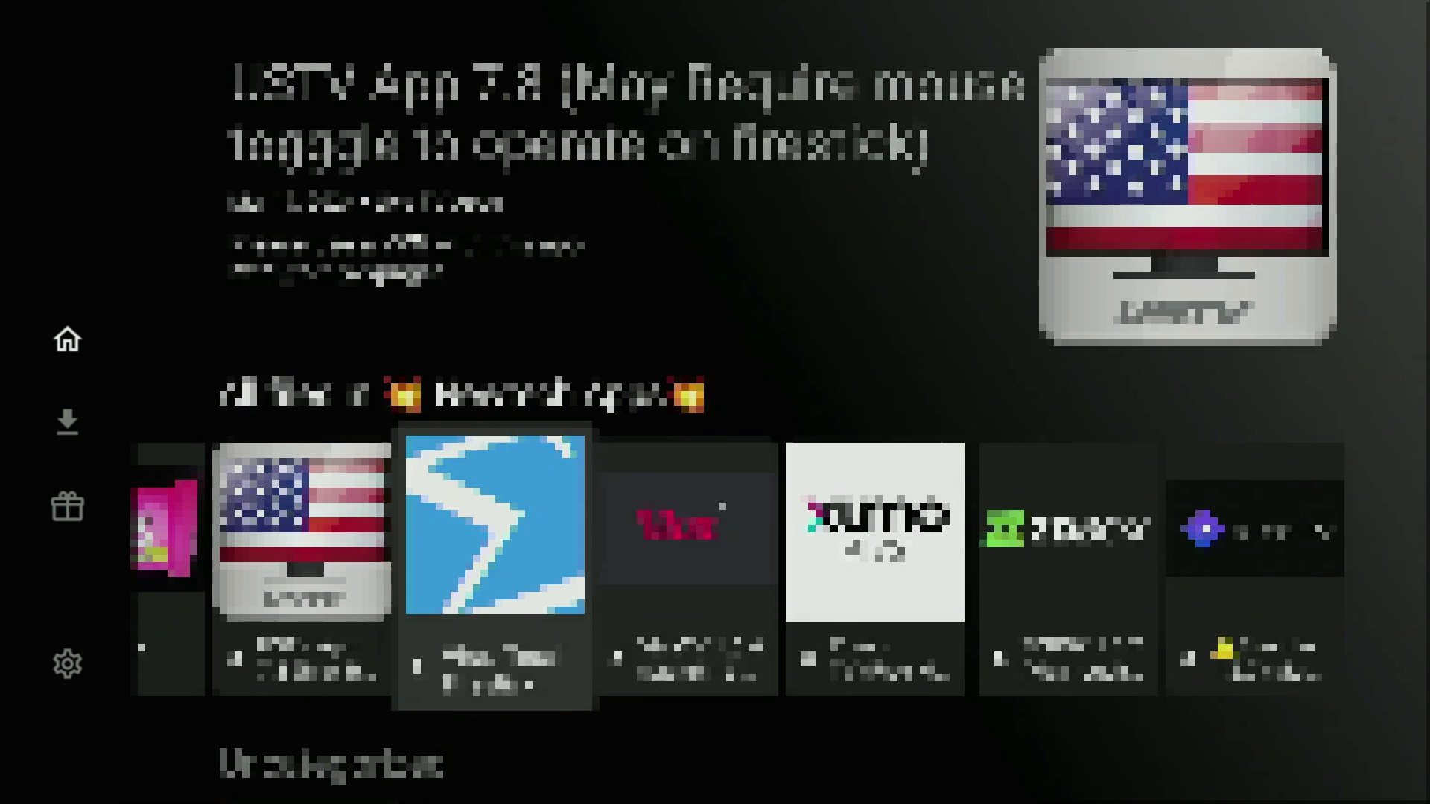
key("Right")
key("Right")
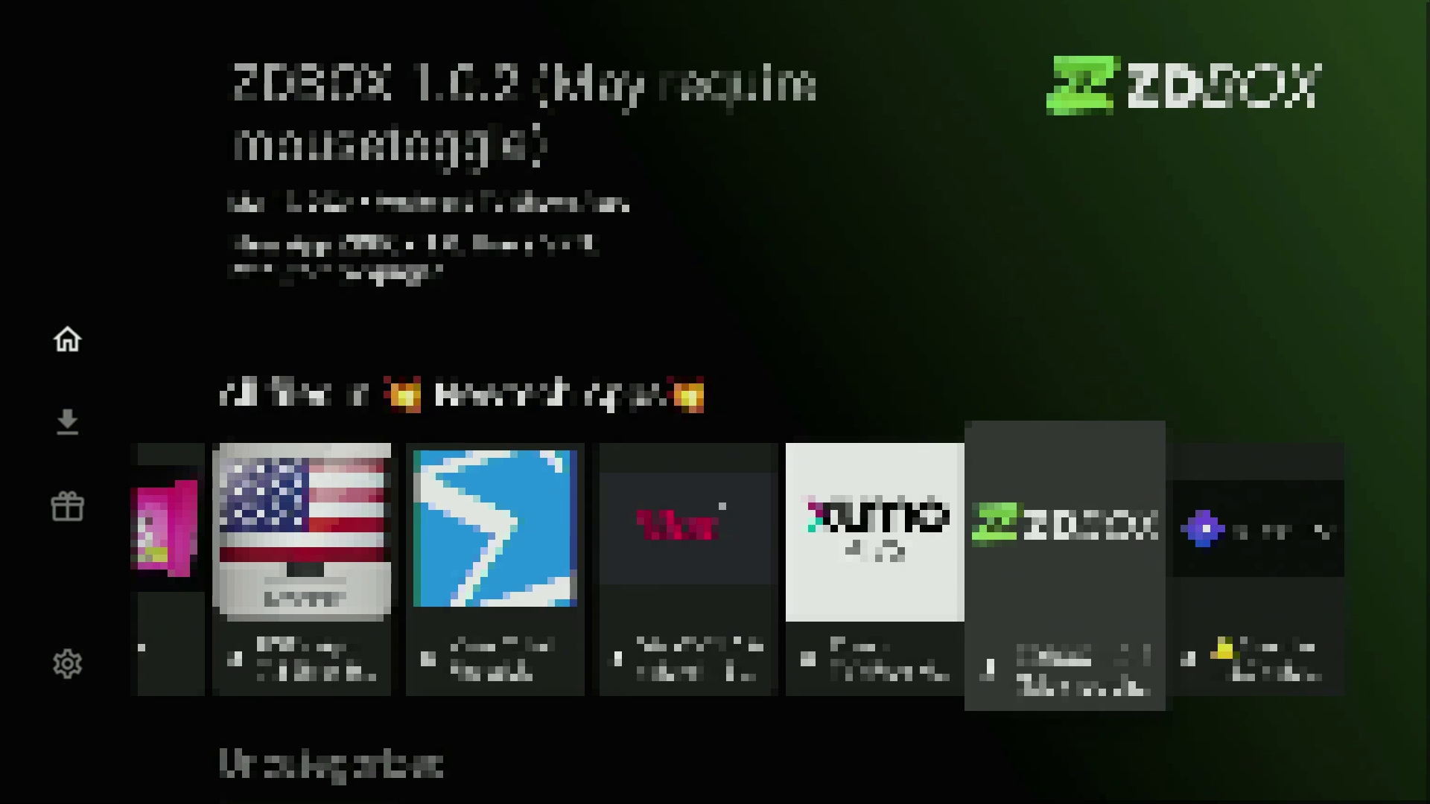
Leave the Newtech Apps file list and start adding another new library.
key("Up")
key("Up")
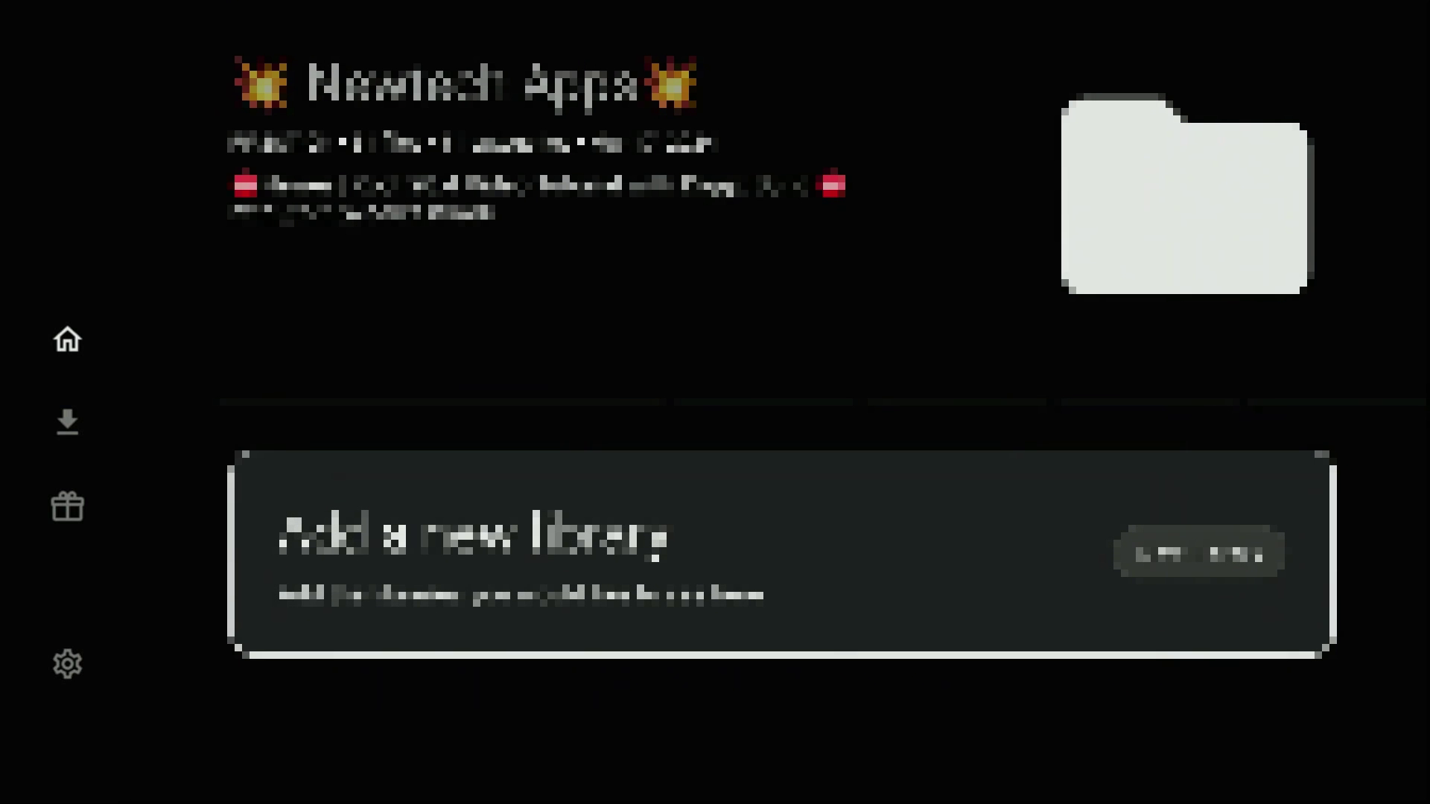
key("Return")
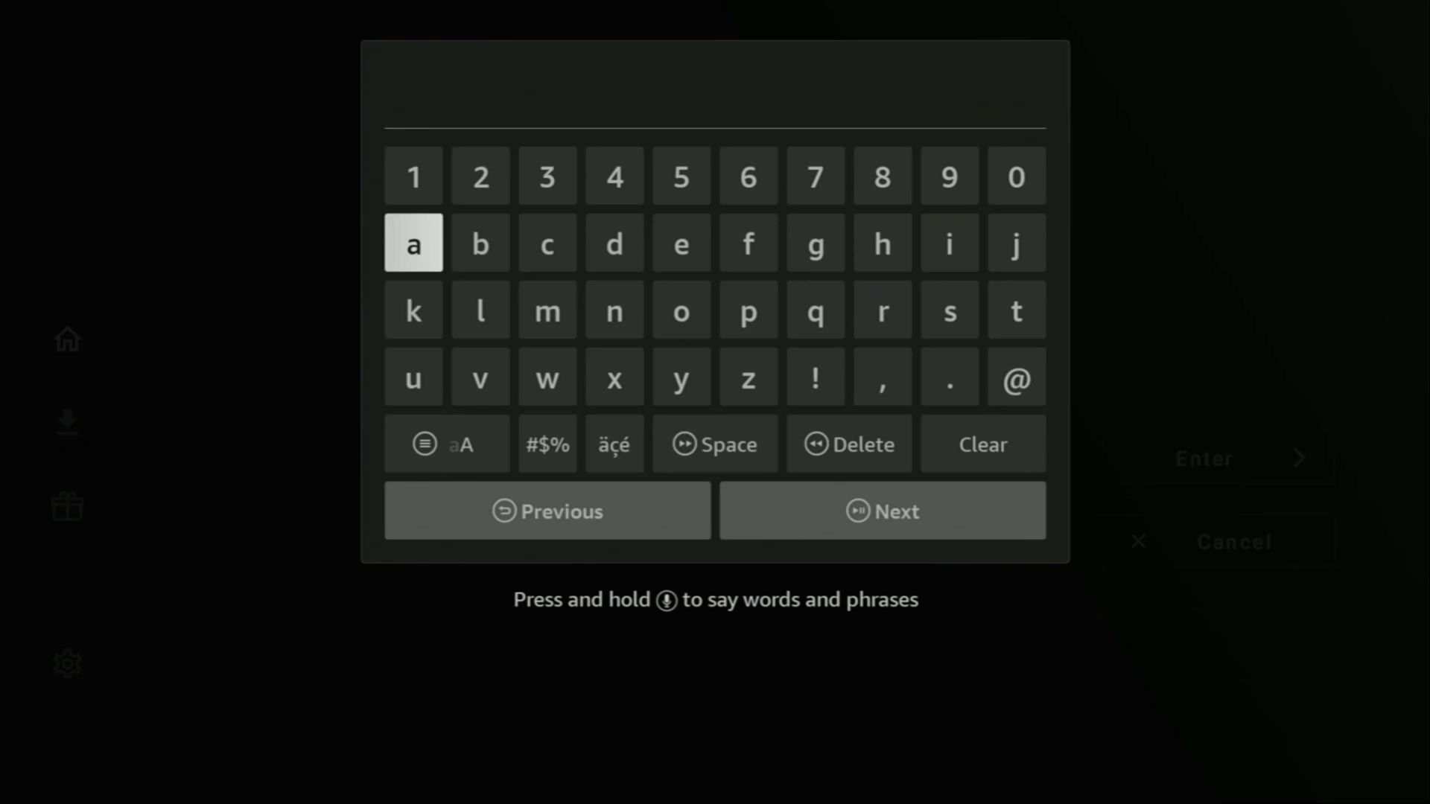
Enter everything in lowercase as the library code and submit it.
key("Right")
key("Right")
key("Right")
key("Right")
key("Return")
key("Down")
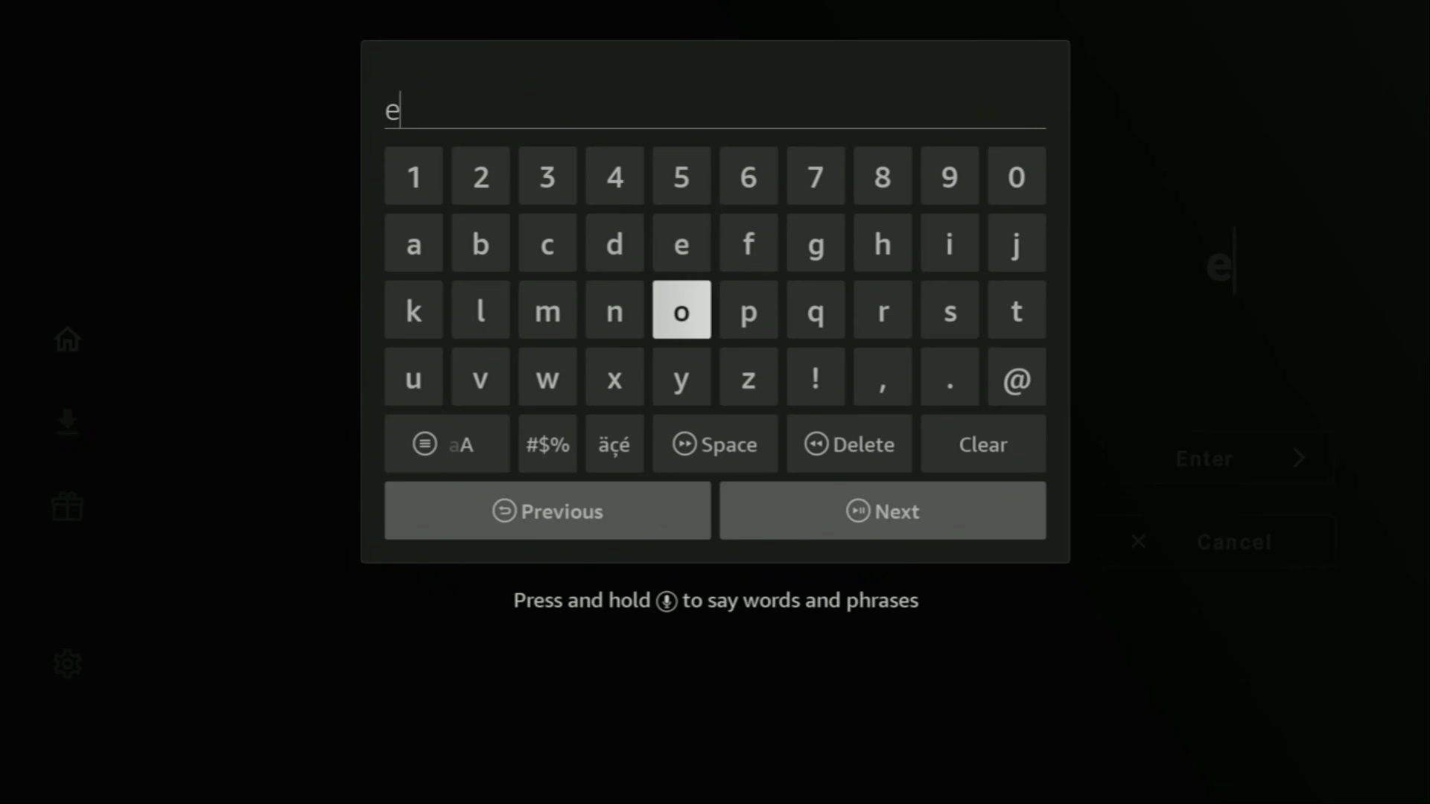
key("Down")
key("Left")
key("Left")
key("Left")
key("Return")
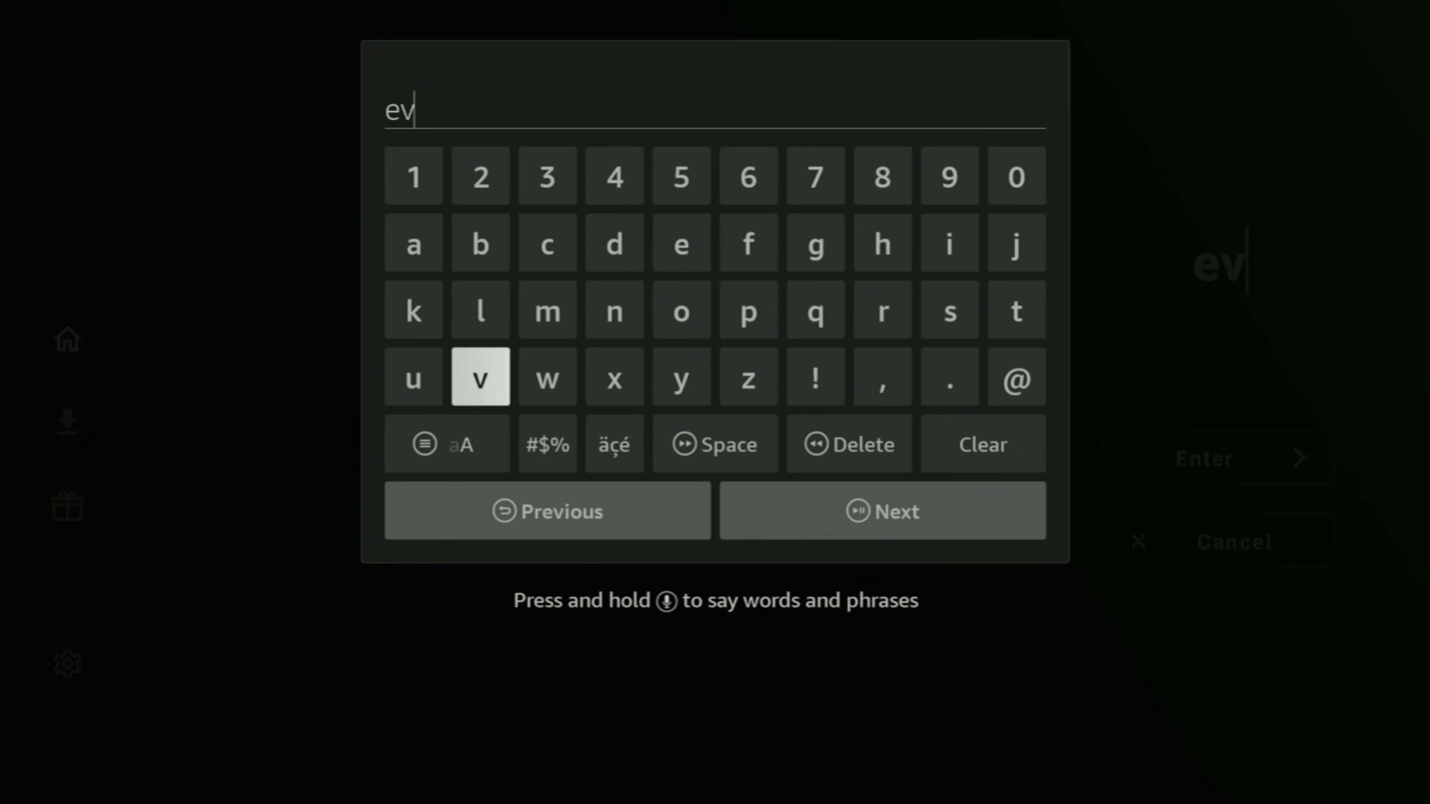
key("Right")
key("Right")
key("Right")
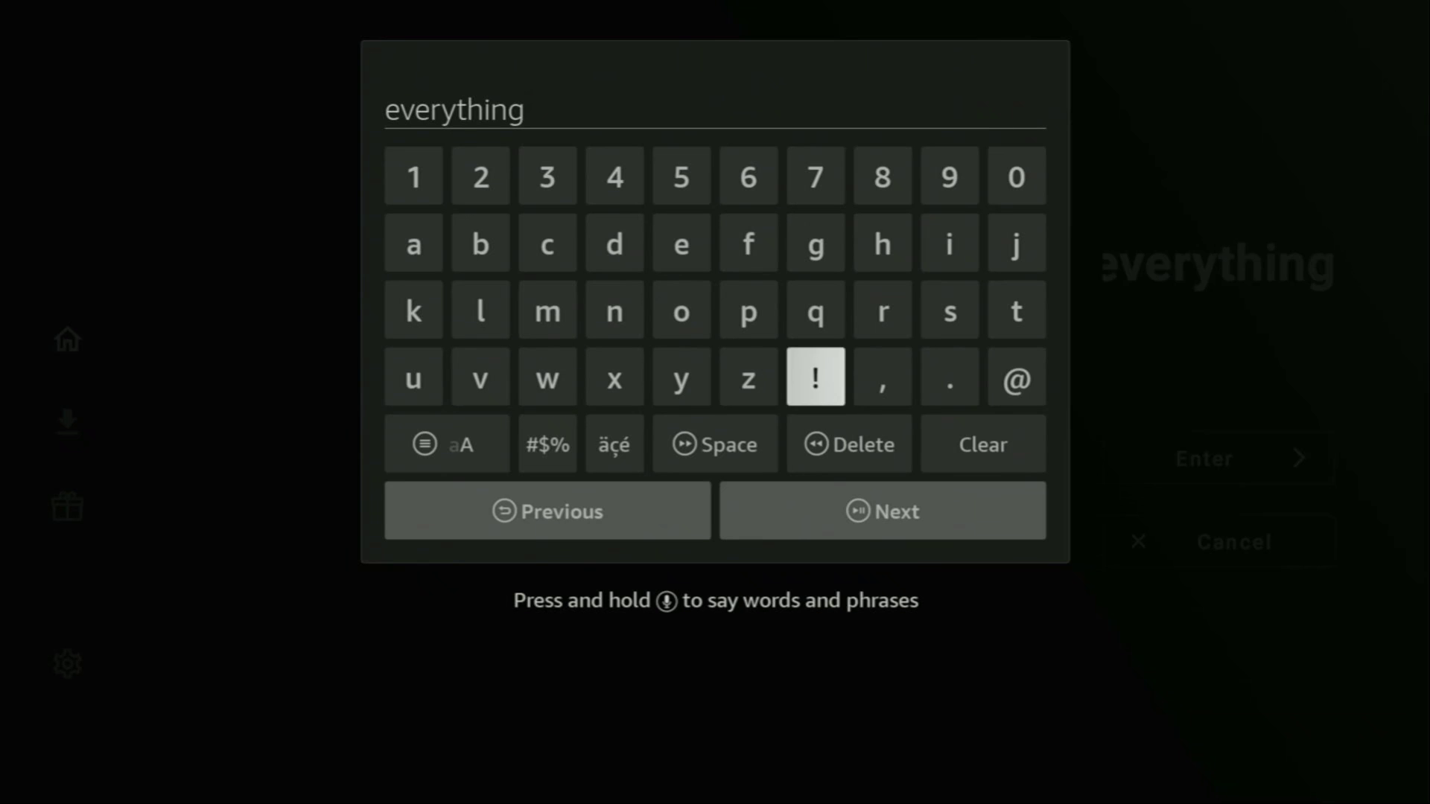
key("Down")
key("Down")
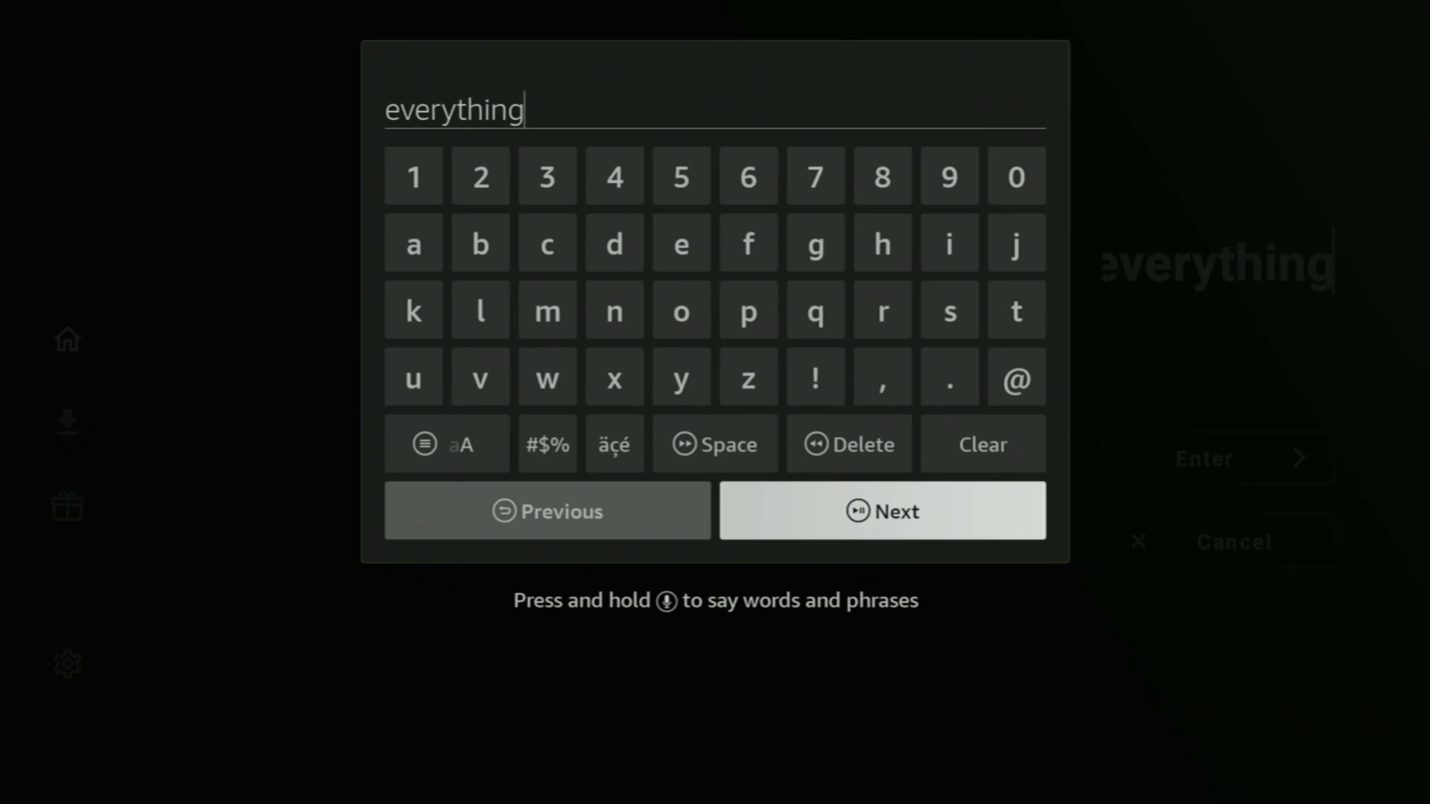
key("Return")
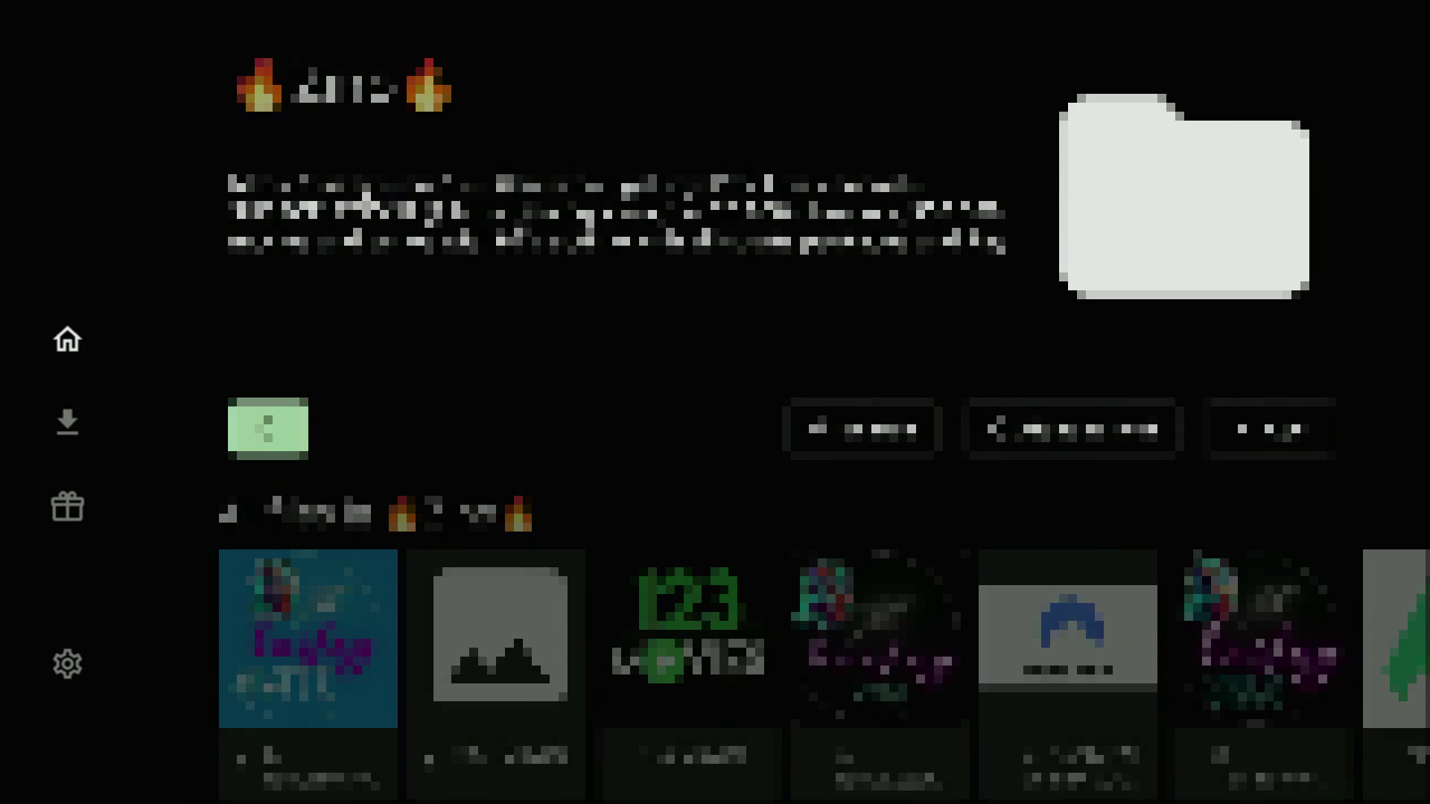
Look through all the files in the library loaded with the code everything, from its first app past Paramount.
key("Down")
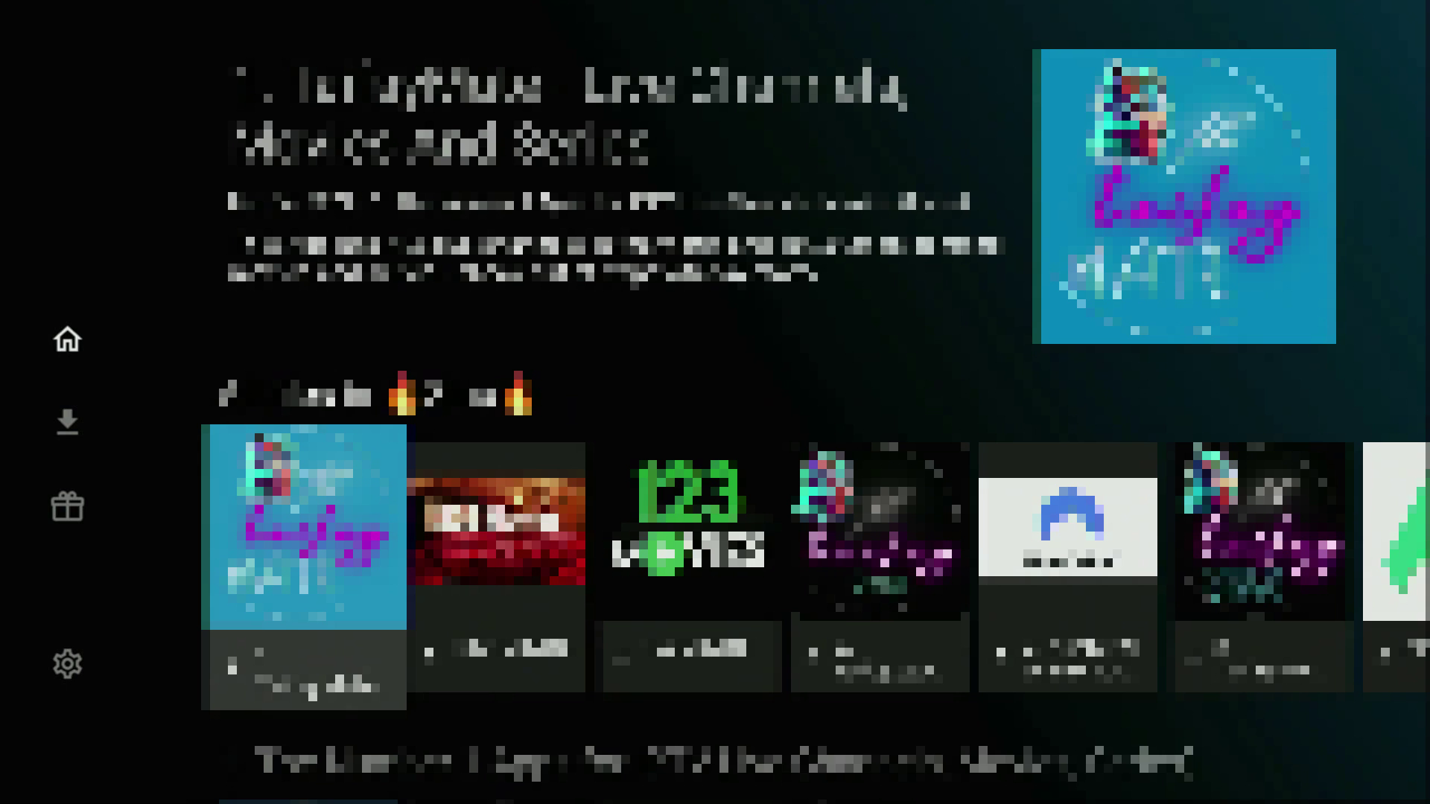
key("Right")
key("Right")
key("Right")
key("Right")
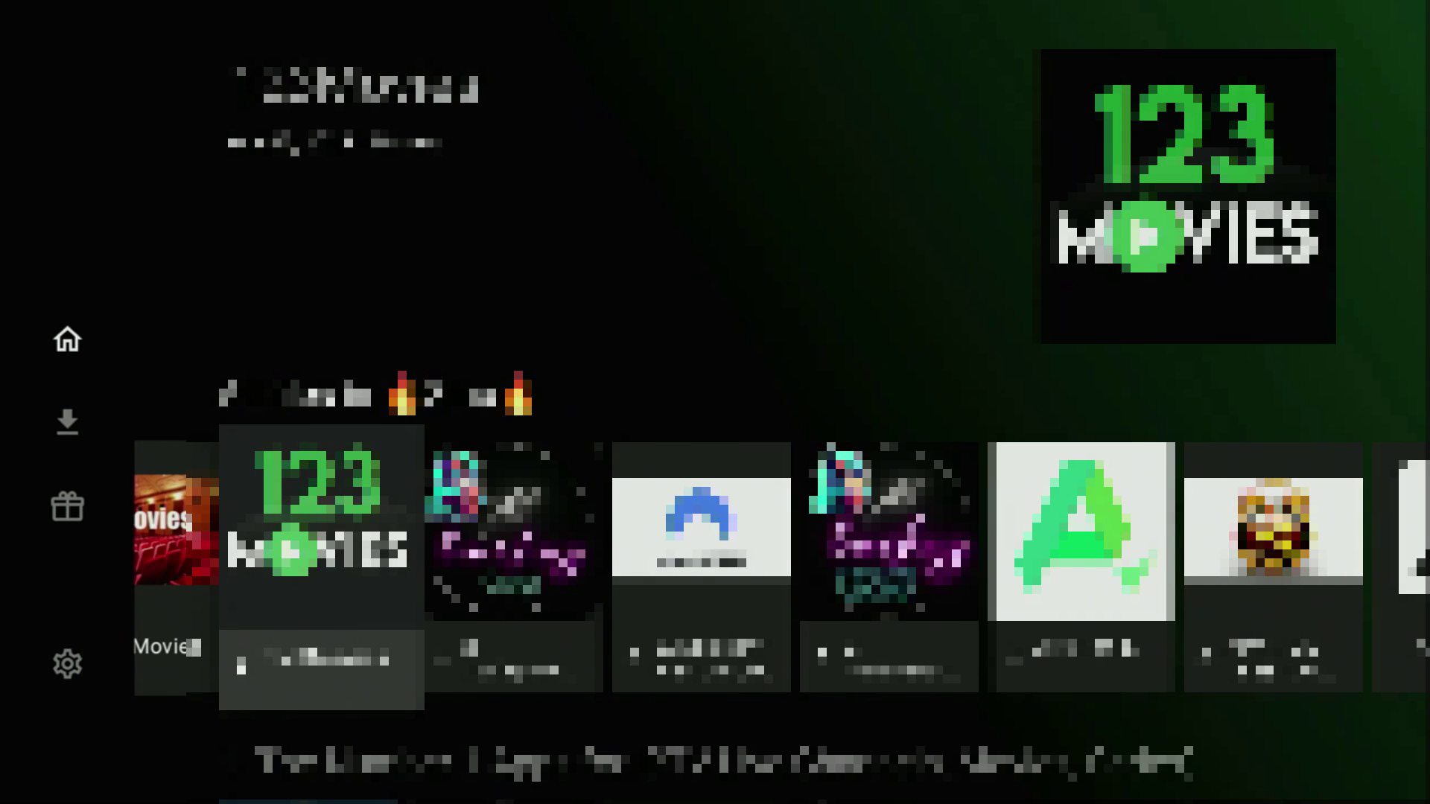
key("Right")
key("Right")
key("Right")
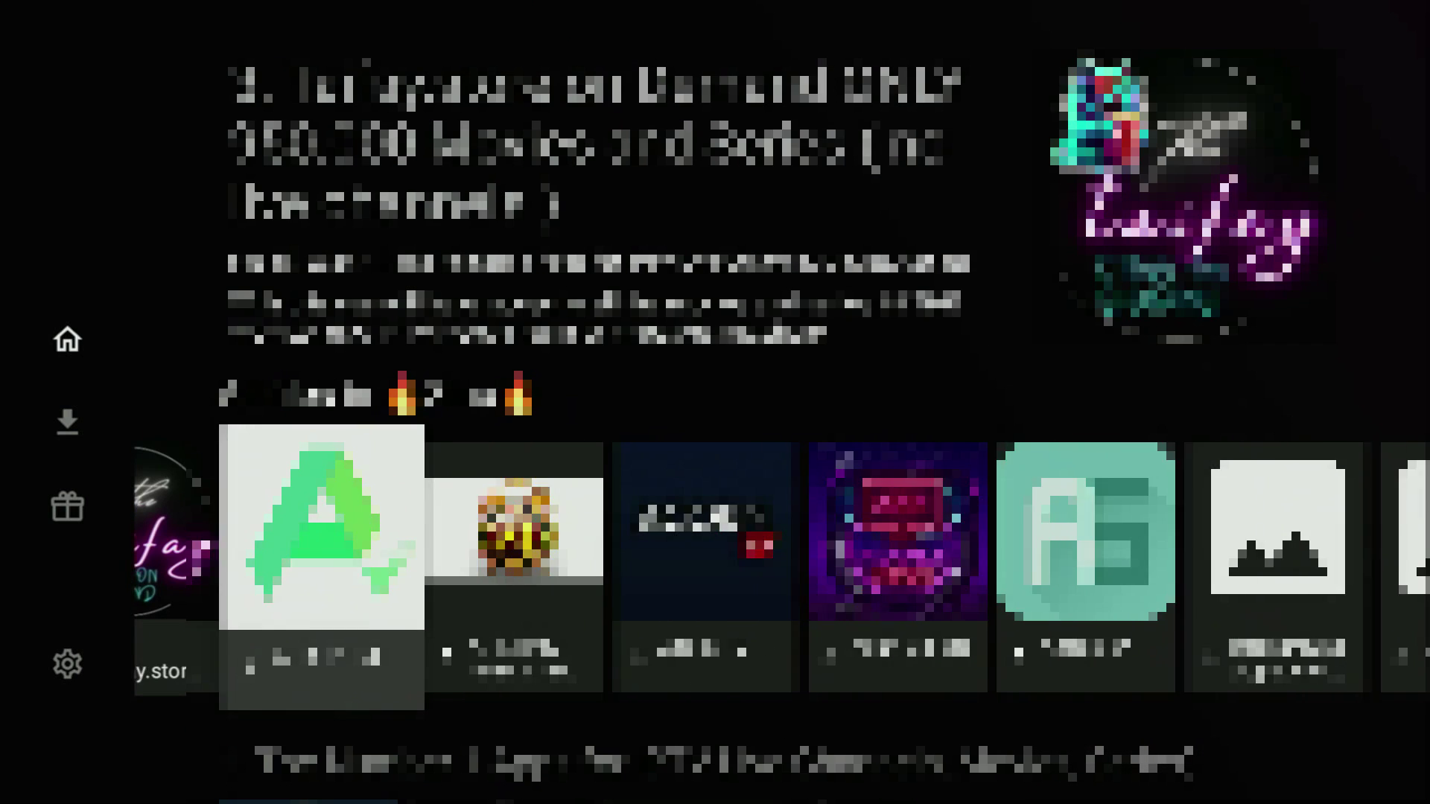
key("Right")
key("Right")
key("Right")
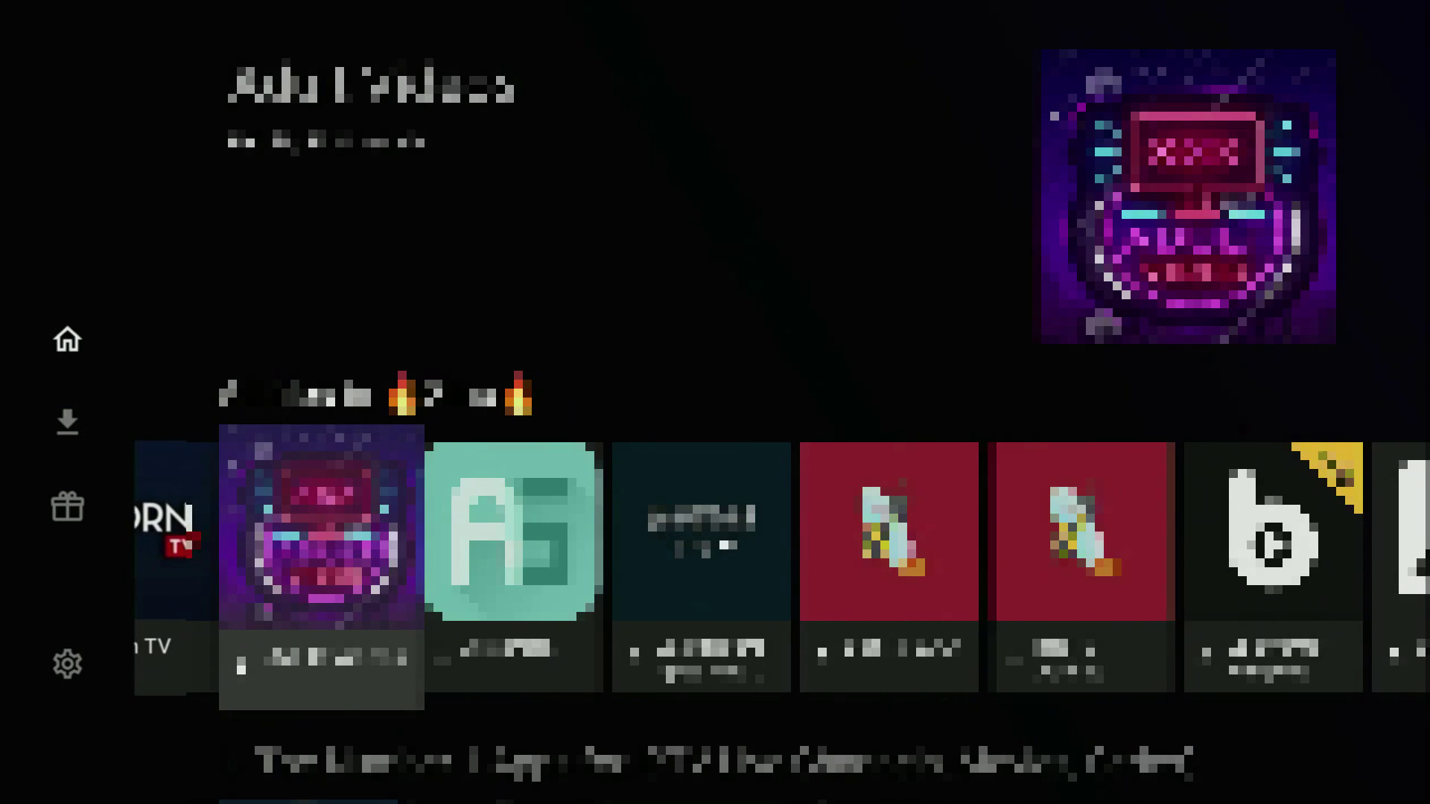
key("Right")
key("Right")
key("Right")
key("Right")
key("Right")
key("Right")
key("Right")
key("Right")
key("Right")
key("Right")
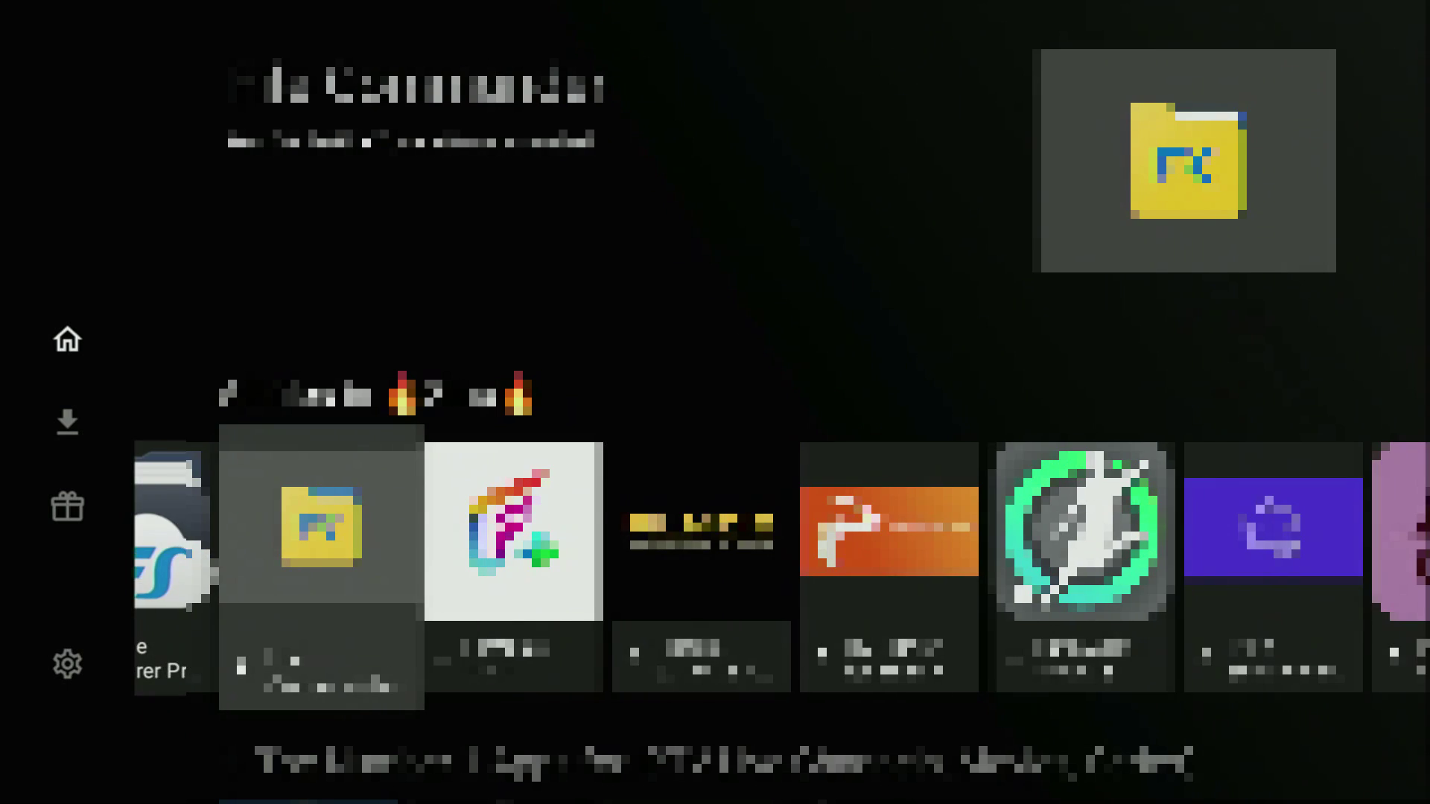
key("Right")
key("Right")
key("Right")
key("Right")
key("Right")
key("Right")
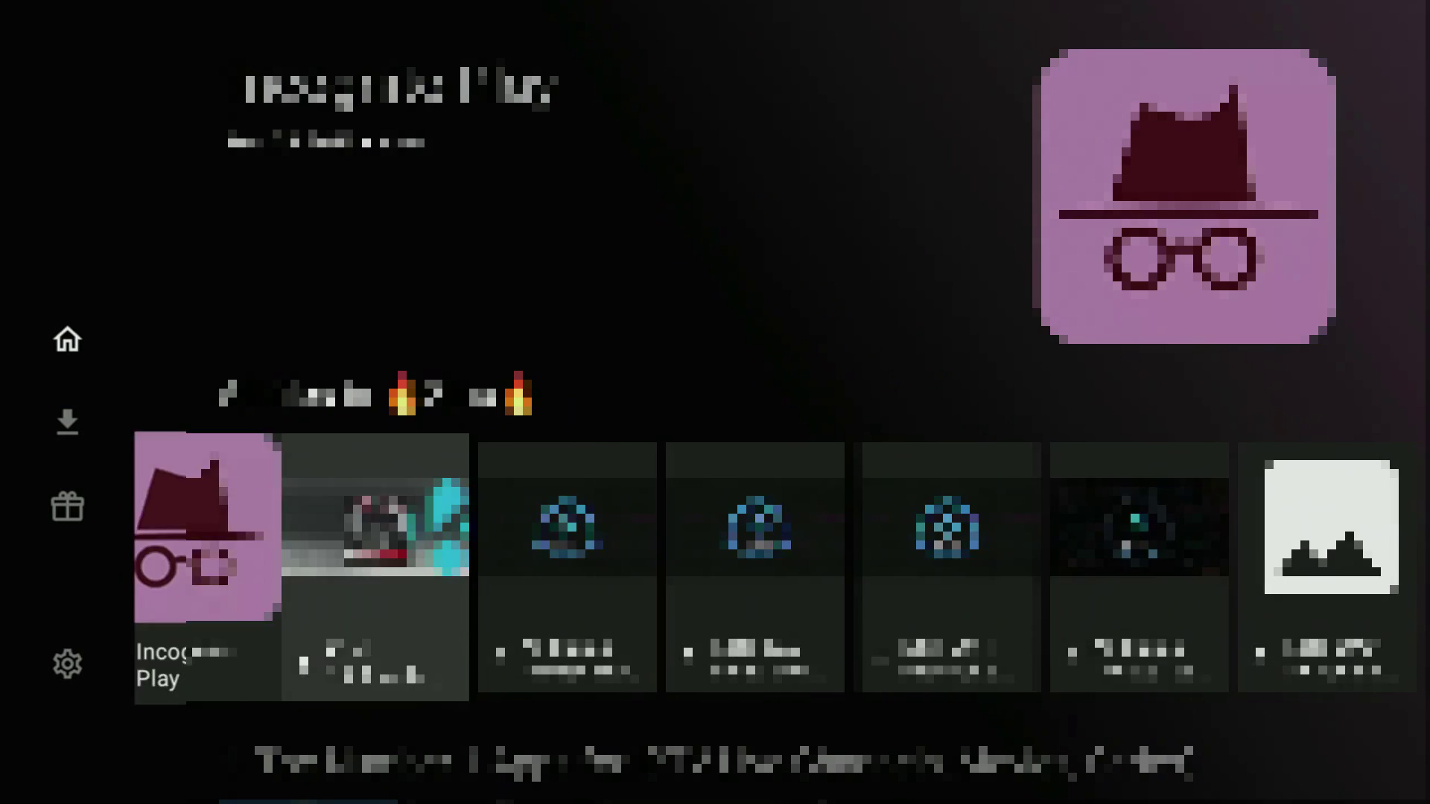
key("Right")
key("Right")
key("Right")
key("Right")
key("Right")
key("Right")
key("Right")
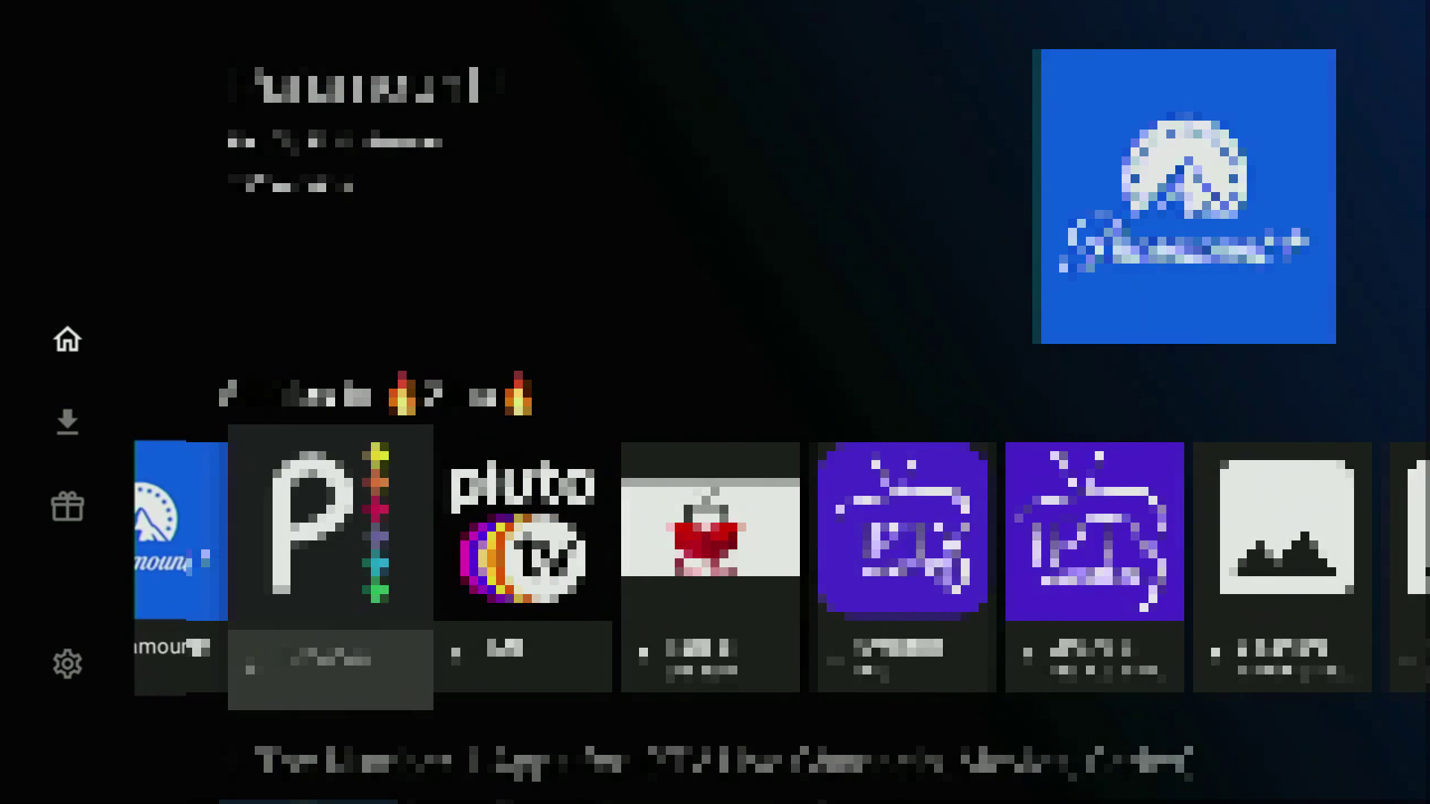
key("Right")
key("Right")
key("Right")
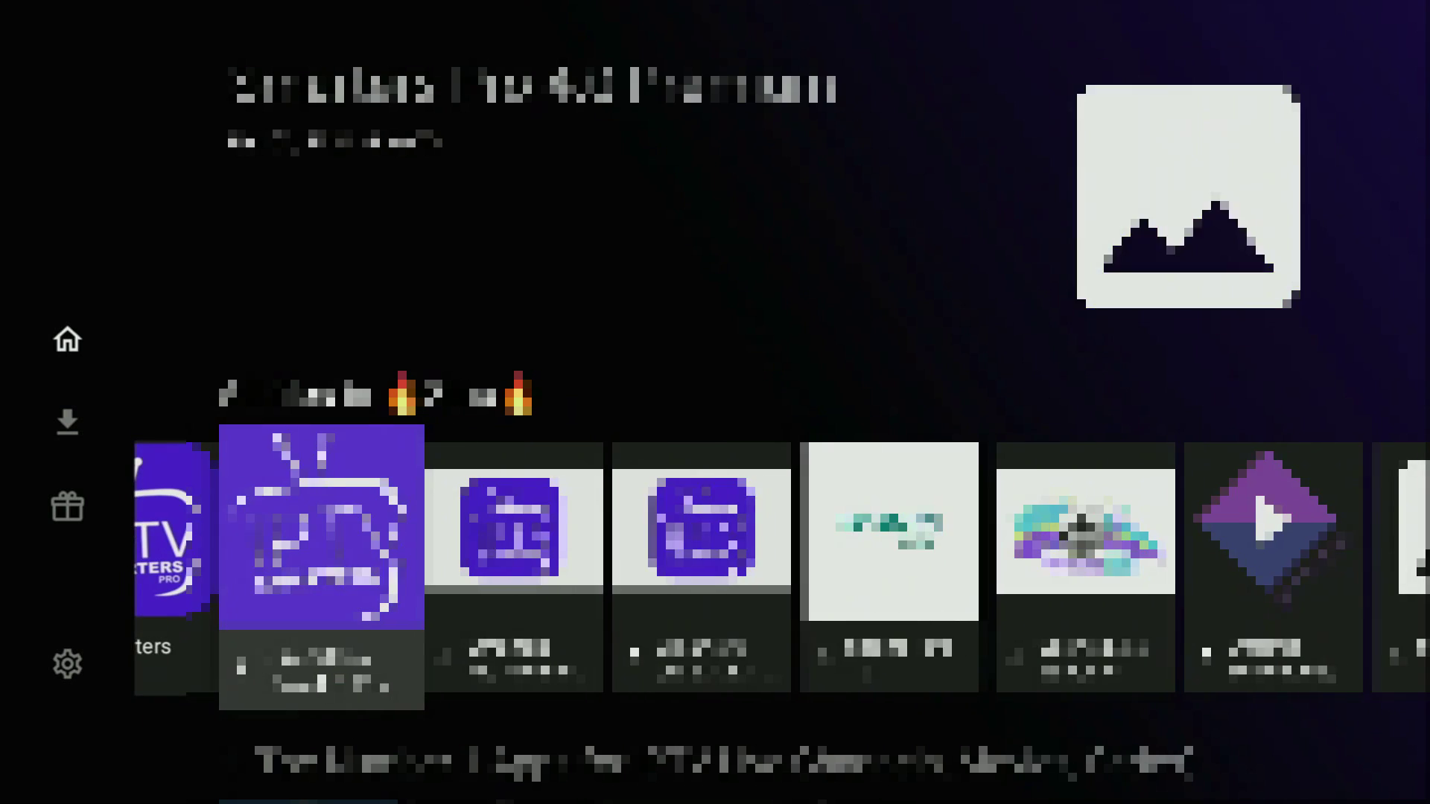
key("Right")
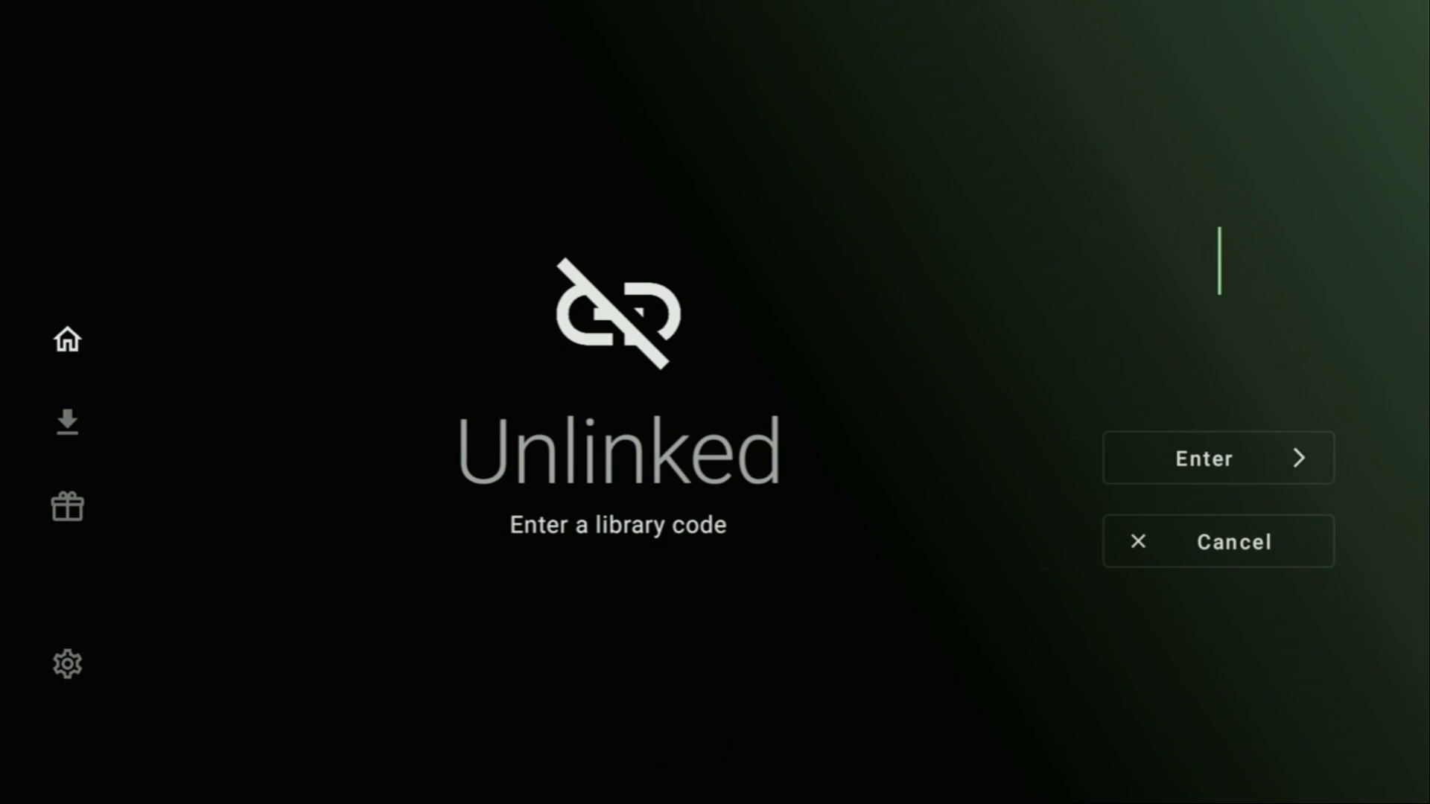
key("Down")
key("Return")
key("Up")
key("Up")
key("Up")
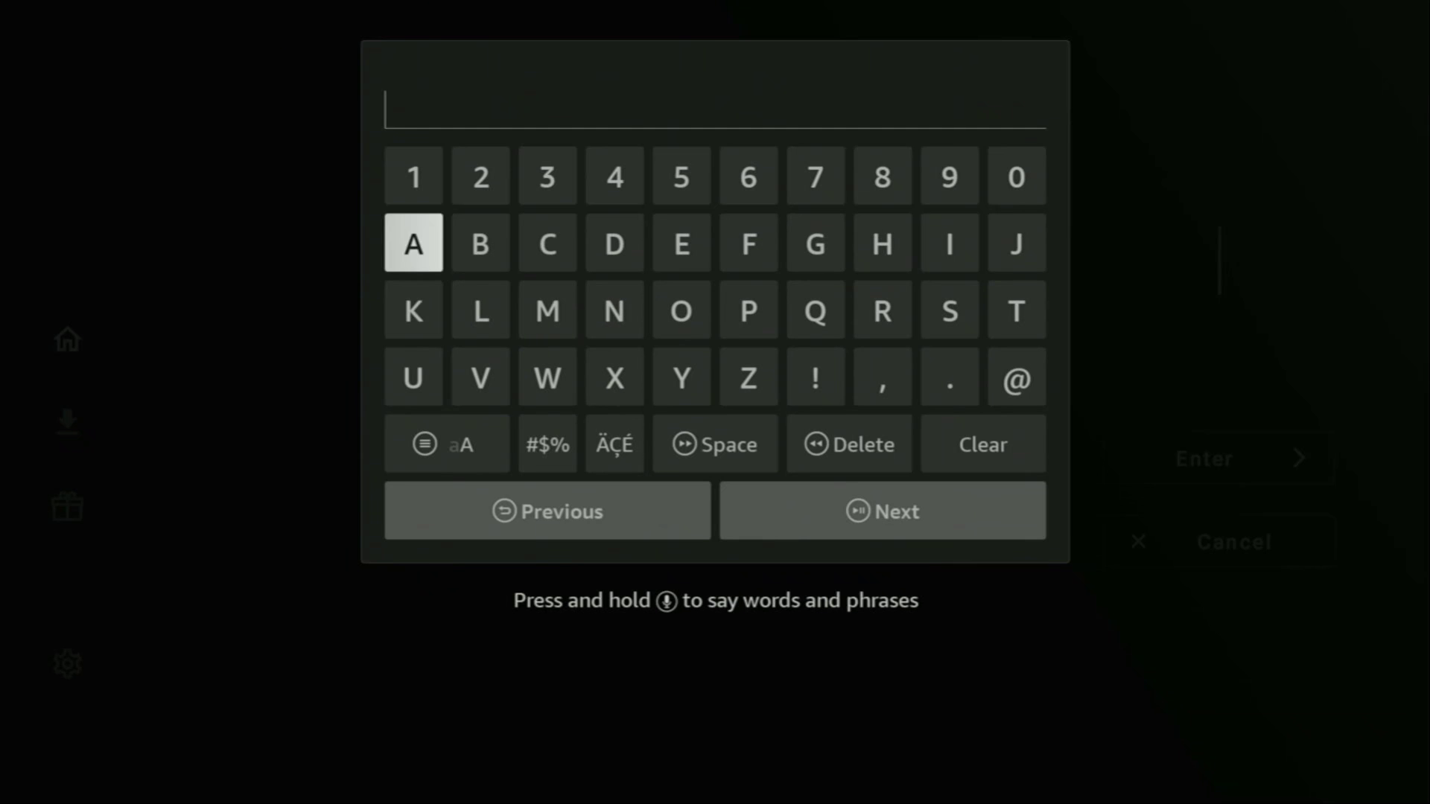
key("Right")
key("Right")
key("Right")
key("Right")
key("Right")
key("Return")
key("Up")
key("Right")
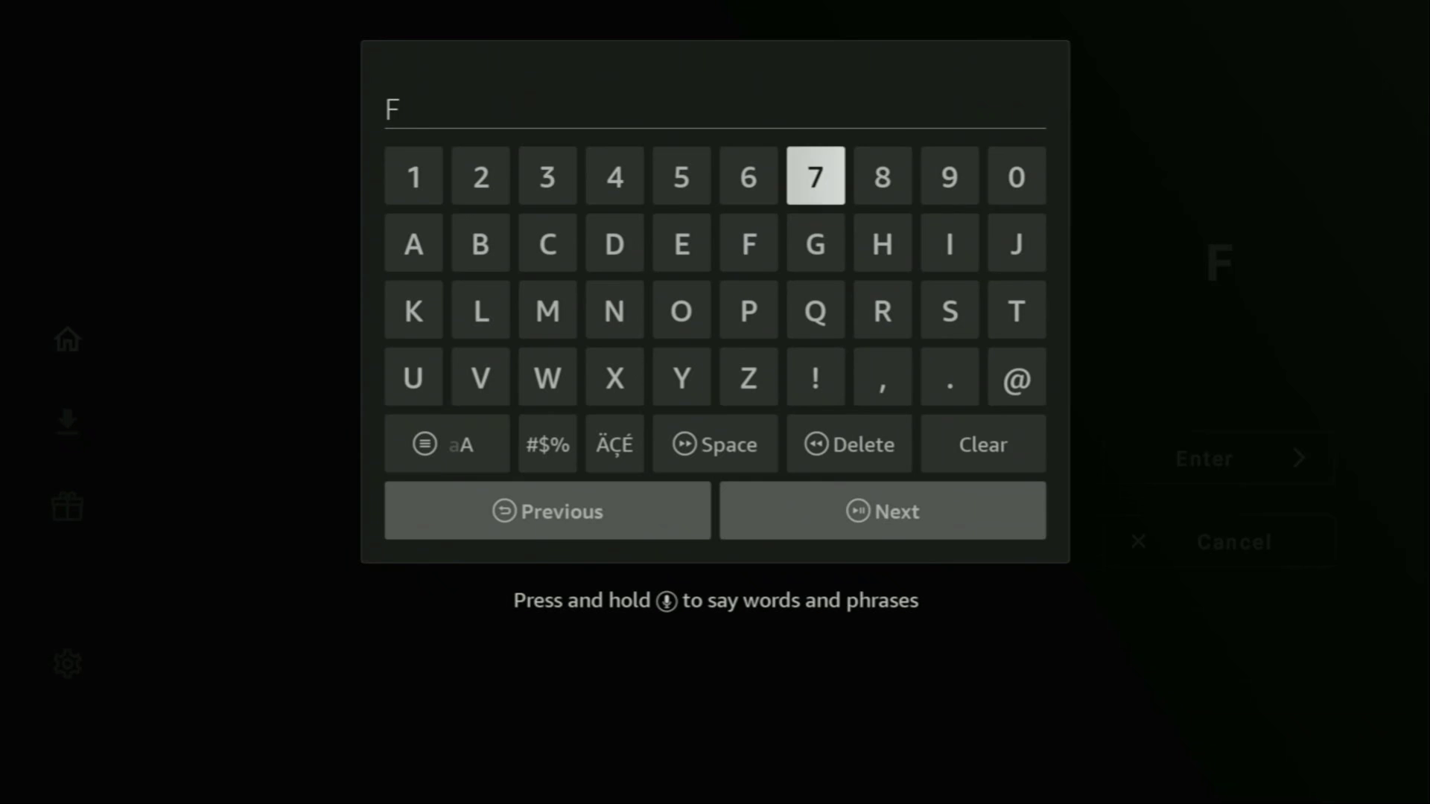
key("Return")
key("Right")
key("Return")
key("Left")
key("Left")
key("Return")
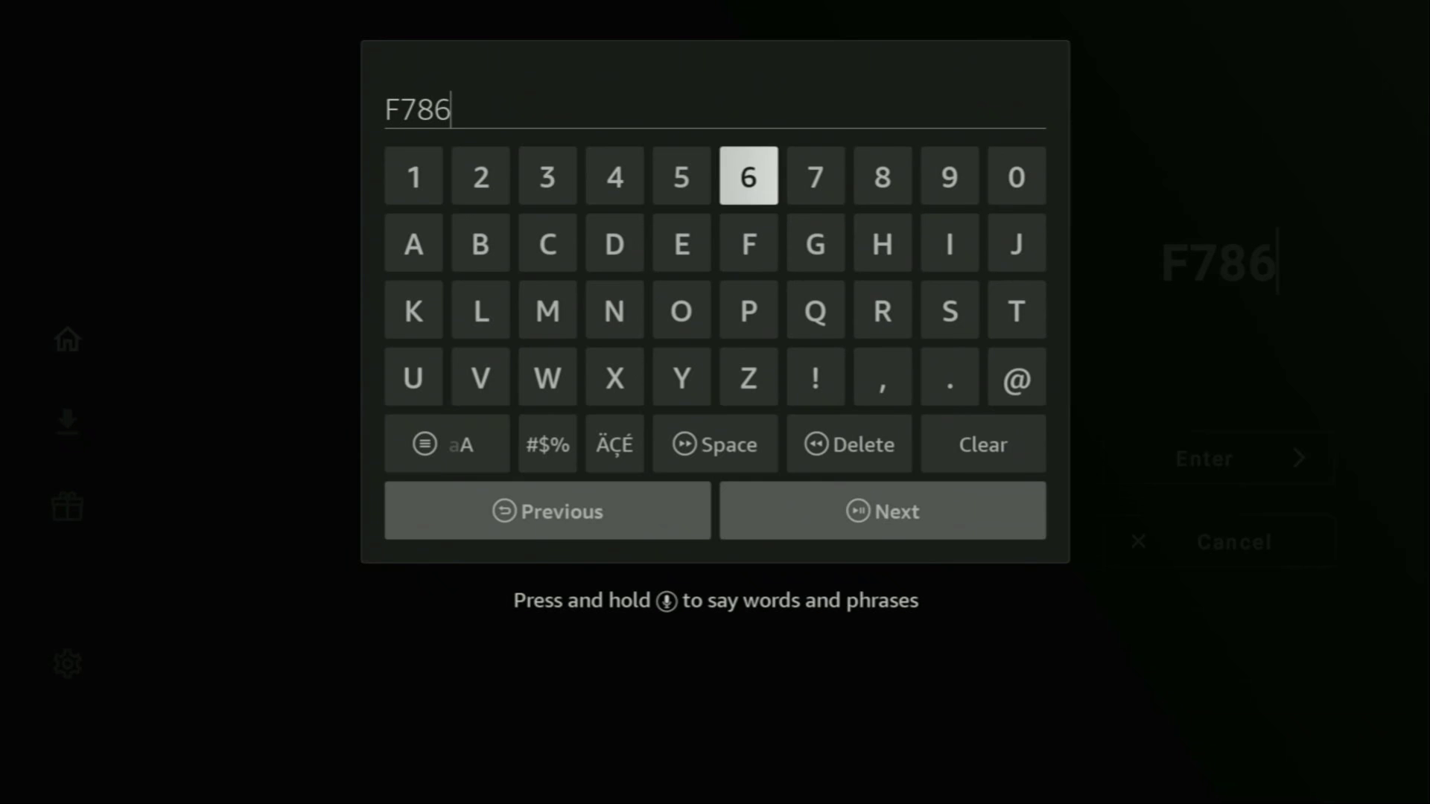
type("A")
key("Left")
key("Return")
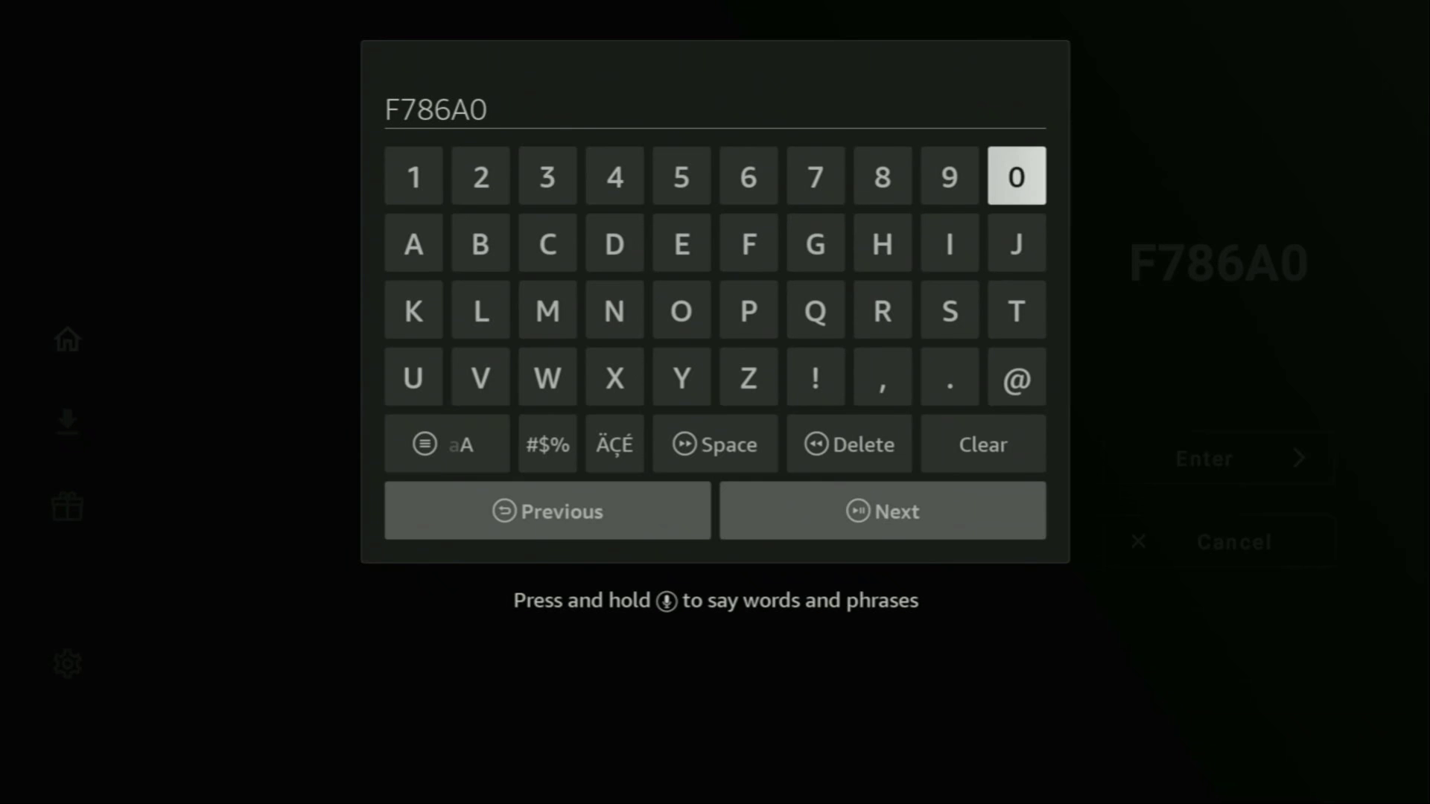
key("Left")
key("Left")
key("Left")
key("Left")
key("Down")
key("Left")
key("Return")
key("Up")
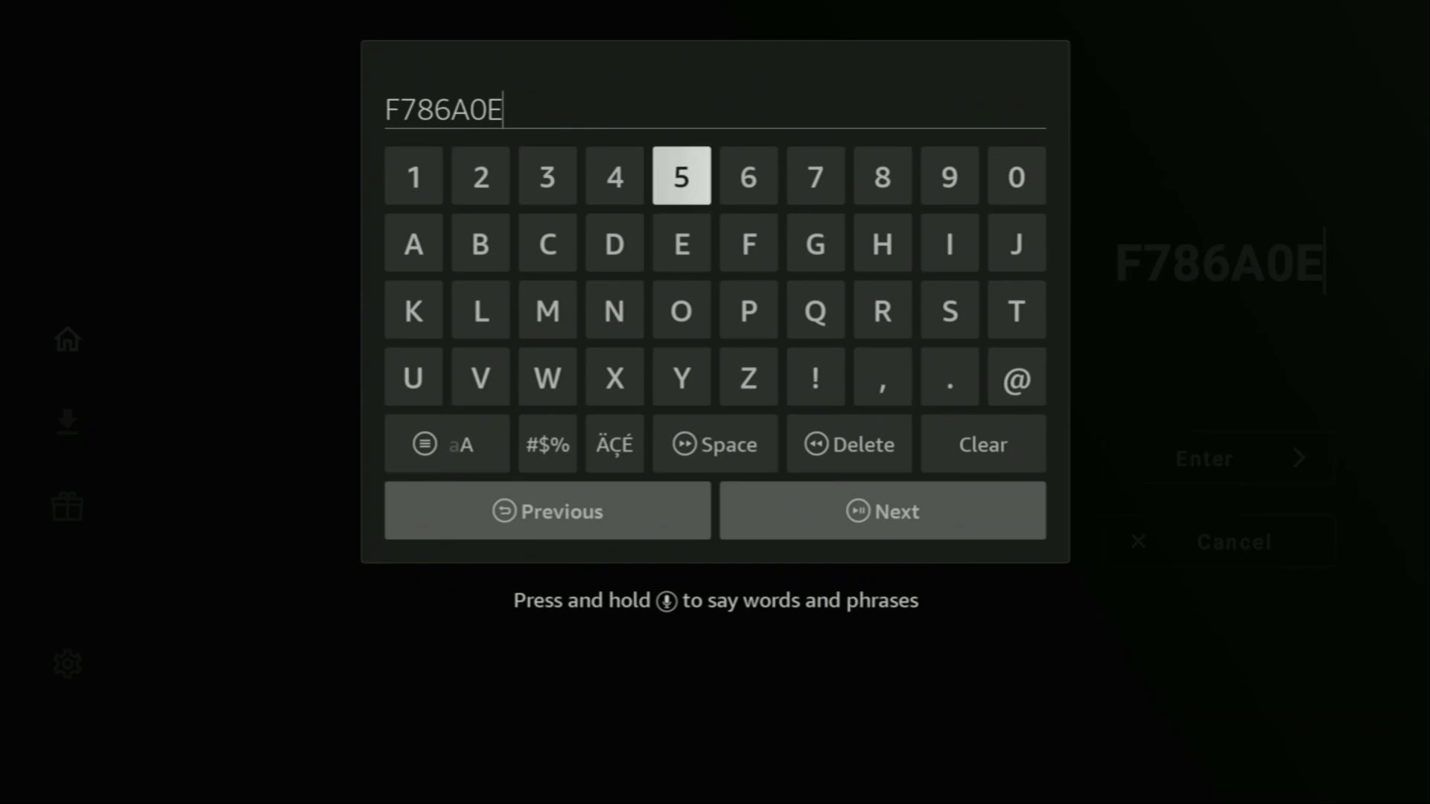
key("Right")
key("Return")
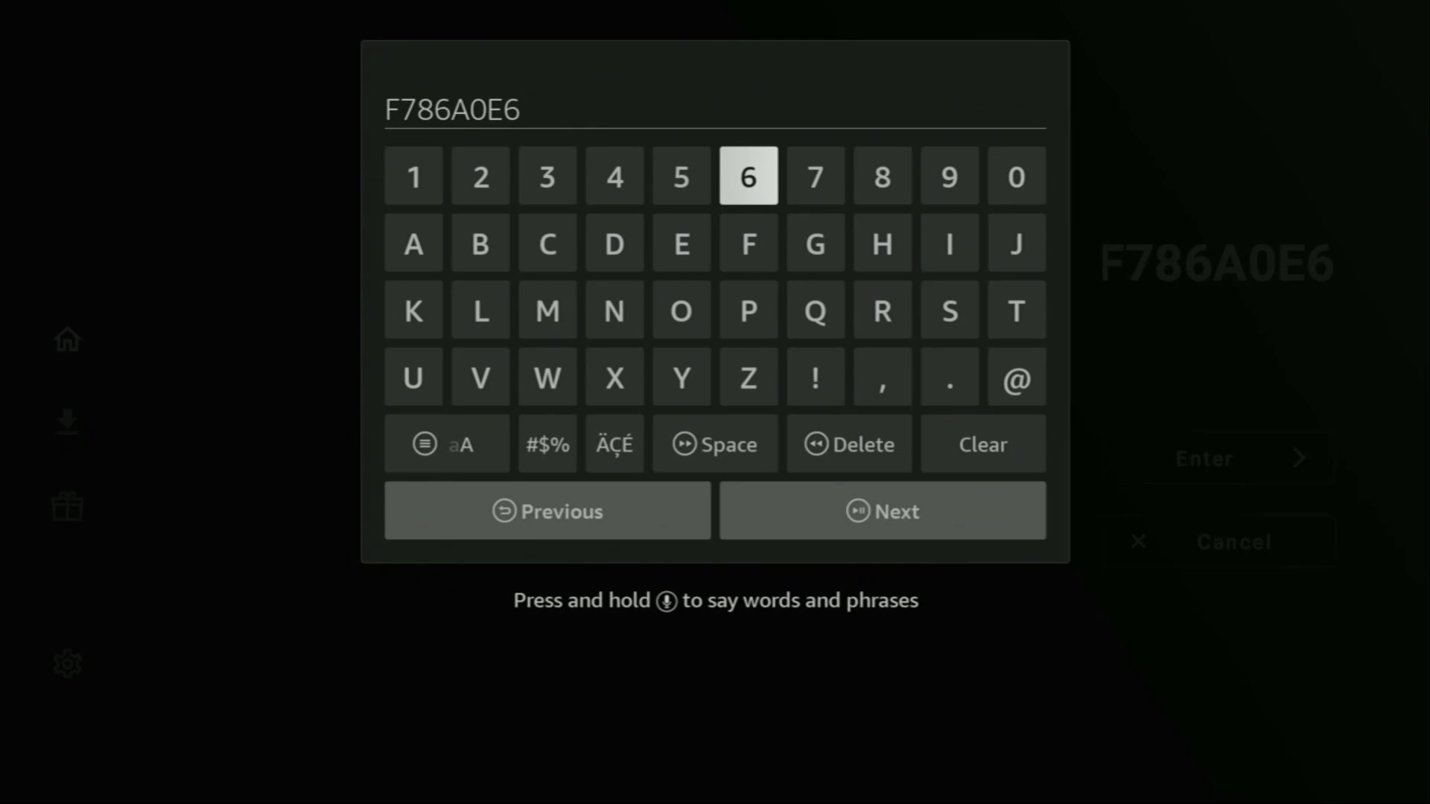
key("Down")
key("Down")
key("Down")
key("Down")
key("Down")
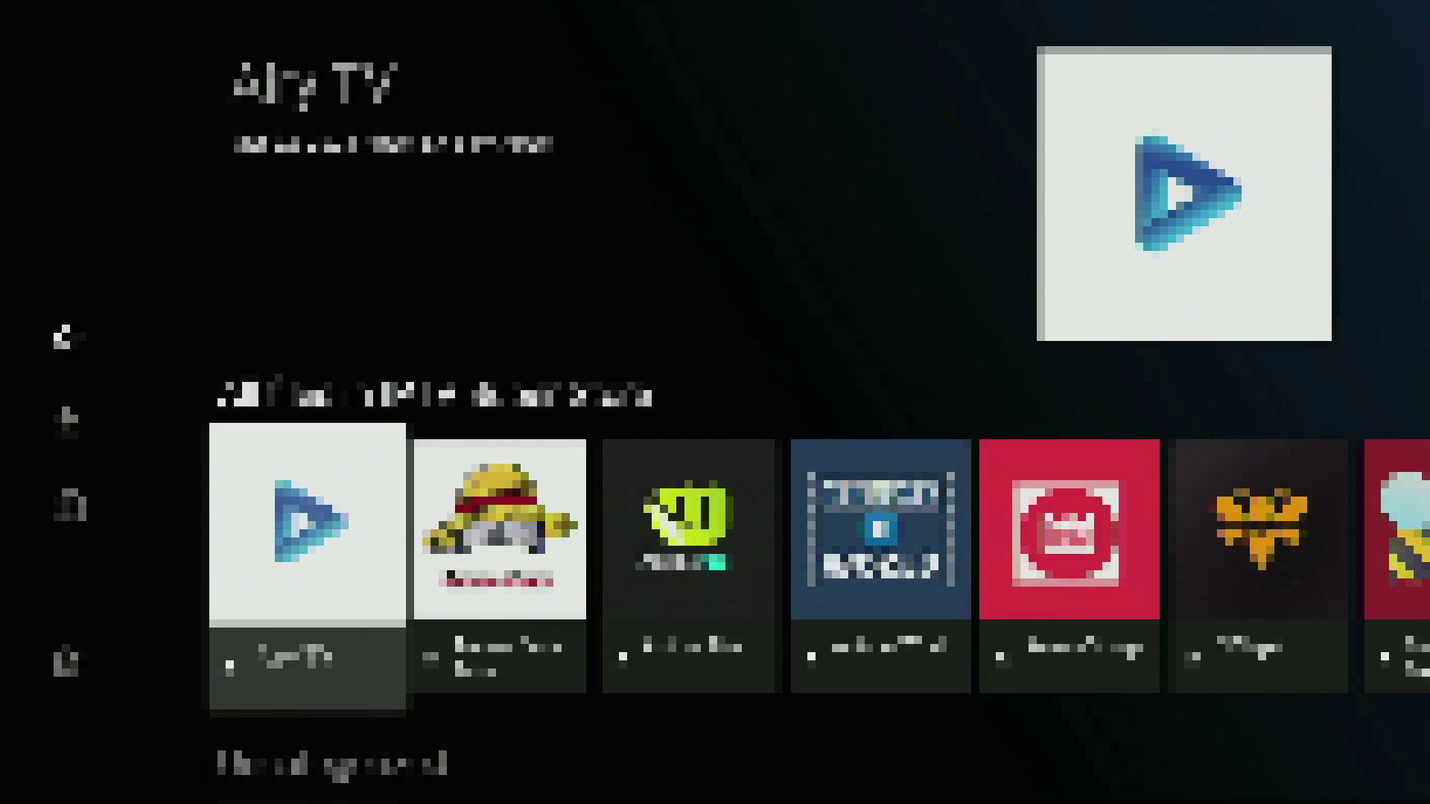
Look through all the files in the library loaded with the code F786A0E6, from Airy TV to beIN SPORTS.
key("Right")
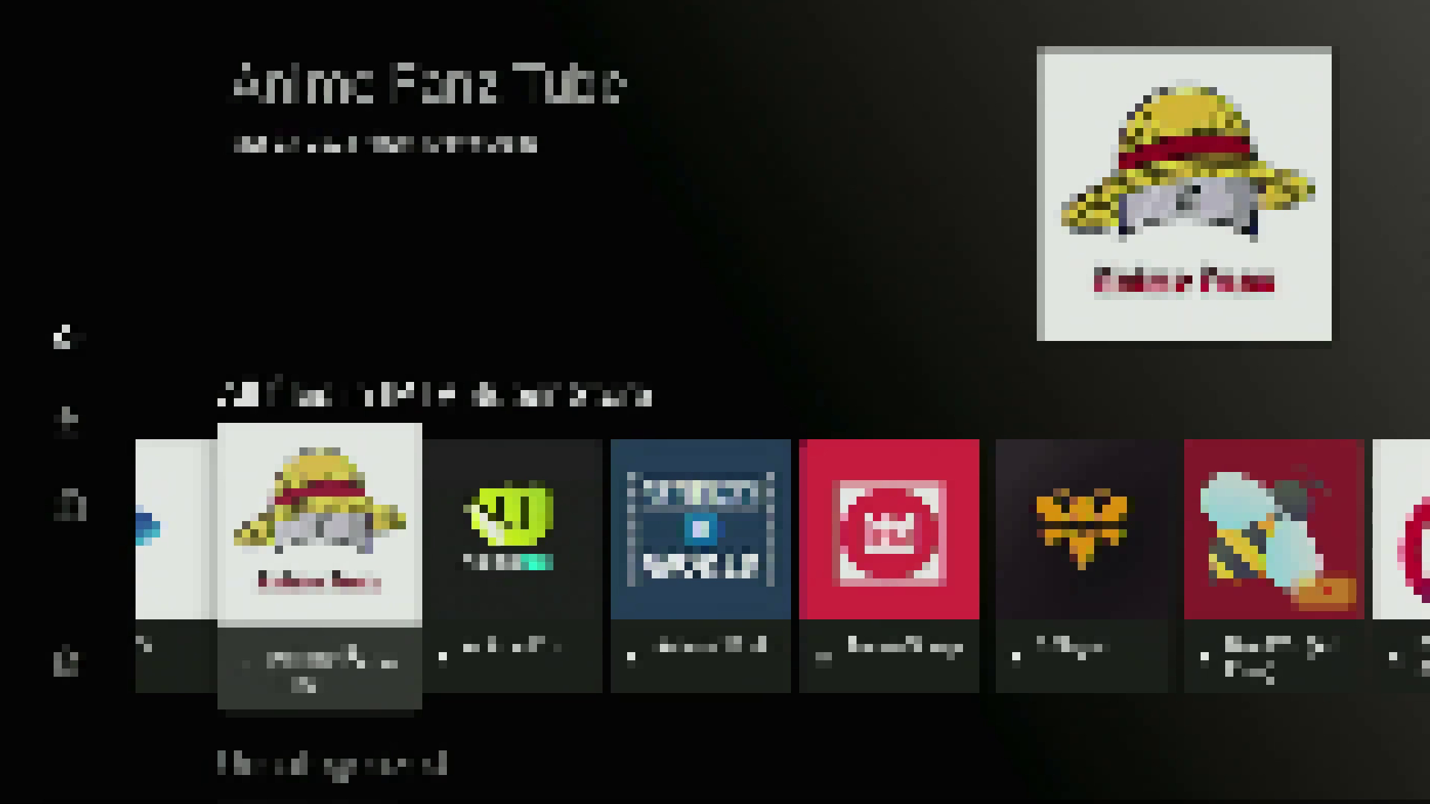
key("Right")
key("Right")
key("Right")
key("Right")
key("Right")
key("Right")
key("Right")
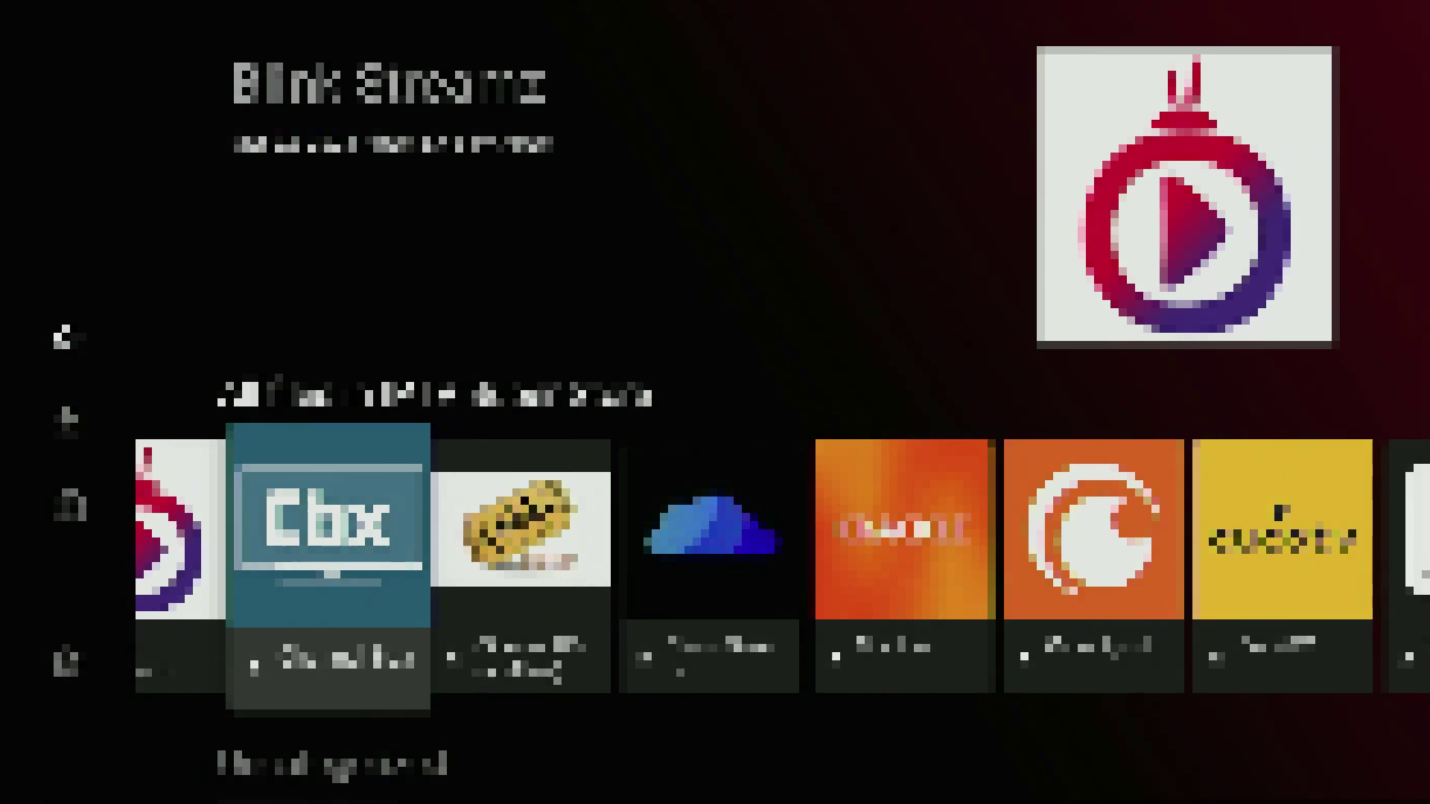
key("Right")
key("Right")
key("Right")
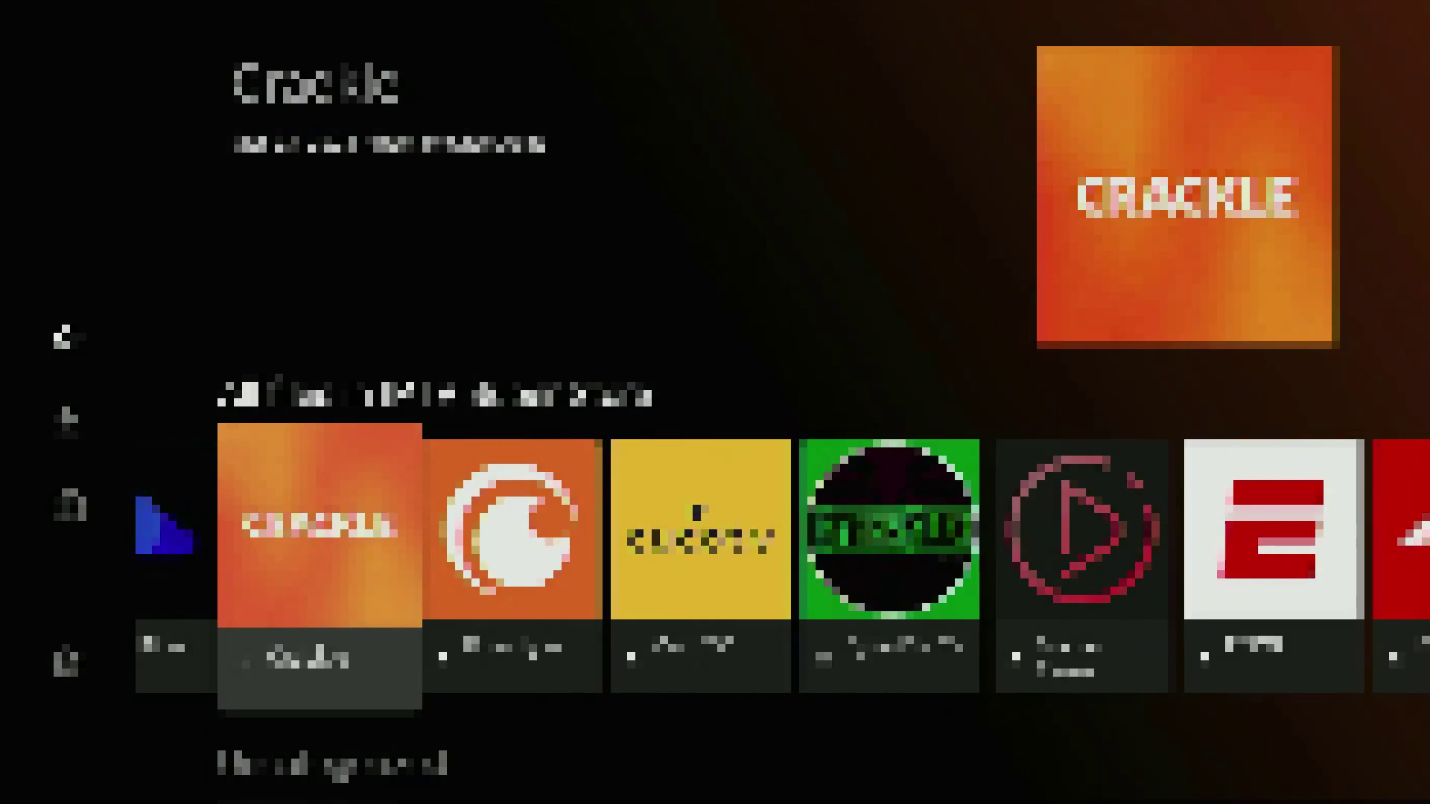
key("Right")
key("Right")
key("Right")
key("Right")
key("Right")
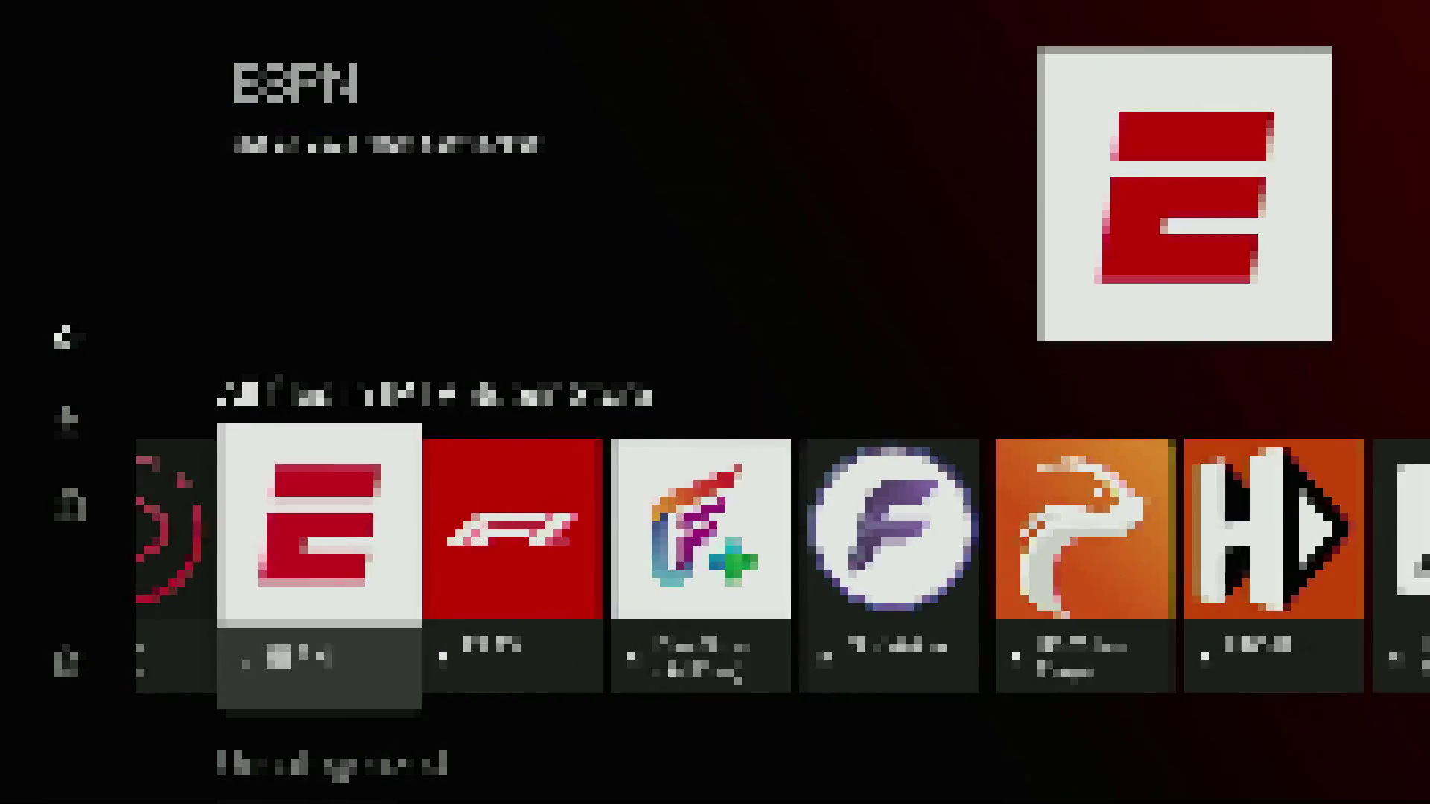
key("Right")
key("Right")
key("Right")
key("Right")
key("Right")
key("Right")
key("Right")
key("Right")
key("Right")
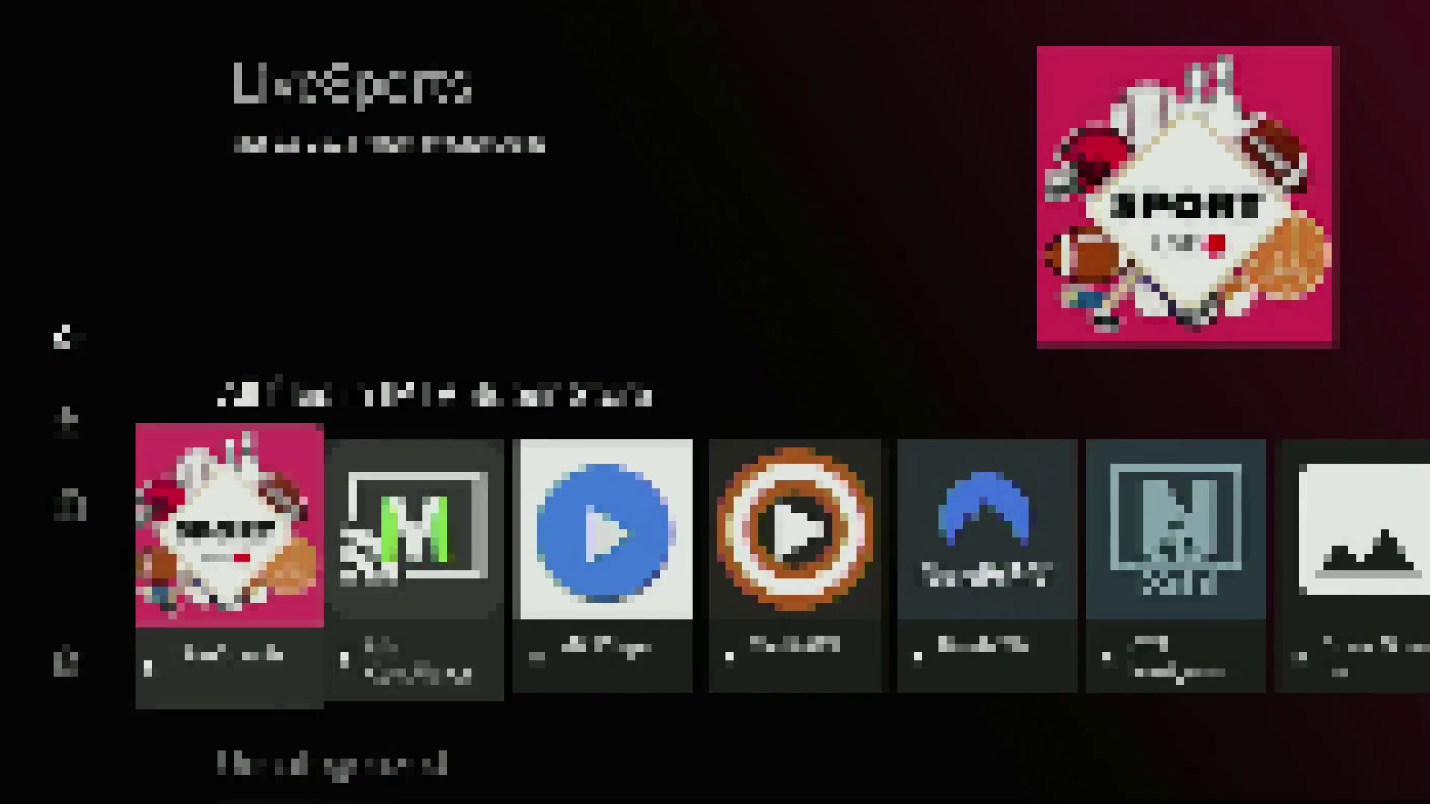
key("Right")
key("Right")
key("Right")
key("Right")
key("Right")
key("Right")
key("Right")
key("Right")
key("Right")
key("Right")
key("Right")
key("Right")
key("Right")
key("Right")
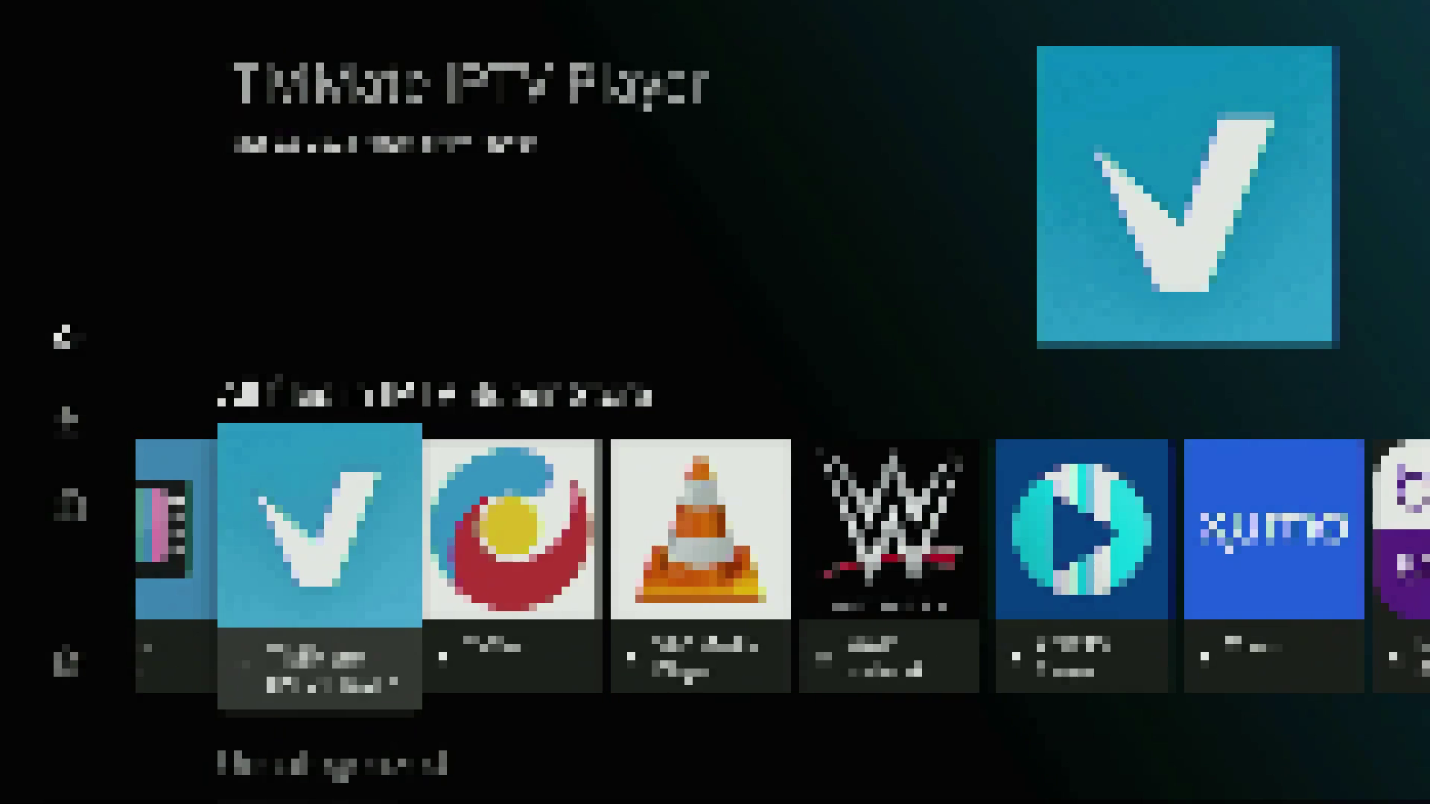
key("Right")
key("Right")
key("Right")
key("Right")
key("Right")
key("Right")
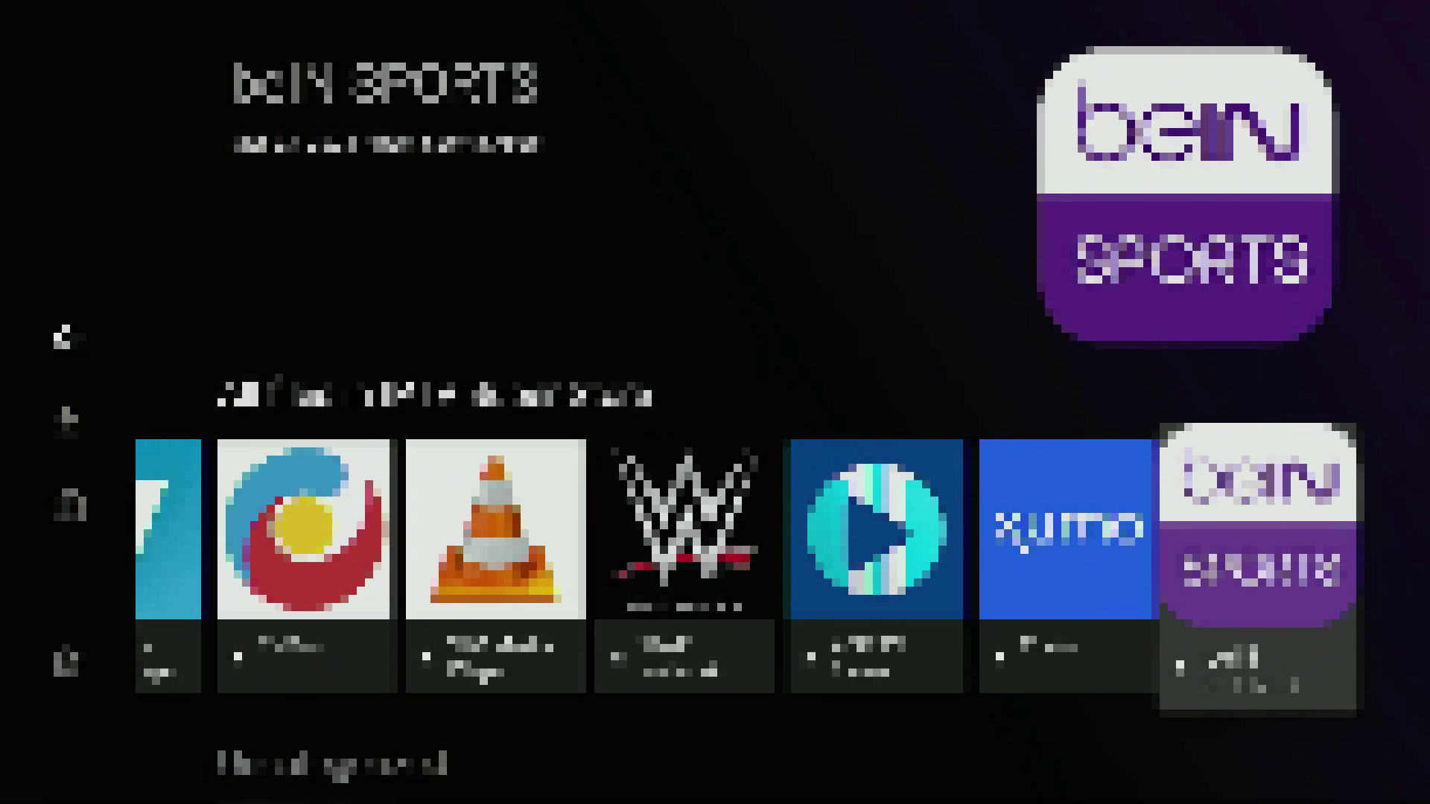